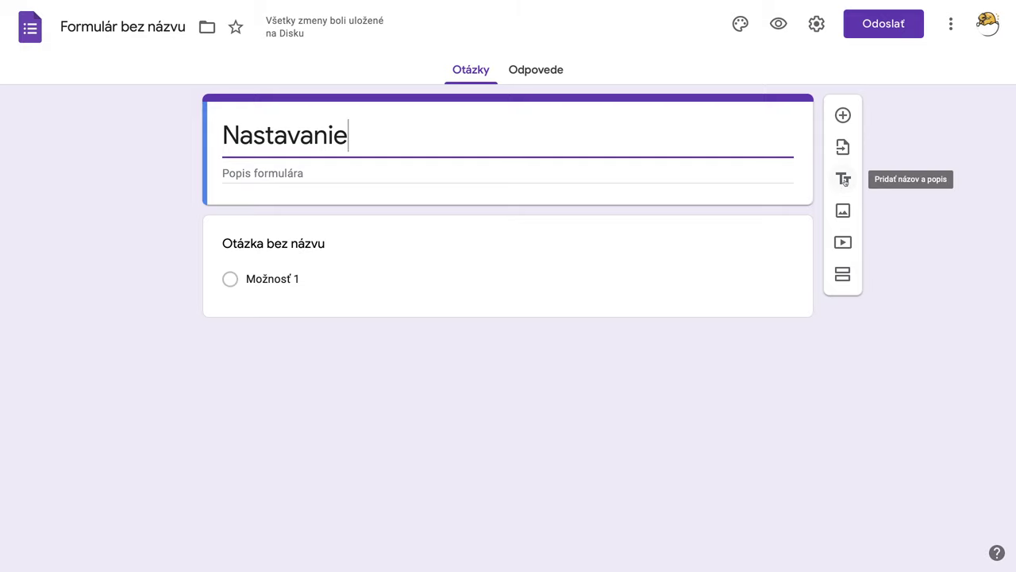
Step: Add a section heading block titled 'Prvá sekcia'
{"action": "left_click", "coordinate": [843, 180]}
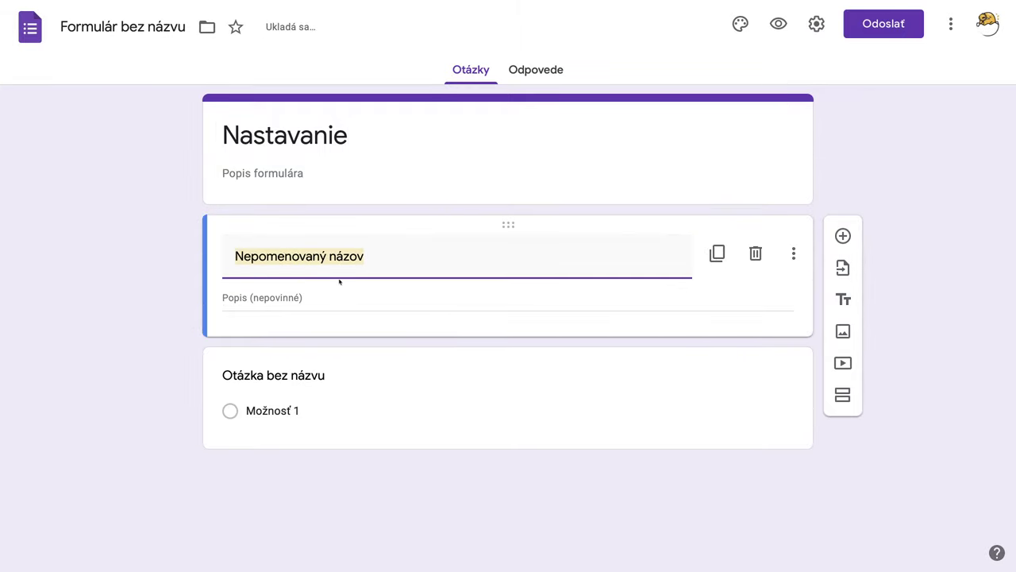
{"action": "type", "text": "Prv"}
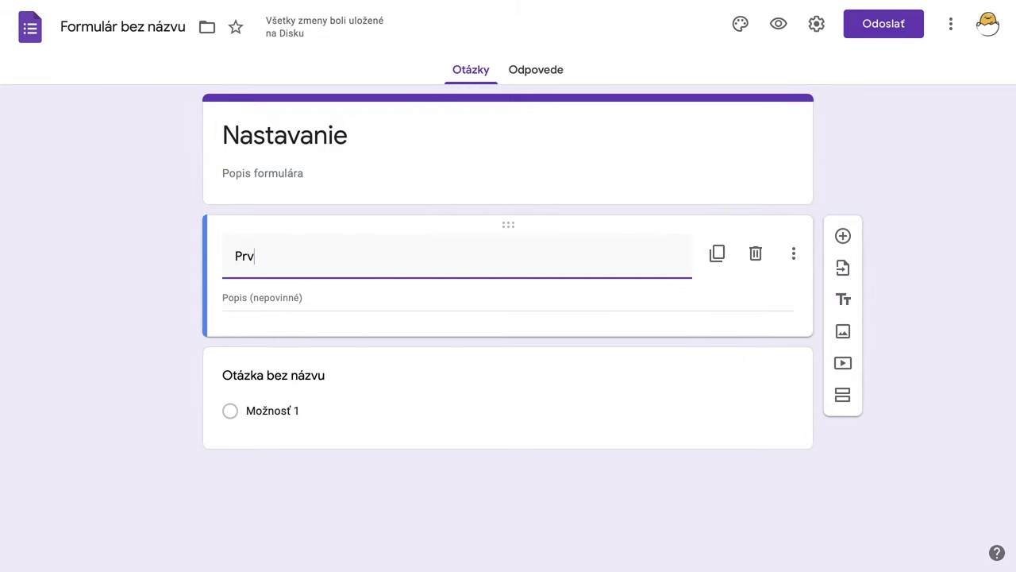
{"action": "type", "text": "á sekcia"}
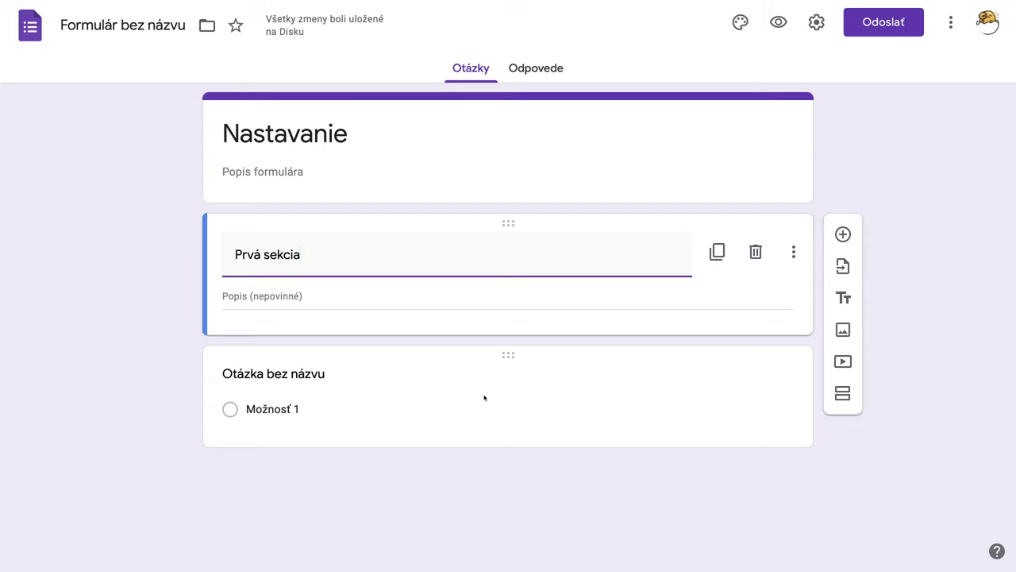
Step: Make the first question a short-answer 'Ako sa voláš?' and add a second section
{"action": "left_click", "coordinate": [320, 376]}
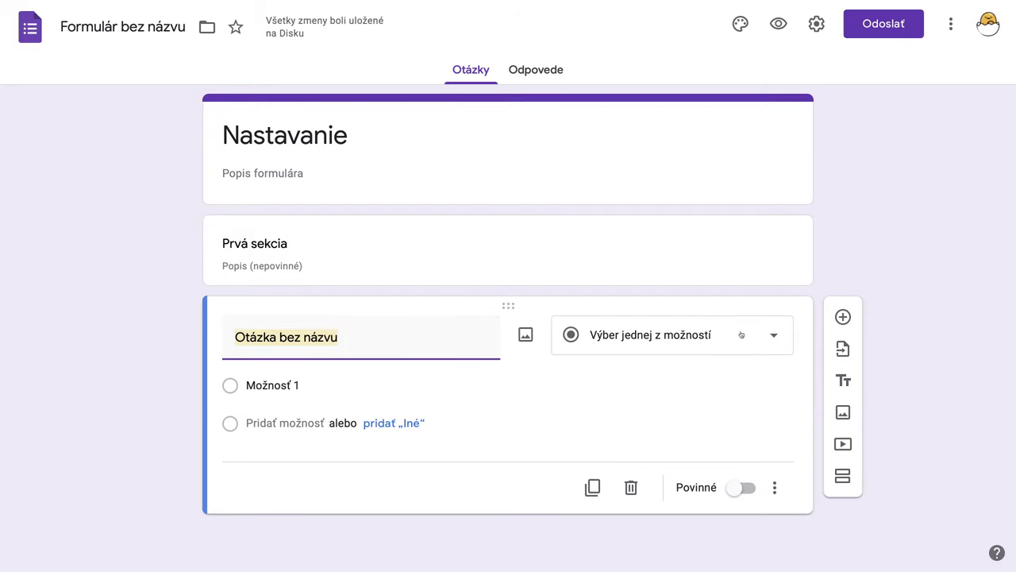
{"action": "left_click", "coordinate": [770, 337]}
{"action": "left_click", "coordinate": [623, 101]}
{"action": "left_click", "coordinate": [329, 342]}
{"action": "type", "text": "A"}
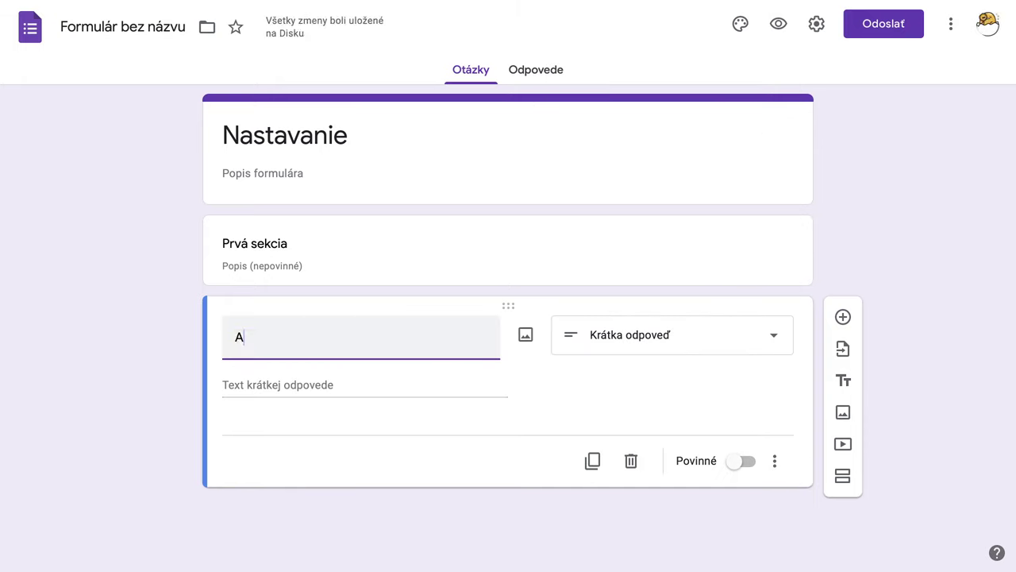
{"action": "type", "text": "ko s"}
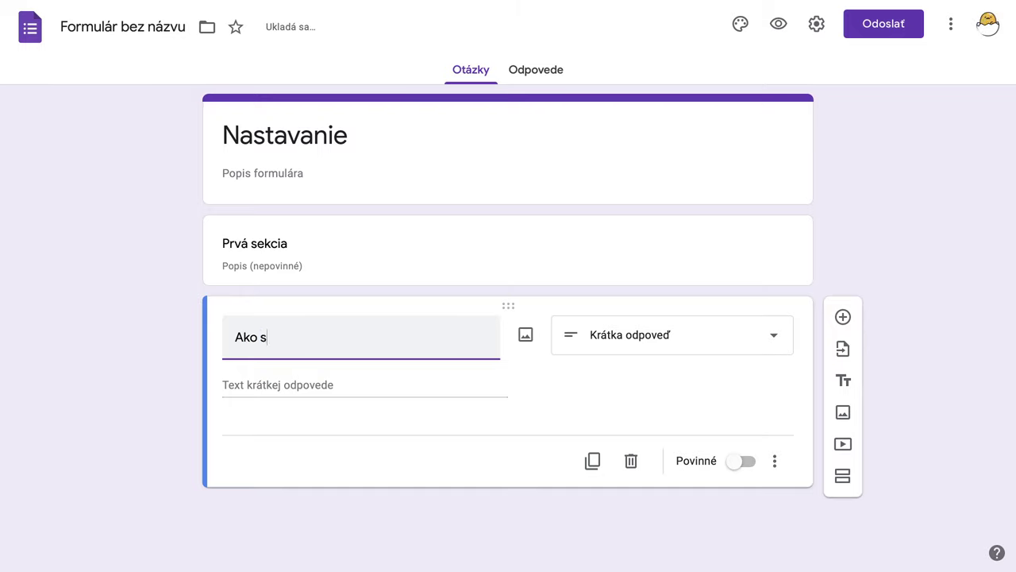
{"action": "type", "text": "a voláš?"}
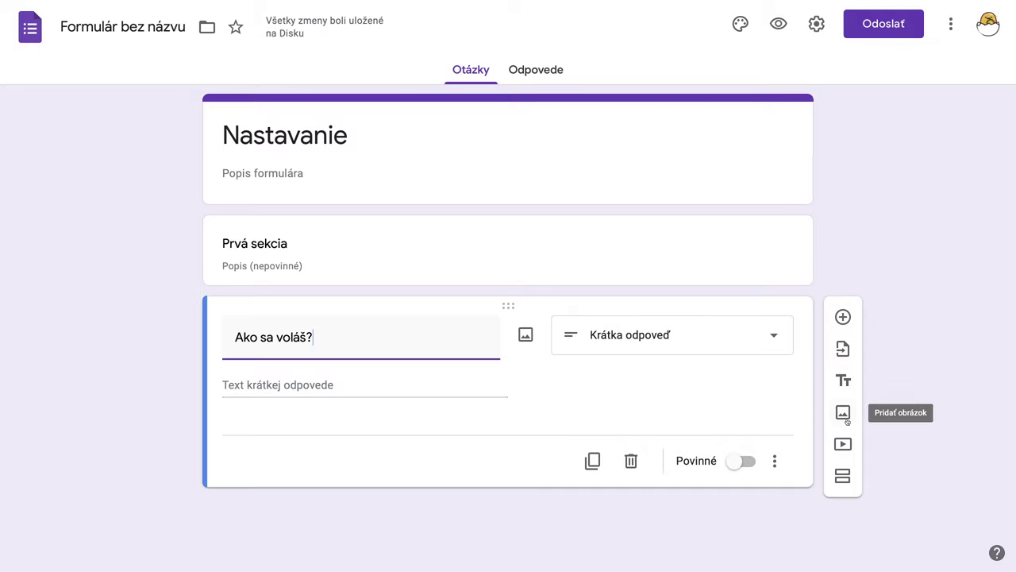
{"action": "left_click", "coordinate": [842, 476]}
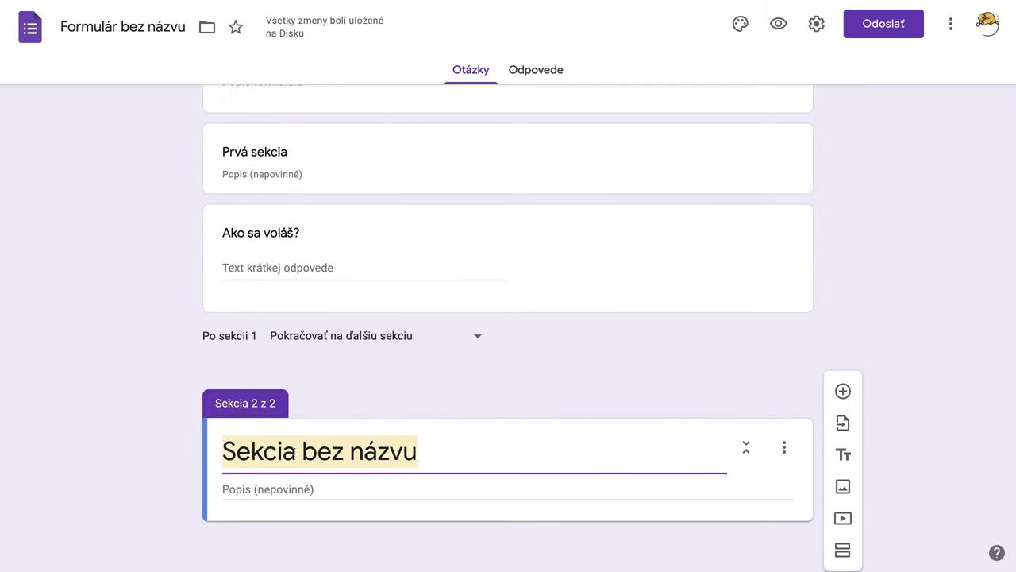
Step: Title section two 'Druhá sekcia' and add the short-answer question 'Koľko máš rokov?'
{"action": "type", "text": "Druhá "}
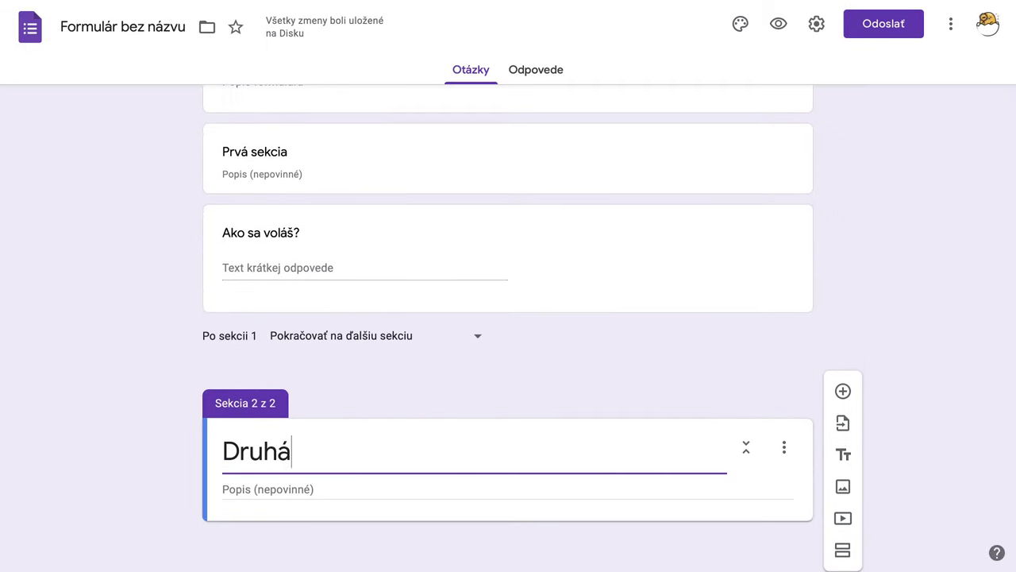
{"action": "type", "text": "sekcia"}
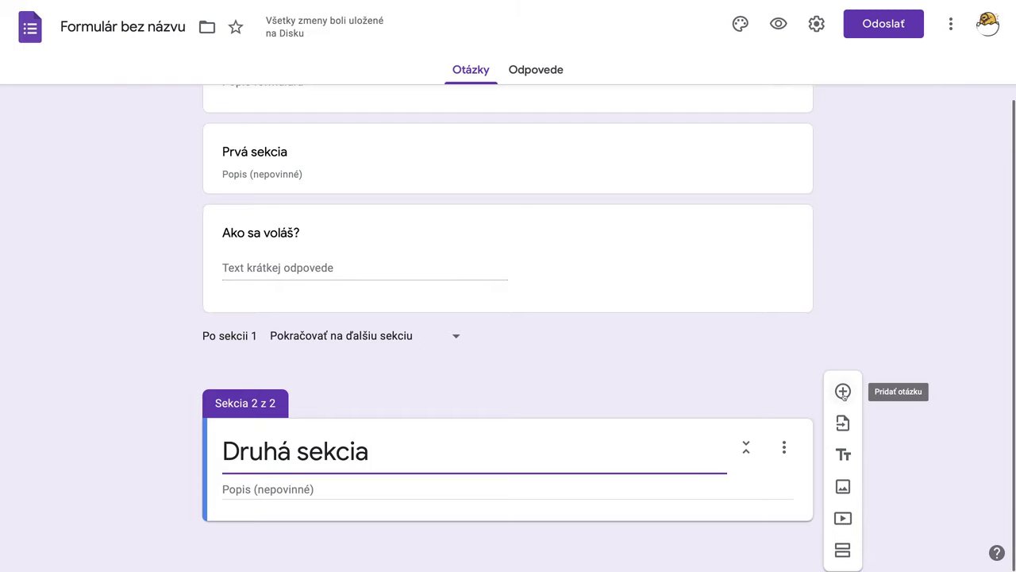
{"action": "left_click", "coordinate": [843, 391]}
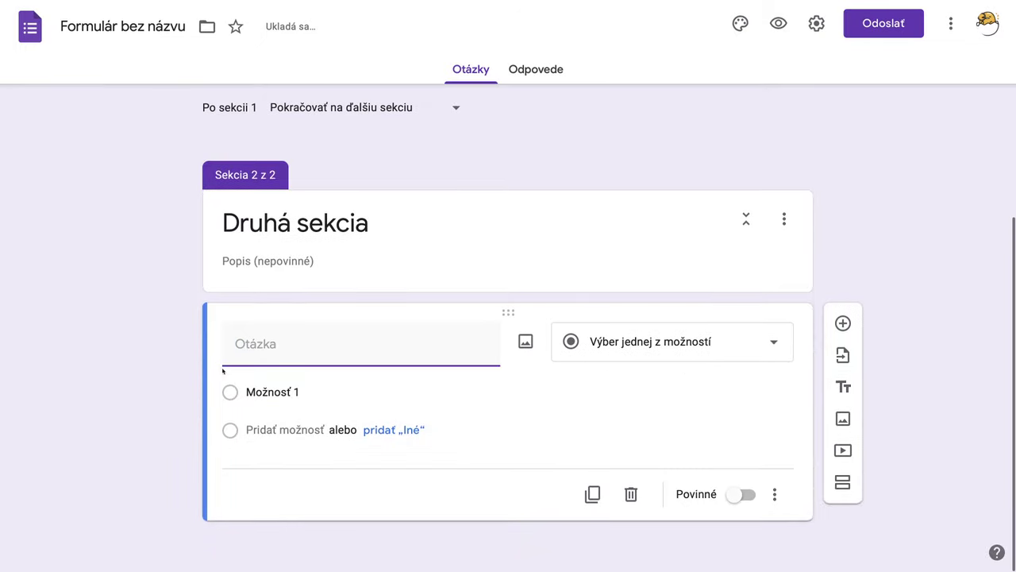
{"action": "type", "text": "Ko"}
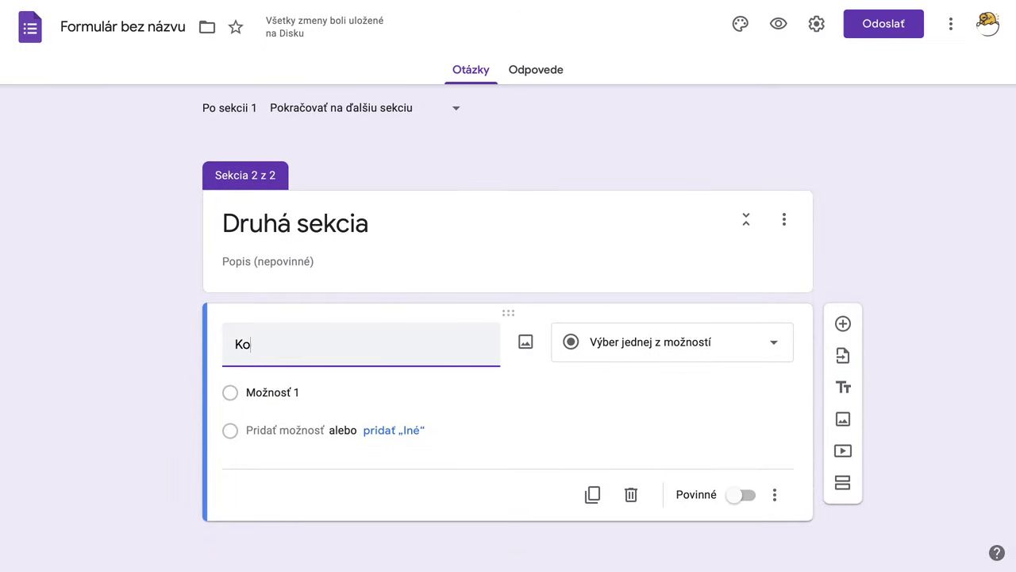
{"action": "type", "text": "ľko máš rokoc"}
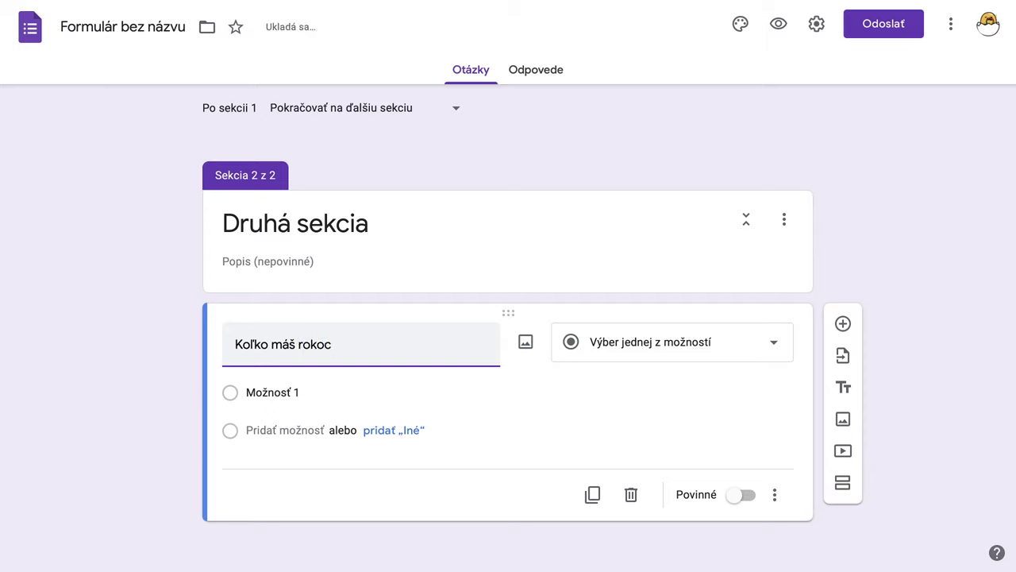
{"action": "key", "text": "BackSpace"}
{"action": "type", "text": "v?"}
{"action": "left_click", "coordinate": [648, 354]}
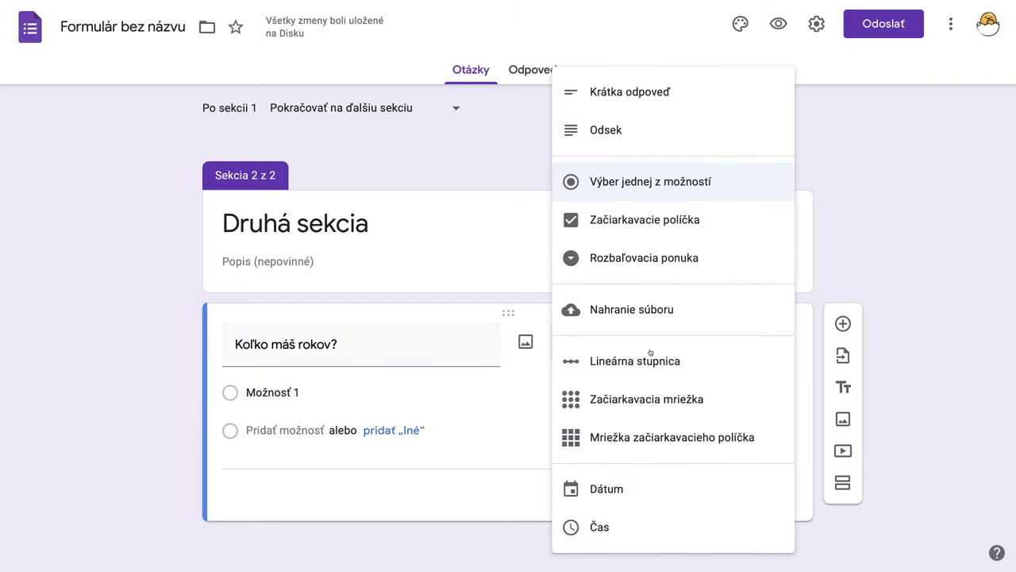
{"action": "left_click", "coordinate": [627, 92]}
{"action": "scroll", "coordinate": [565, 380], "scroll_direction": "up", "scroll_amount": 4}
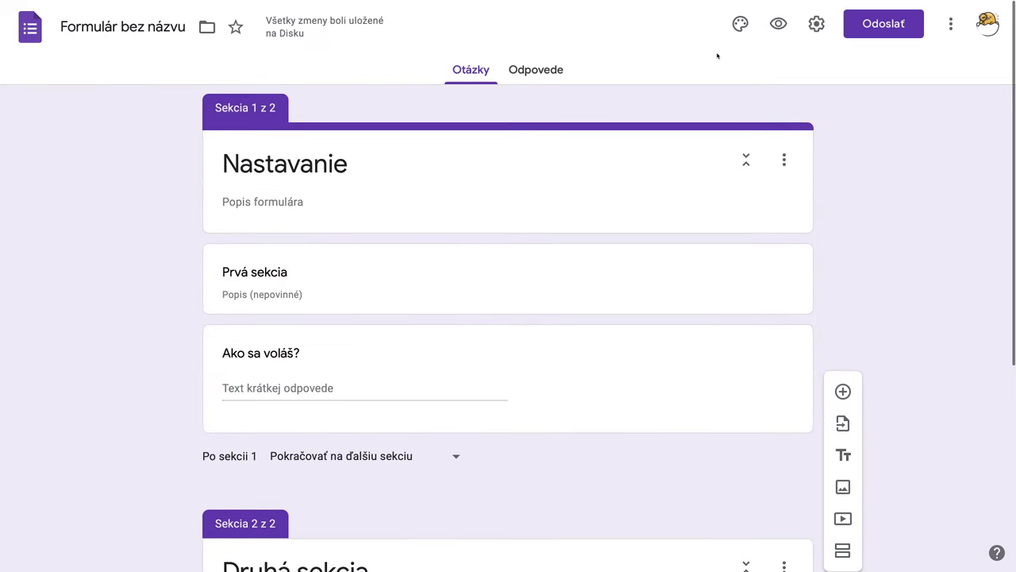
Step: Set the Narodeniny cupcake-with-sparkler header image, then preview the form
{"action": "left_click", "coordinate": [740, 24]}
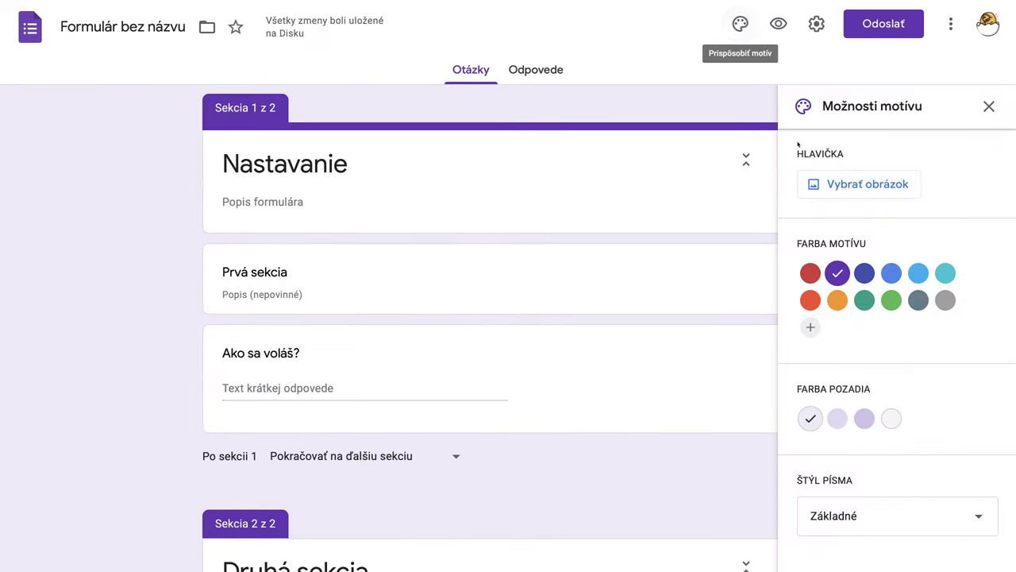
{"action": "left_click", "coordinate": [864, 187]}
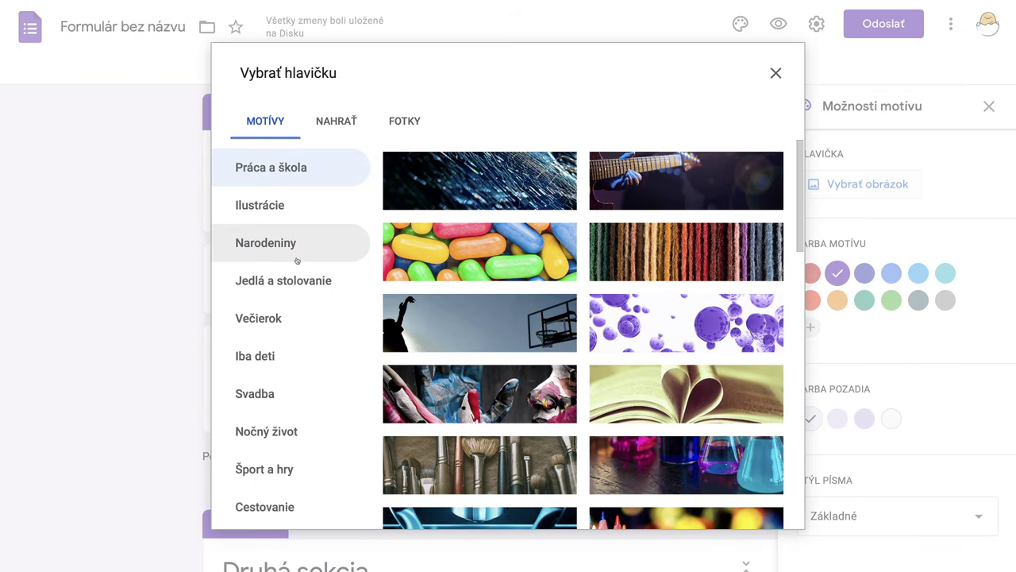
{"action": "left_click", "coordinate": [278, 250]}
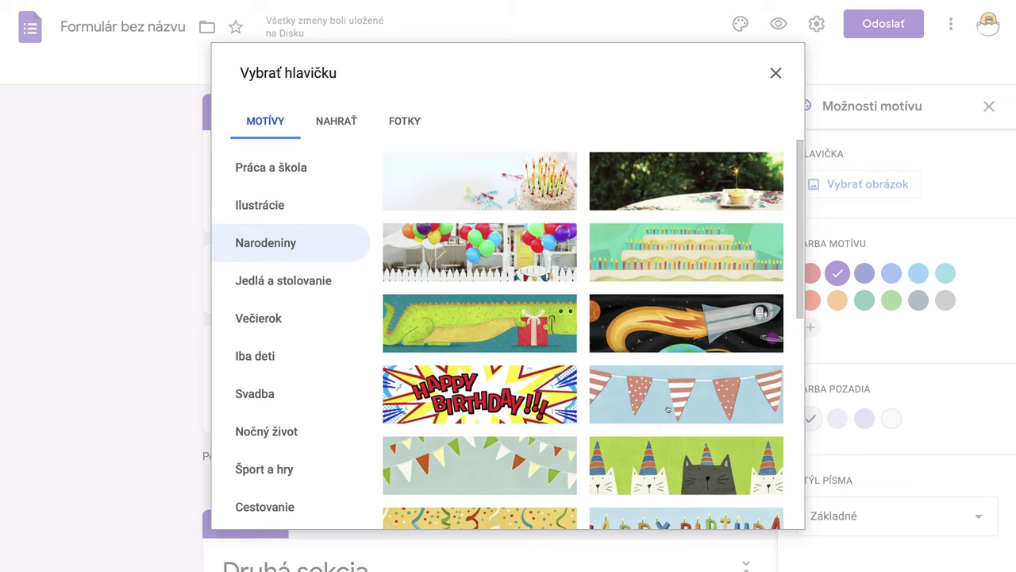
{"action": "left_click", "coordinate": [684, 196]}
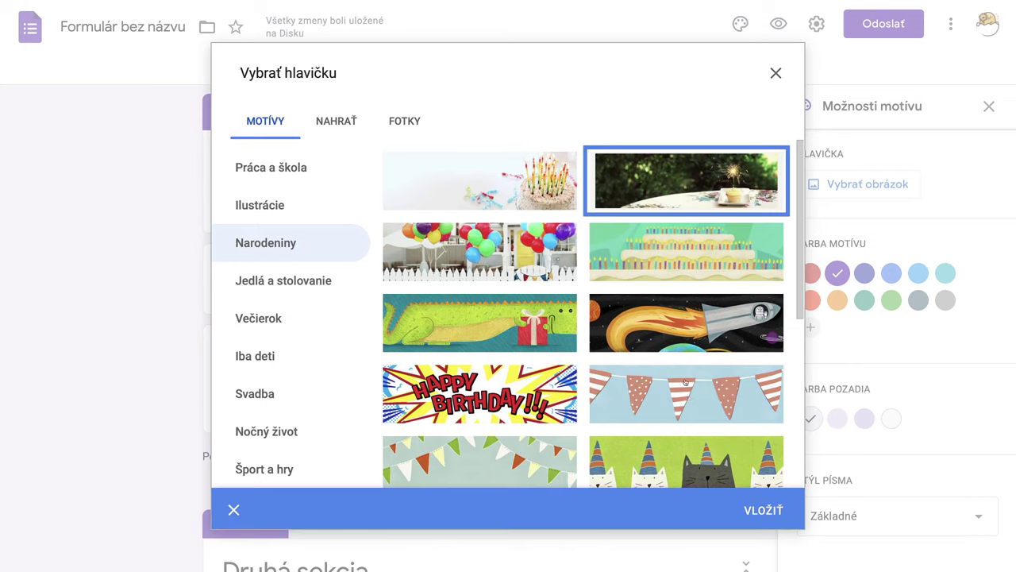
{"action": "left_click", "coordinate": [766, 512]}
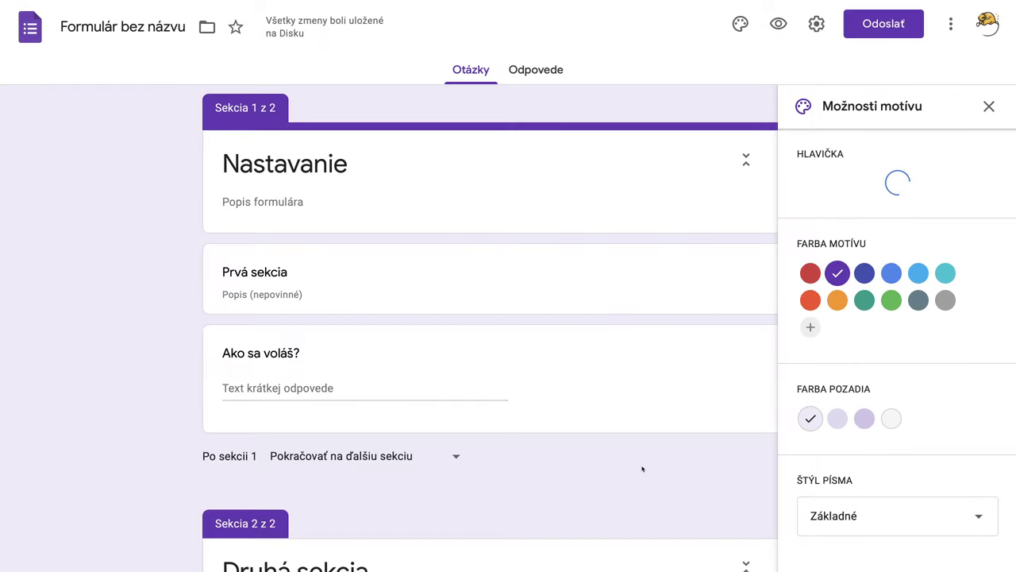
{"action": "left_click", "coordinate": [989, 107]}
{"action": "left_click", "coordinate": [779, 24]}
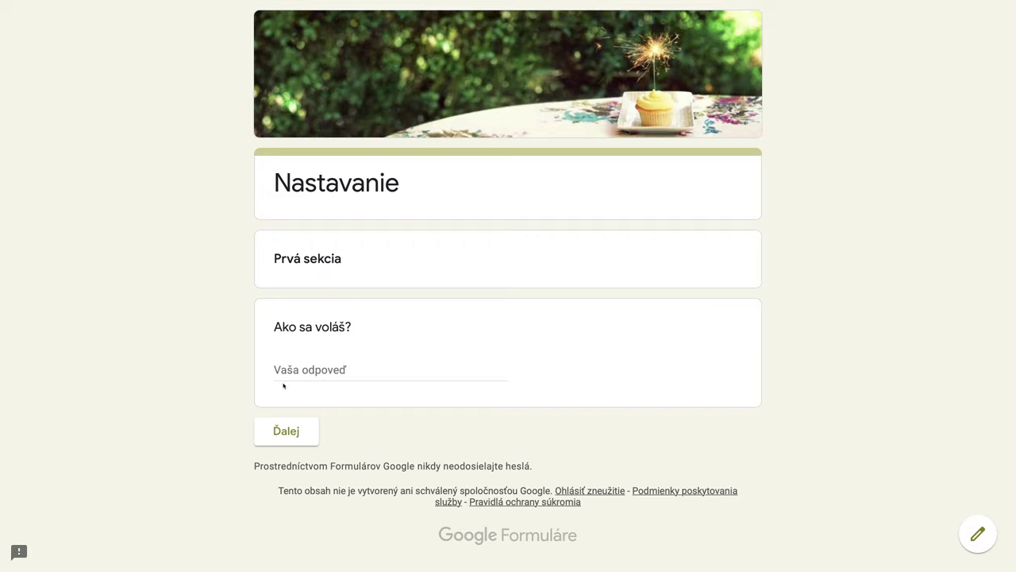
Step: Advance the preview to the Druhá sekcia age question, then close the preview
{"action": "left_click", "coordinate": [287, 435]}
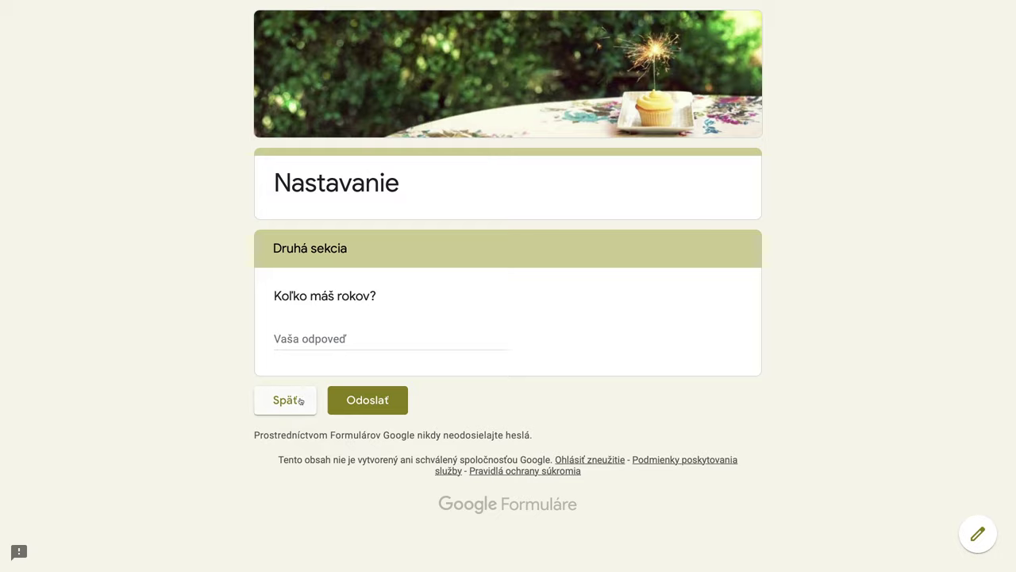
{"action": "mouse_move", "coordinate": [526, 4]}
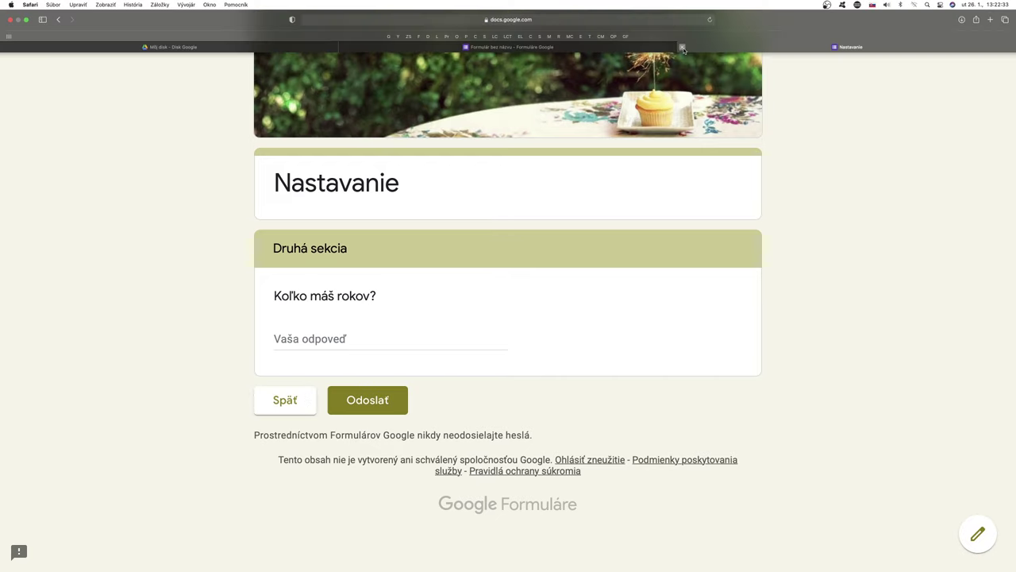
{"action": "left_click", "coordinate": [681, 47]}
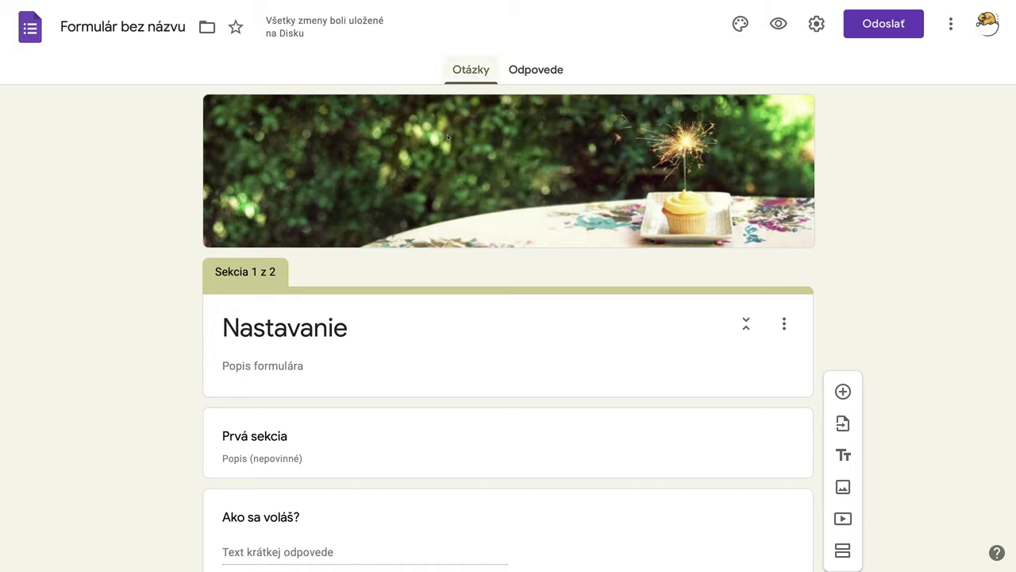
Step: Correct the form title's spelling to 'Nastavenie' and view the Odpovede page
{"action": "double_click", "coordinate": [309, 330]}
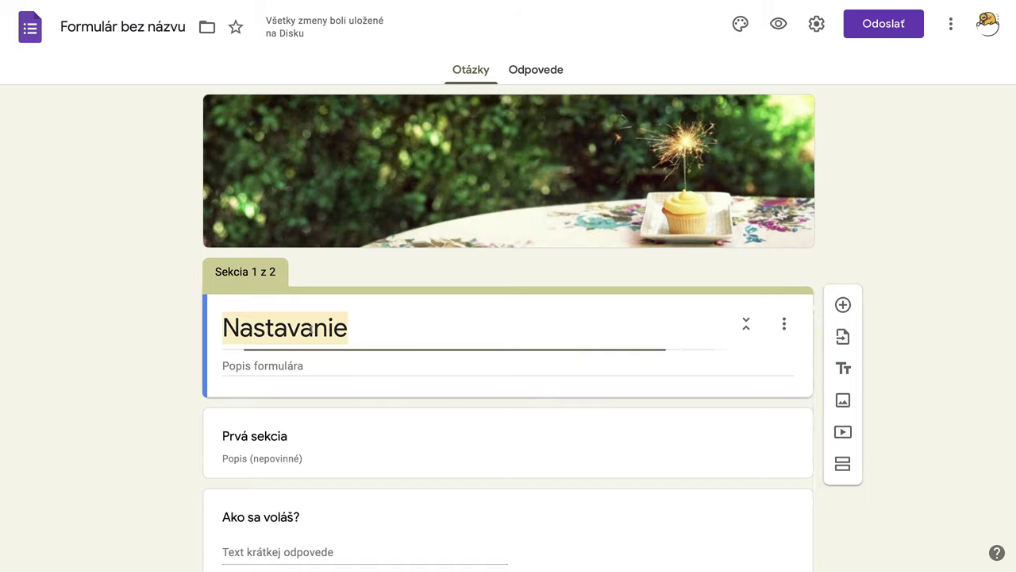
{"action": "left_click", "coordinate": [316, 330]}
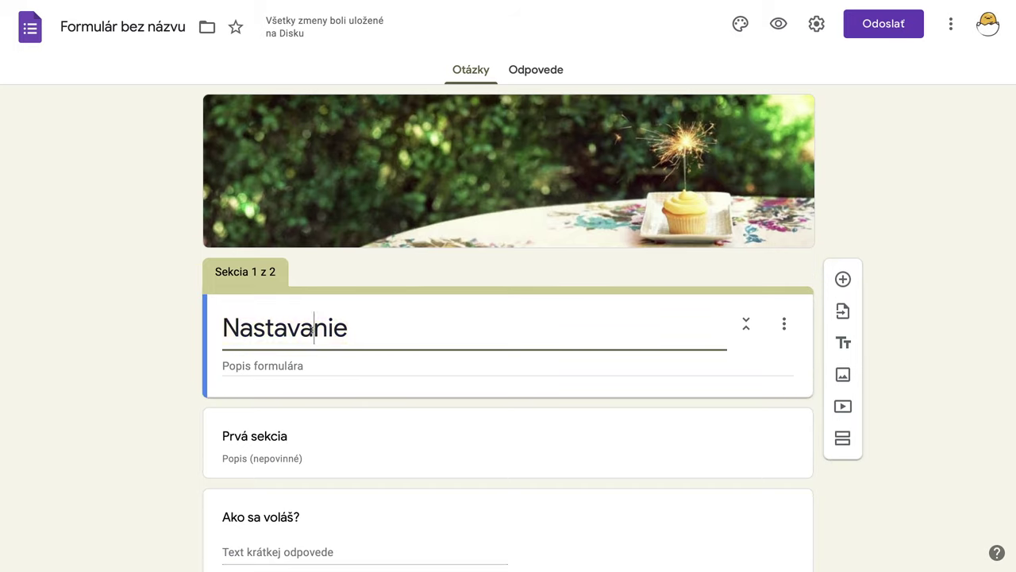
{"action": "key", "text": "BackSpace"}
{"action": "type", "text": "e"}
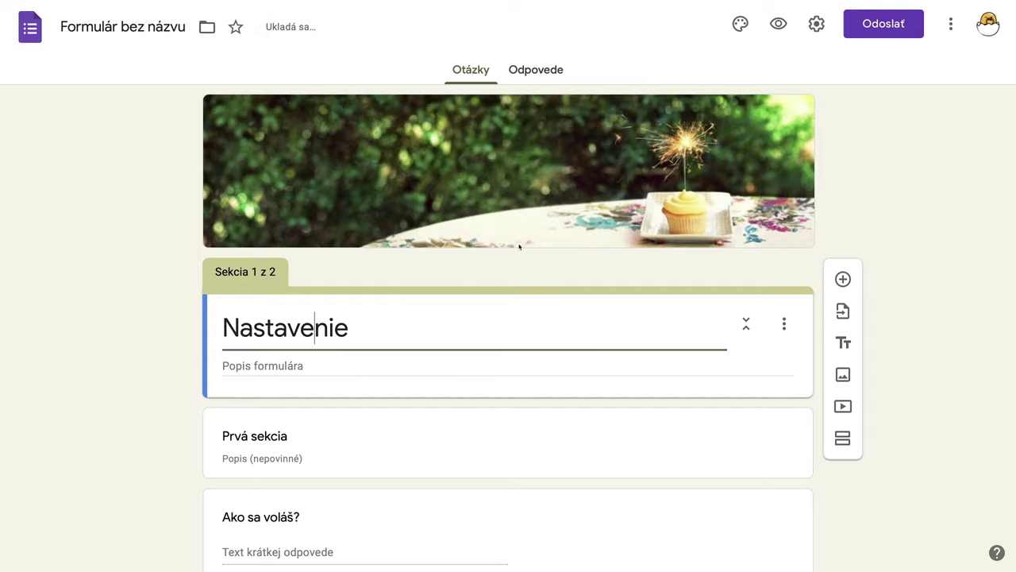
{"action": "left_click", "coordinate": [538, 73]}
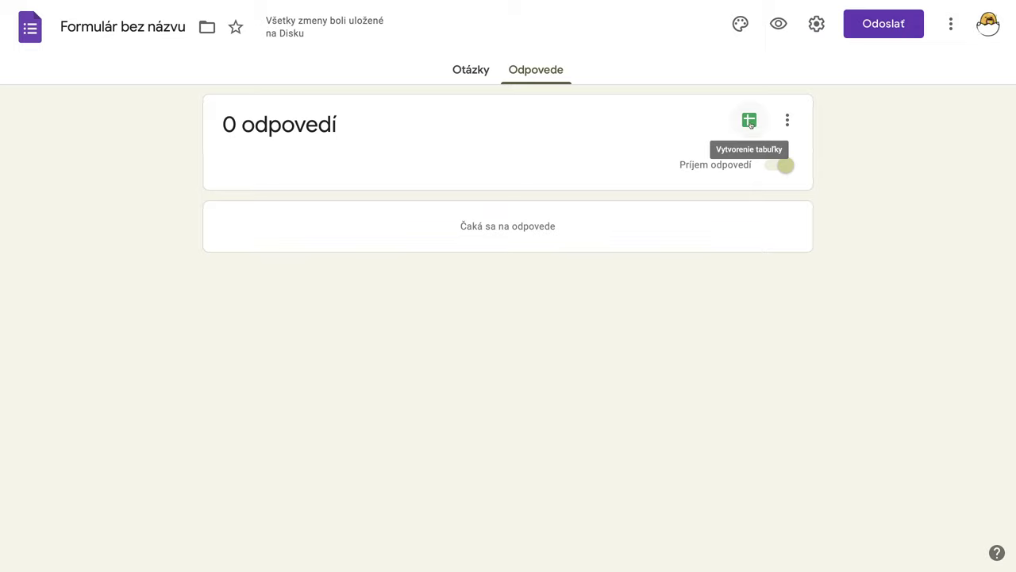
Step: Title the form 'Nastavenie' and create the linked response sheet 'Nastavenie (odpovede)'
{"action": "left_click", "coordinate": [749, 121]}
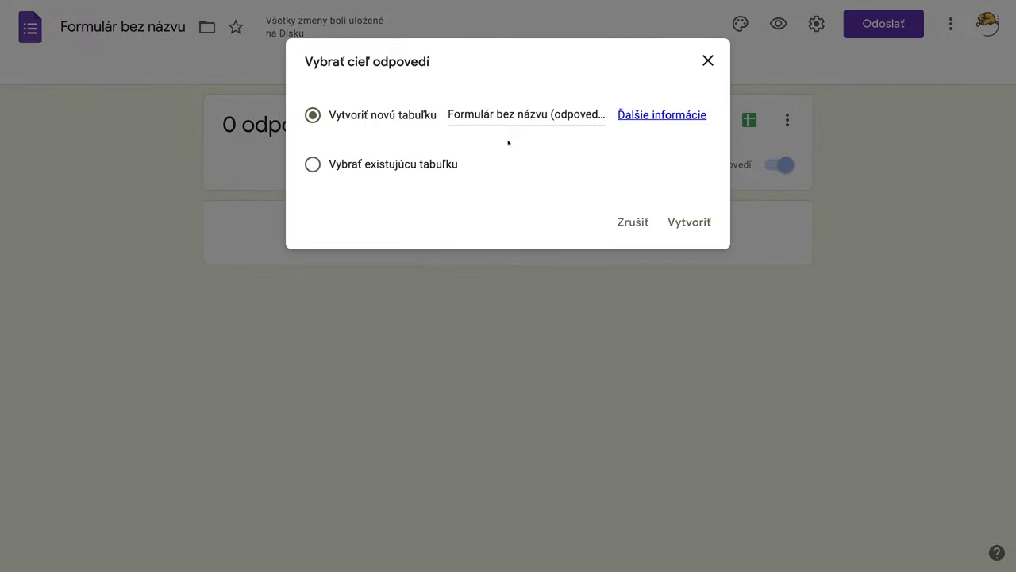
{"action": "left_click", "coordinate": [708, 60]}
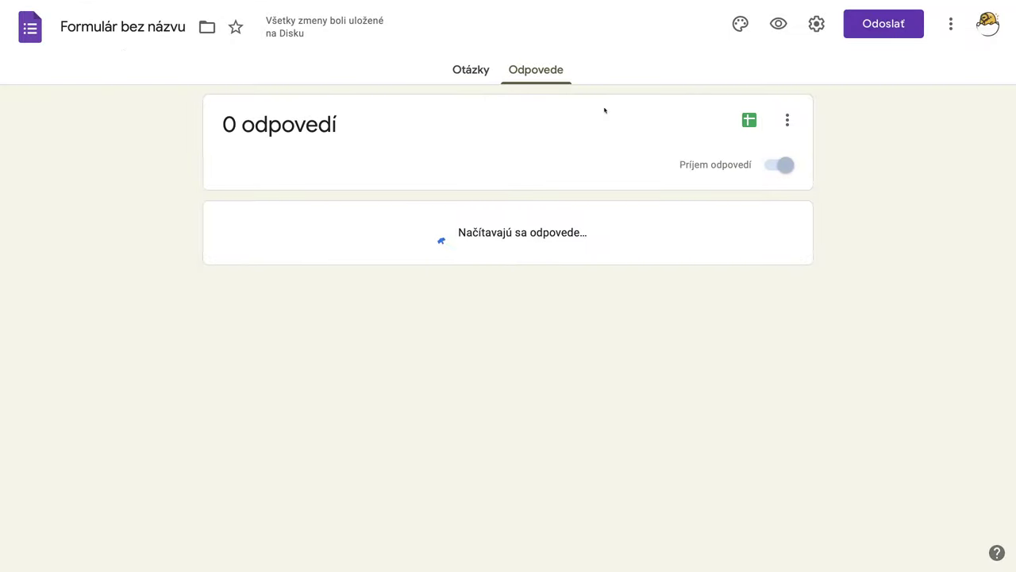
{"action": "left_click", "coordinate": [111, 30]}
{"action": "type", "text": "Nastavenie"}
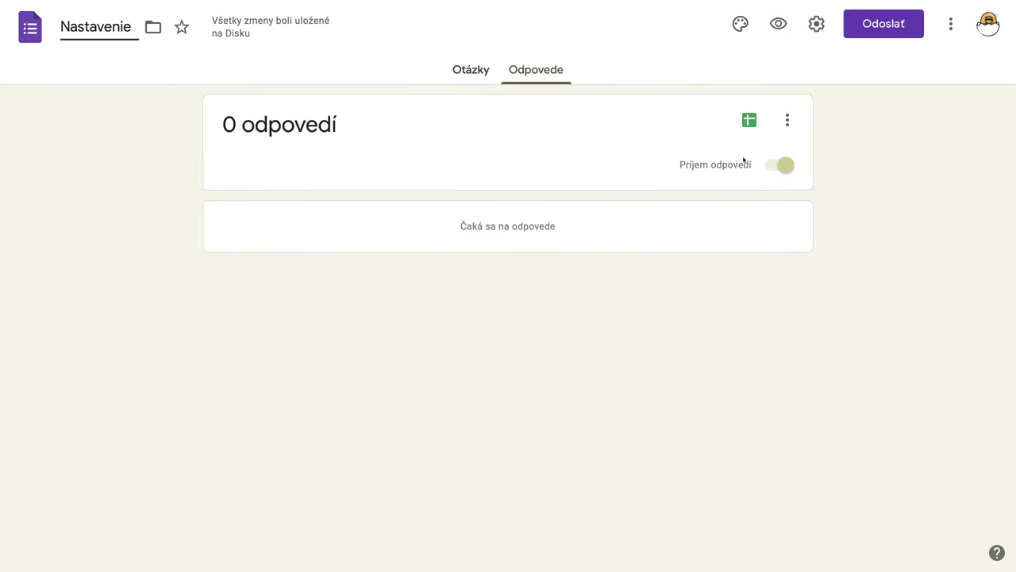
{"action": "left_click", "coordinate": [749, 120]}
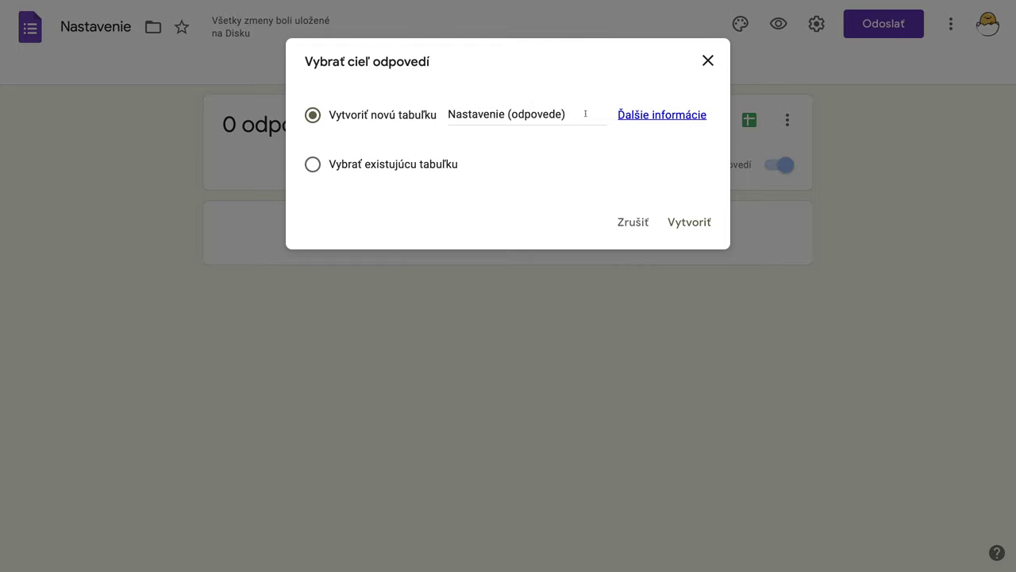
{"action": "left_click", "coordinate": [695, 225]}
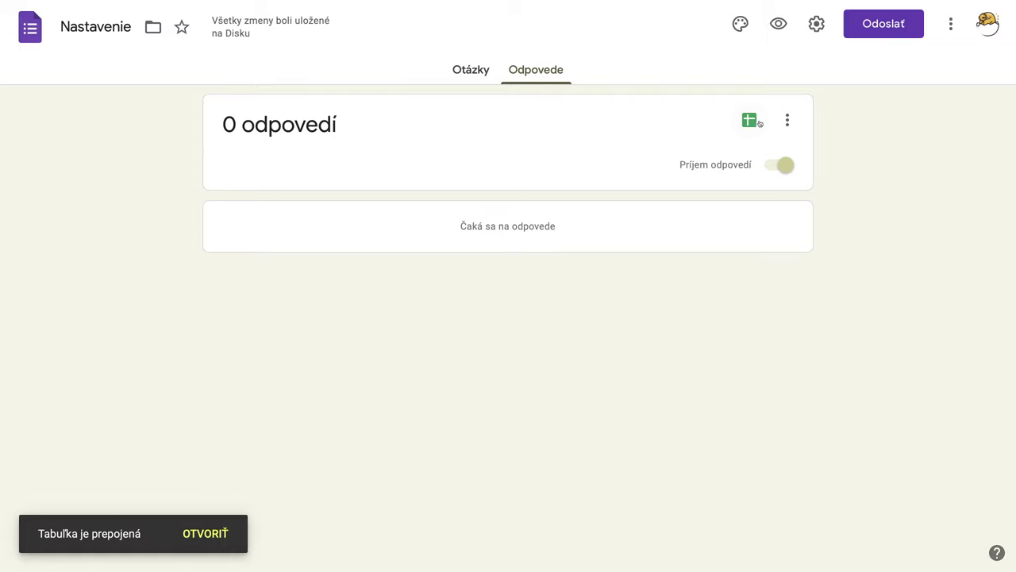
Step: Open the linked response spreadsheet, then go back to the form's responses tab
{"action": "left_click", "coordinate": [750, 121]}
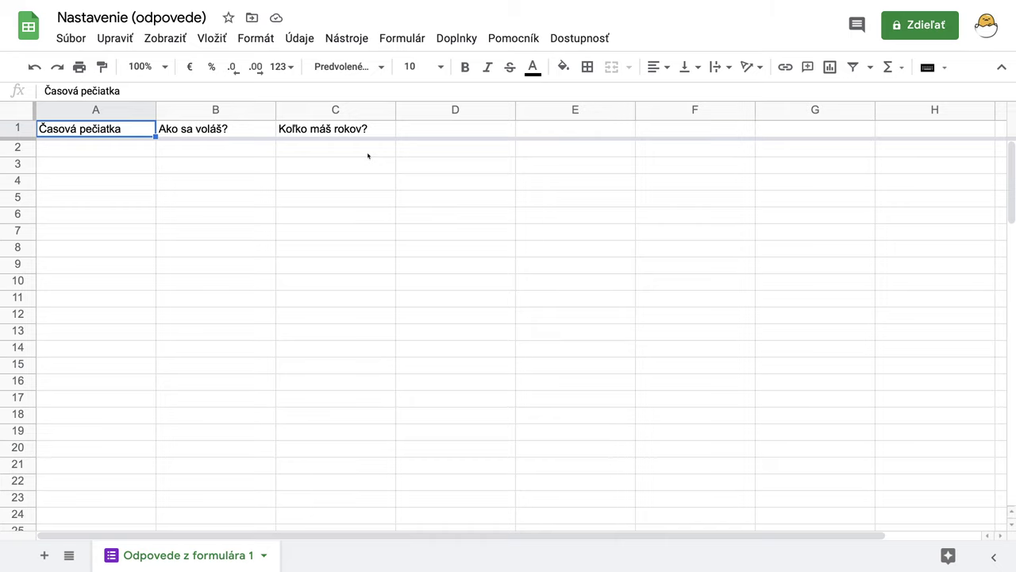
{"action": "mouse_move", "coordinate": [385, 3]}
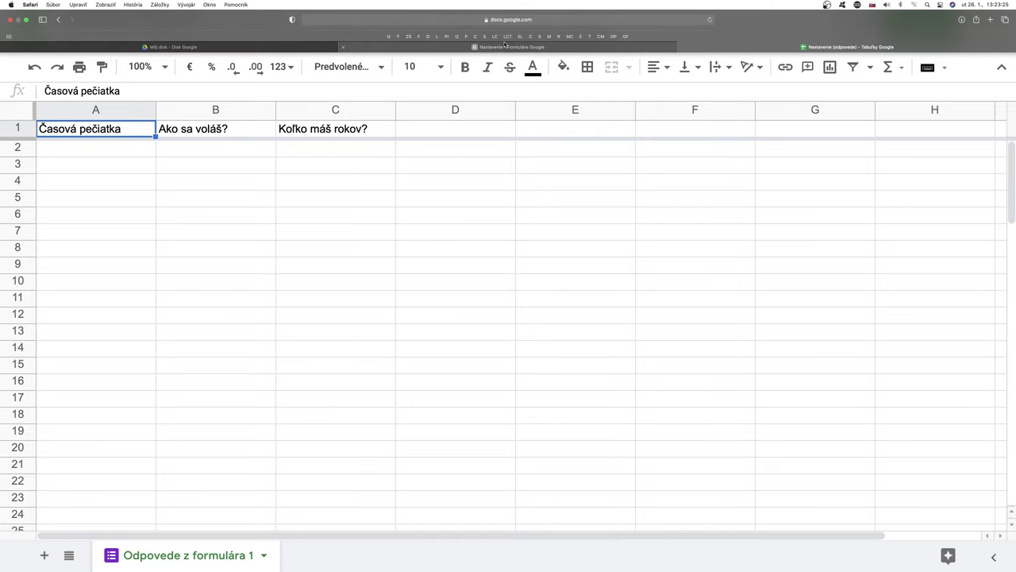
{"action": "left_click", "coordinate": [526, 48]}
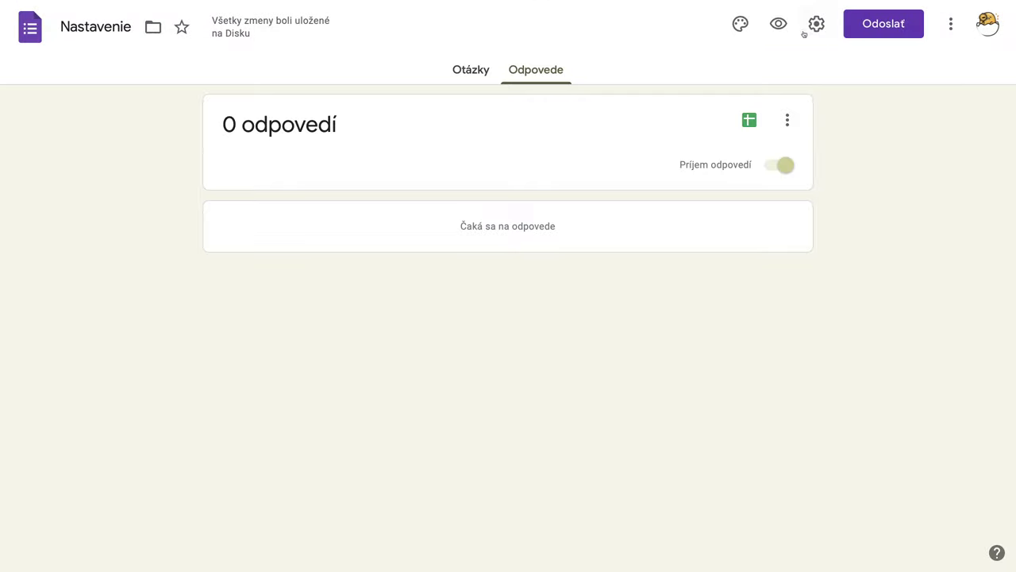
Step: Submit a preview test response with a respondent's name and age 55
{"action": "left_click", "coordinate": [778, 25]}
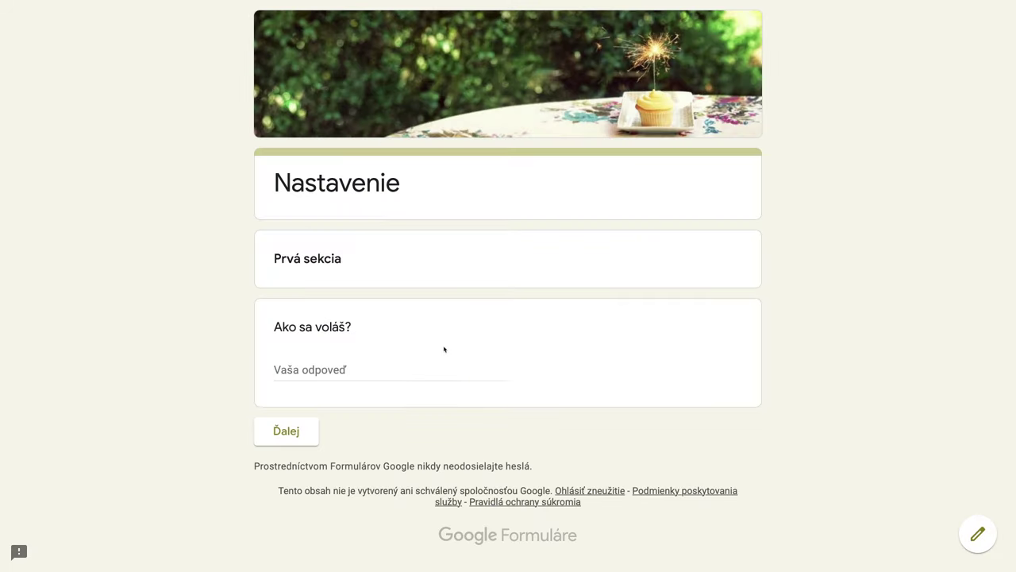
{"action": "left_click", "coordinate": [389, 370]}
{"action": "type", "text": "Juraj"}
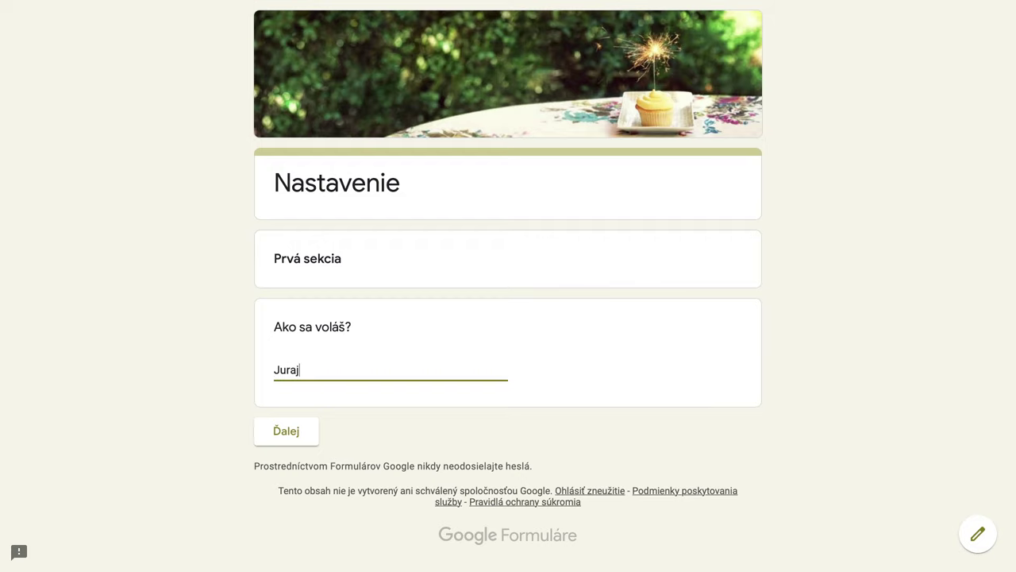
{"action": "left_click", "coordinate": [288, 432]}
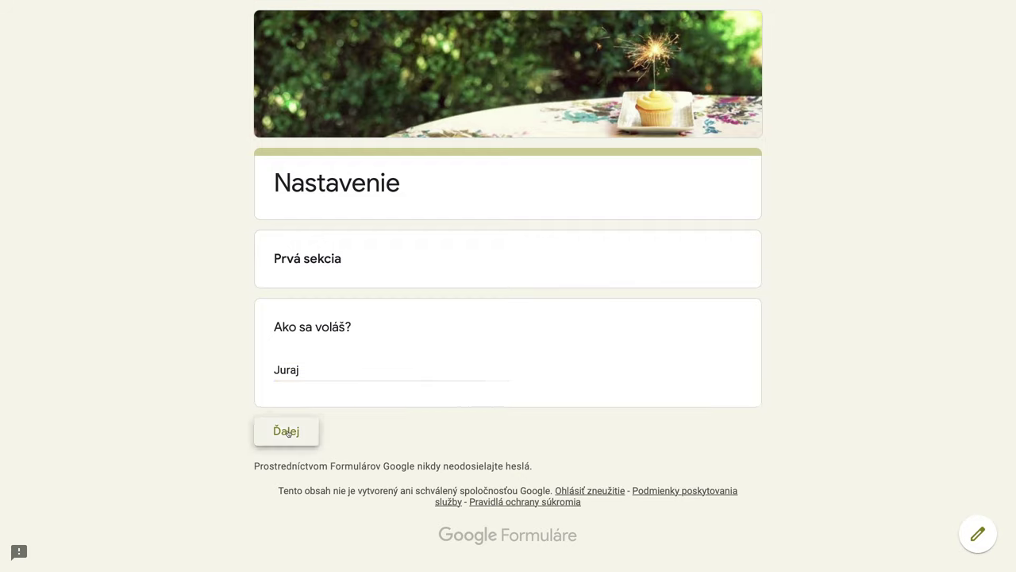
{"action": "left_click", "coordinate": [304, 339]}
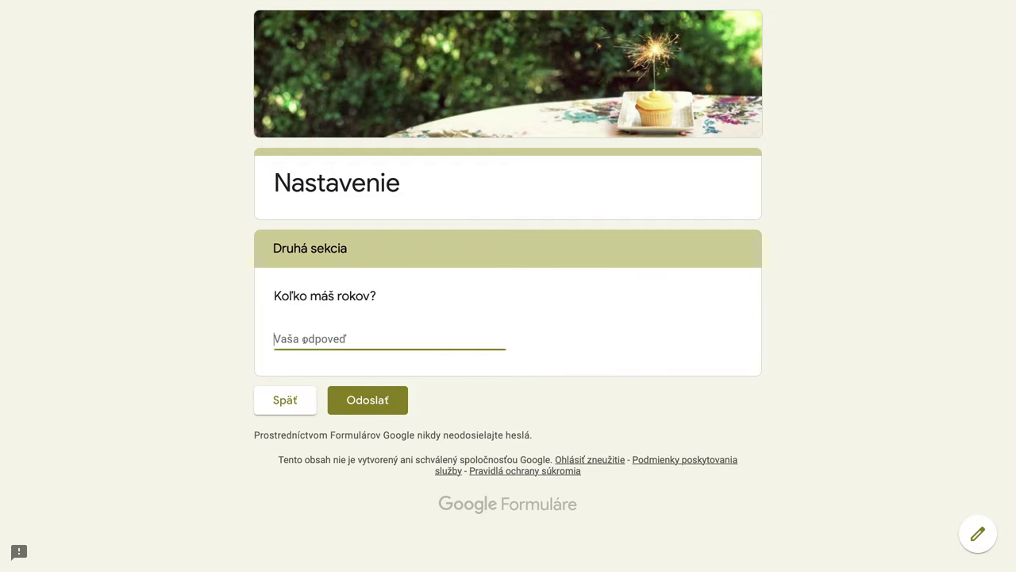
{"action": "type", "text": "55"}
{"action": "left_click", "coordinate": [373, 404]}
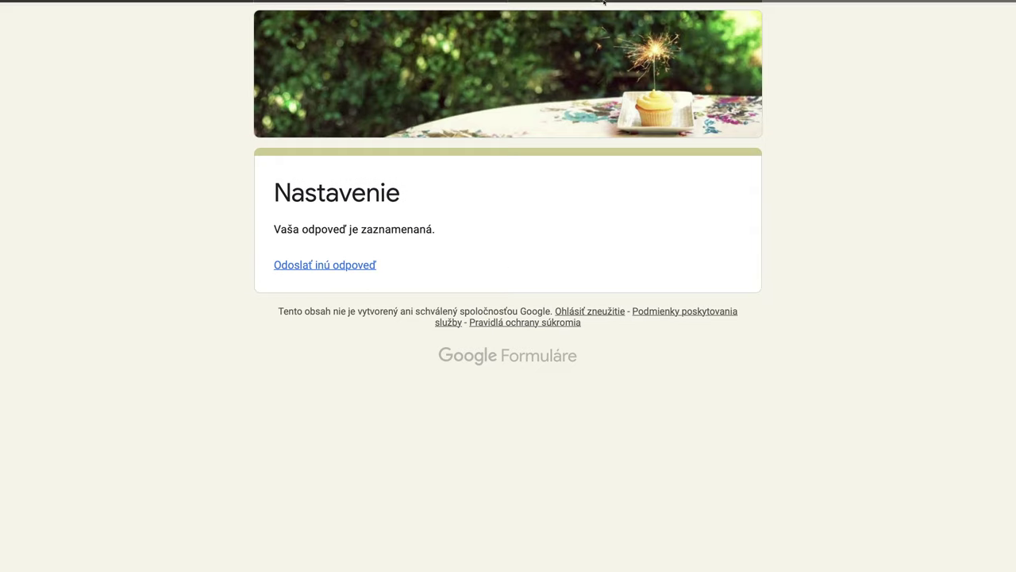
Step: Check row 2 of the response sheet for the age 55 entry, then return to Forms
{"action": "mouse_move", "coordinate": [604, 3]}
{"action": "left_click", "coordinate": [766, 48]}
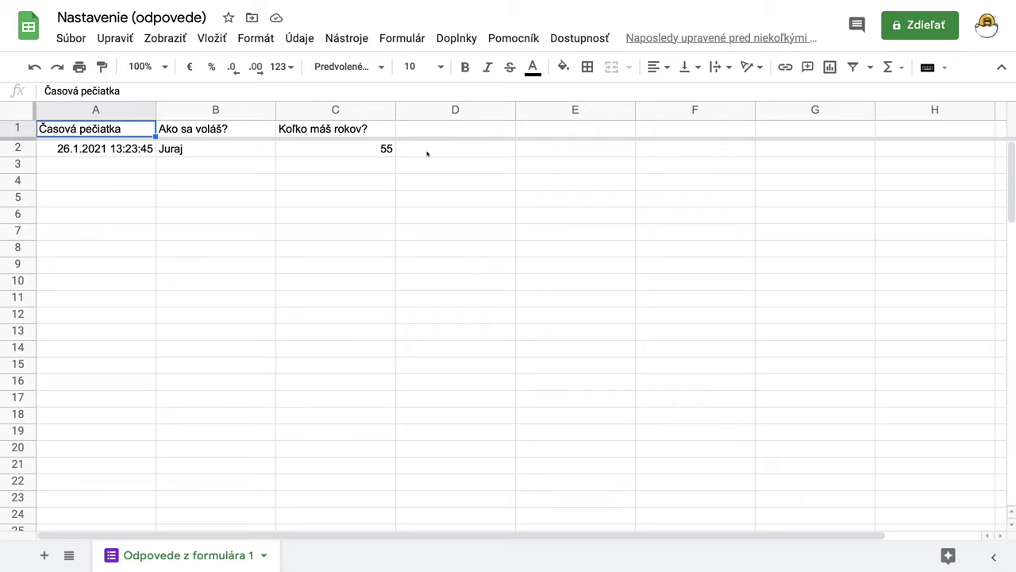
{"action": "mouse_move", "coordinate": [486, 2]}
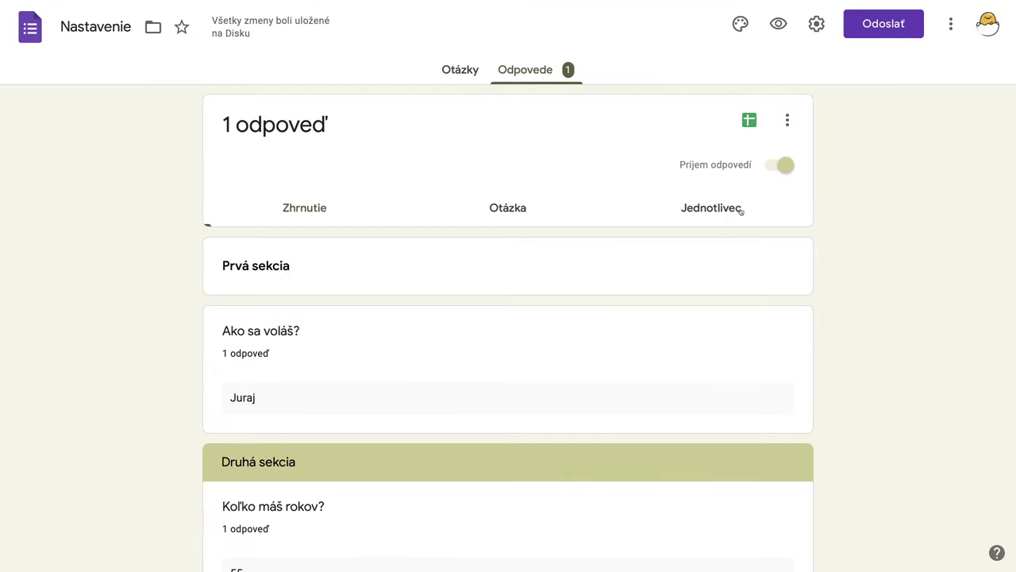
Step: Delete all form responses via the ⋮ menu and open the linked spreadsheet
{"action": "left_click", "coordinate": [715, 211]}
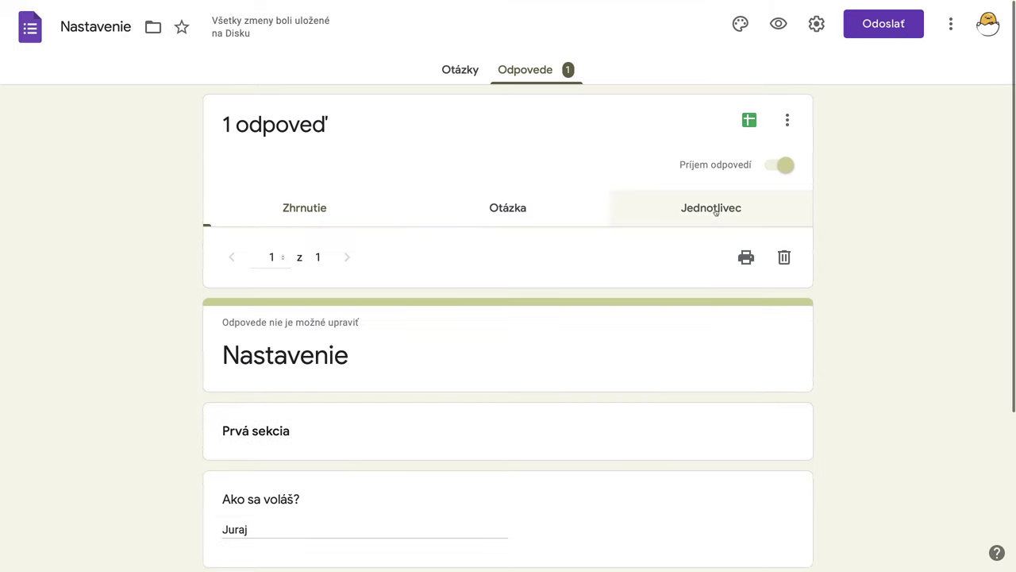
{"action": "left_click", "coordinate": [304, 209]}
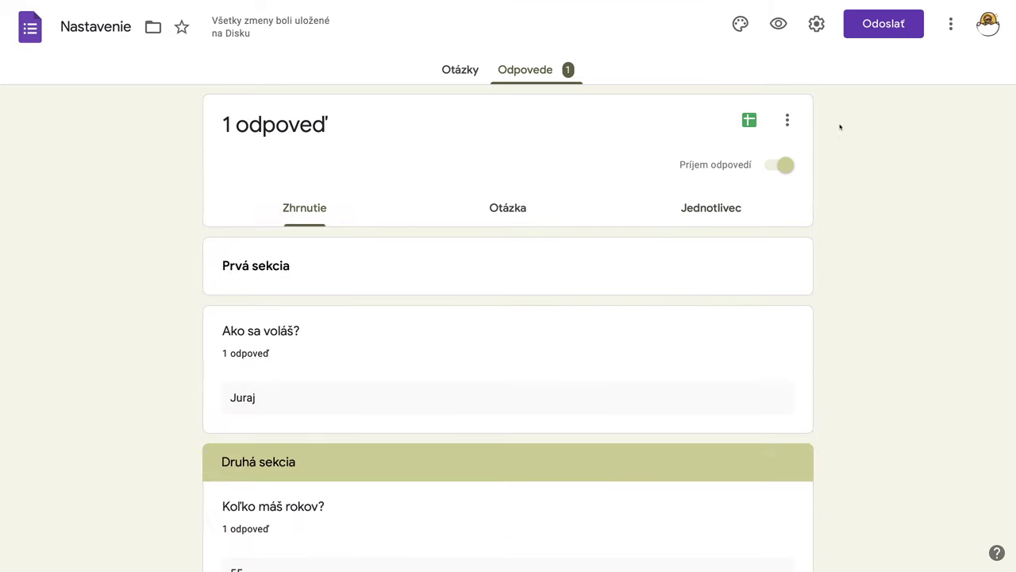
{"action": "left_click", "coordinate": [787, 120]}
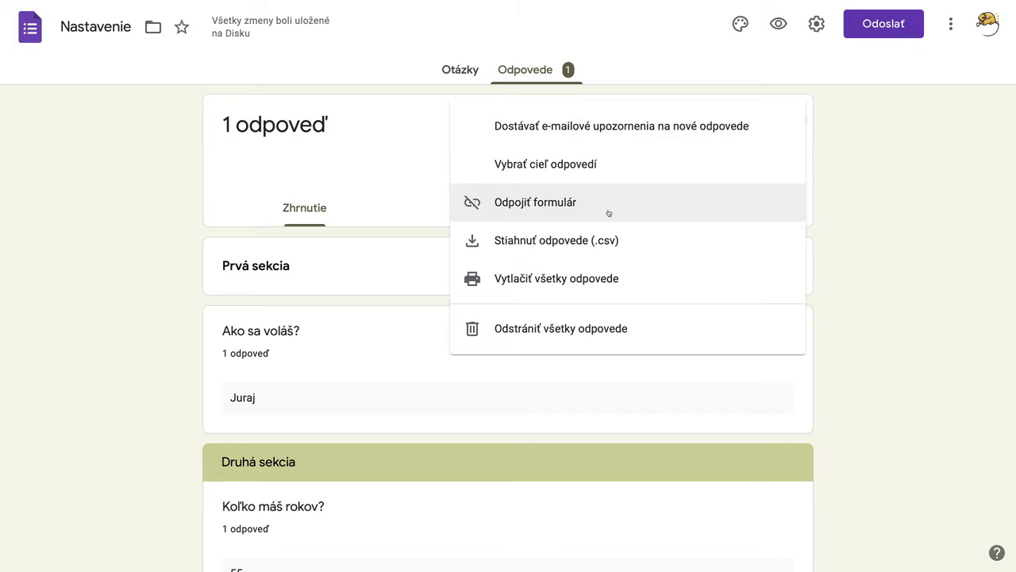
{"action": "left_click", "coordinate": [565, 336]}
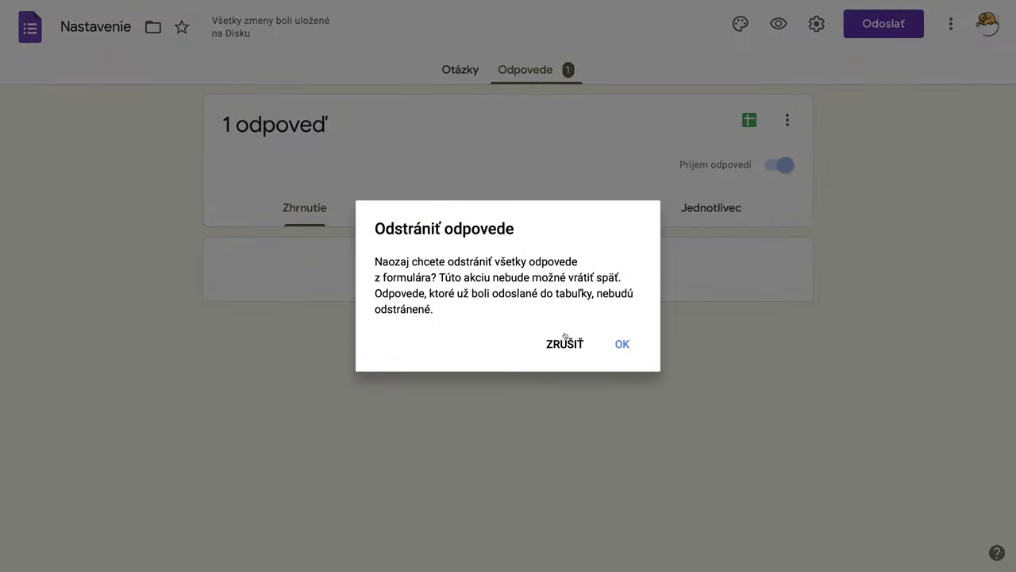
{"action": "left_click", "coordinate": [611, 338]}
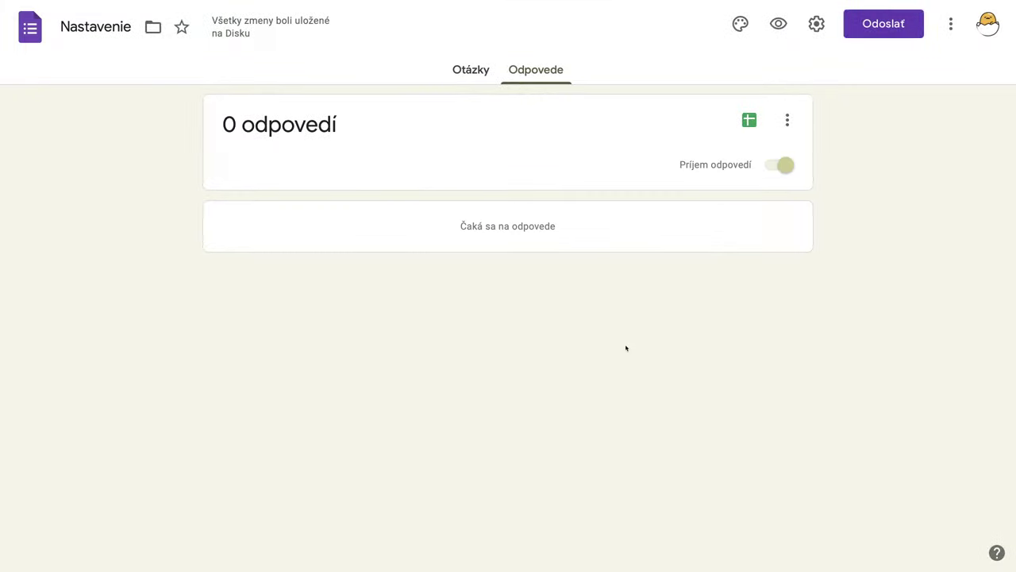
{"action": "left_click", "coordinate": [749, 121]}
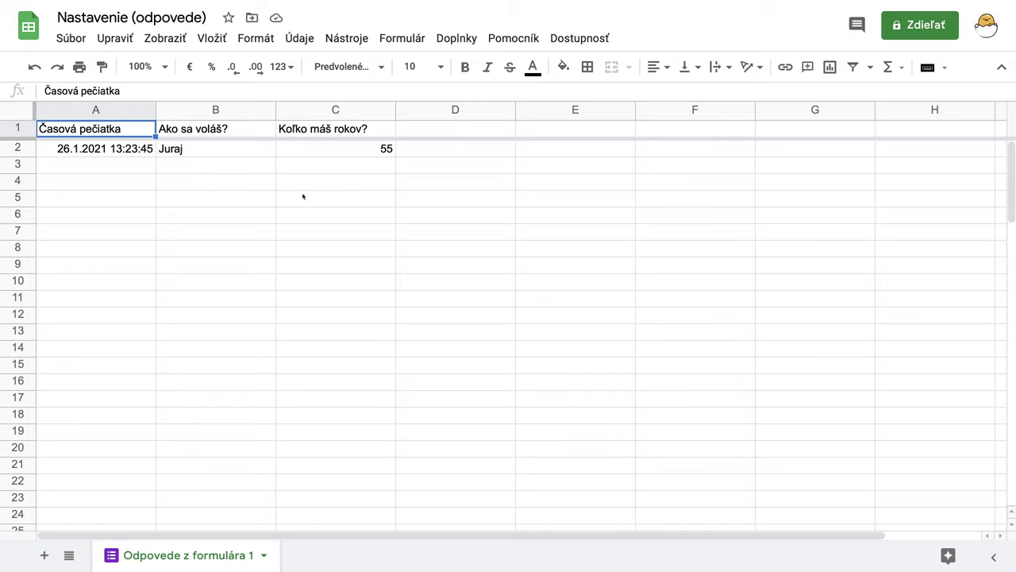
Step: Close the duplicate response-spreadsheet tab to return to the Responses page showing 0 responses
{"action": "mouse_move", "coordinate": [742, 2]}
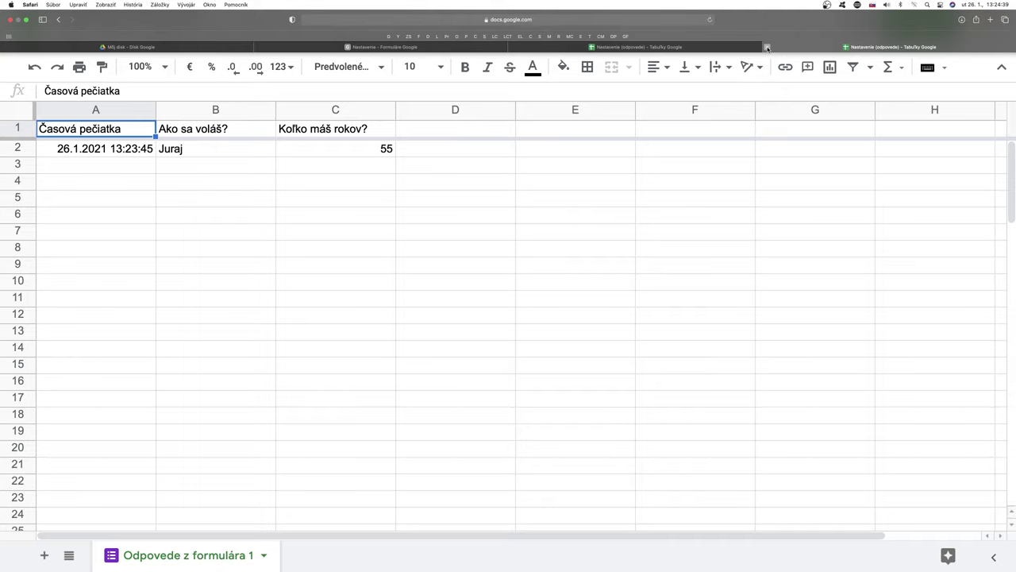
{"action": "left_click", "coordinate": [767, 47]}
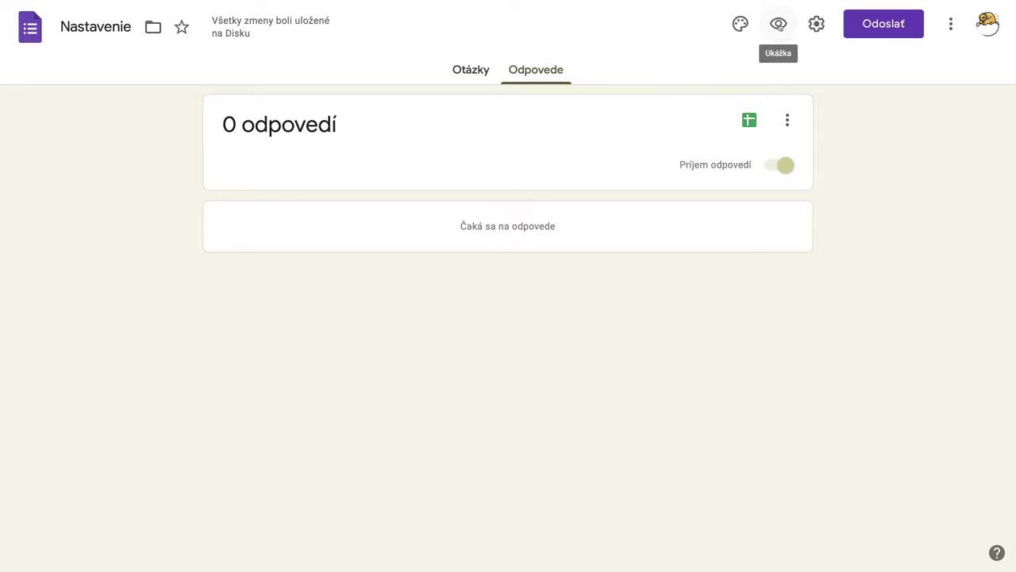
Step: Open the form preview again and enter a respondent name in the first section
{"action": "left_click", "coordinate": [779, 25]}
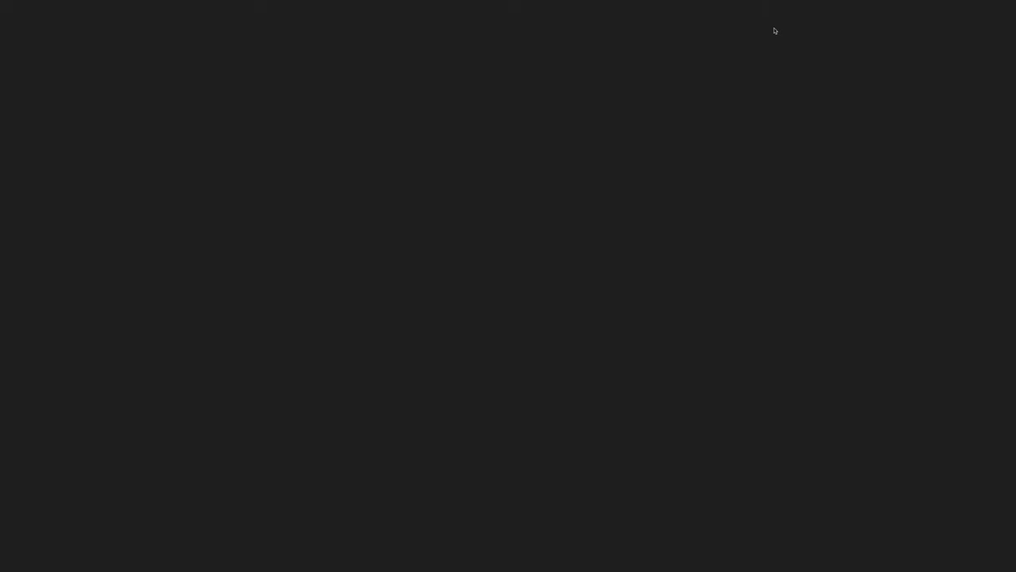
{"action": "left_click", "coordinate": [306, 367]}
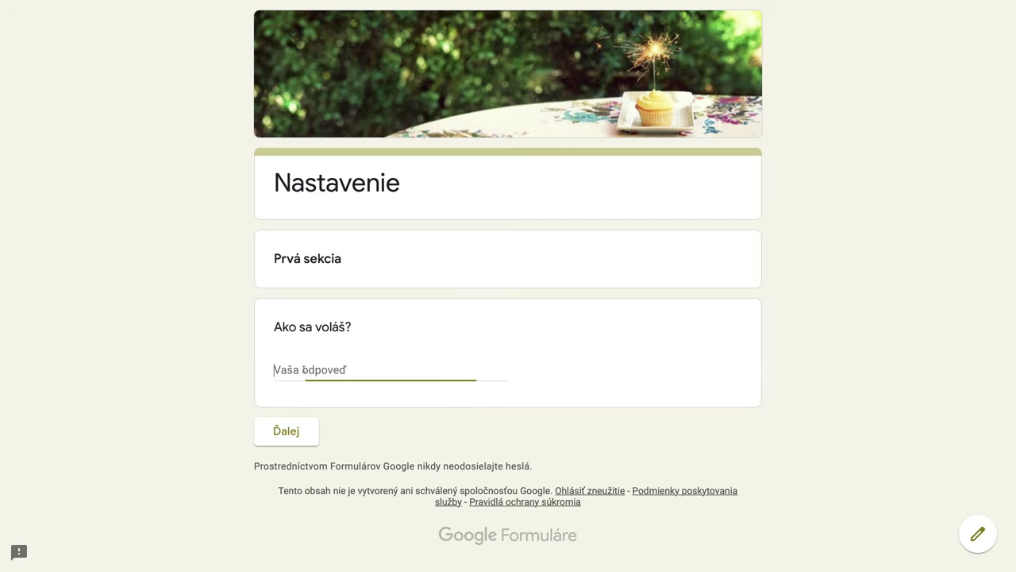
{"action": "type", "text": "Ja"}
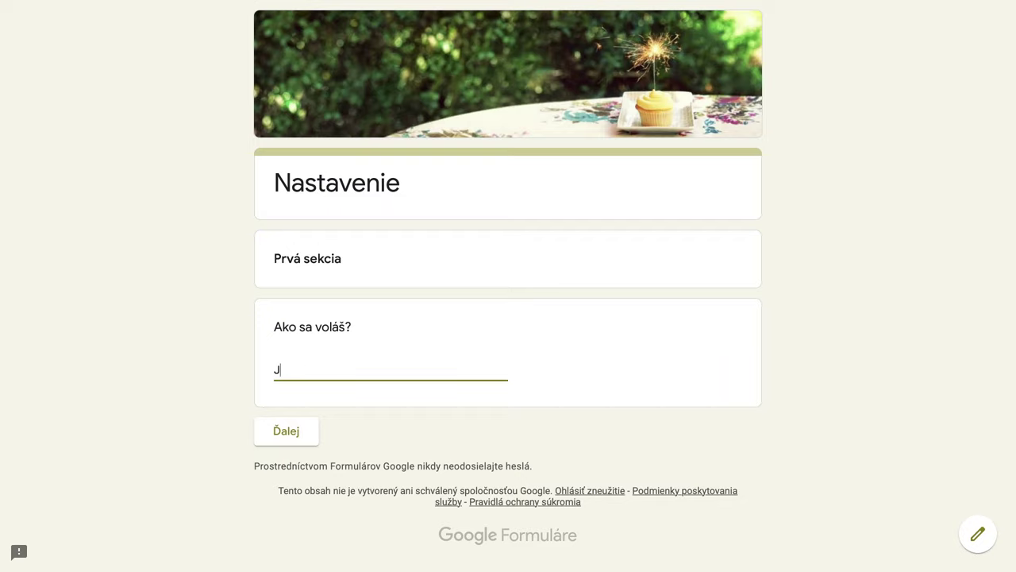
{"action": "key", "text": "BackSpace"}
{"action": "key", "text": "BackSpace"}
{"action": "type", "text": "Peter"}
Step: Continue to the second section, enter age 53 and submit the response
{"action": "left_click", "coordinate": [295, 430]}
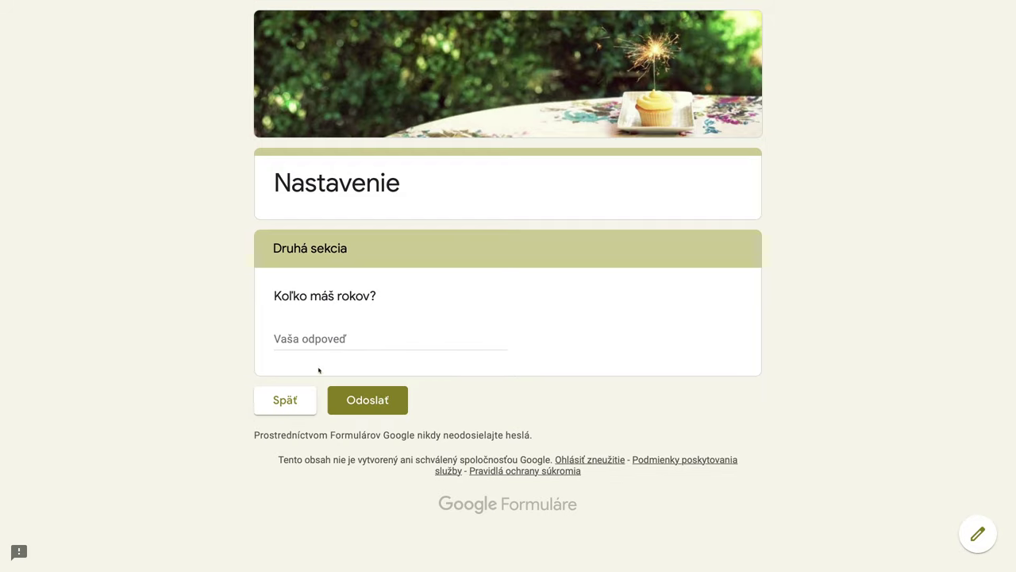
{"action": "left_click", "coordinate": [308, 341]}
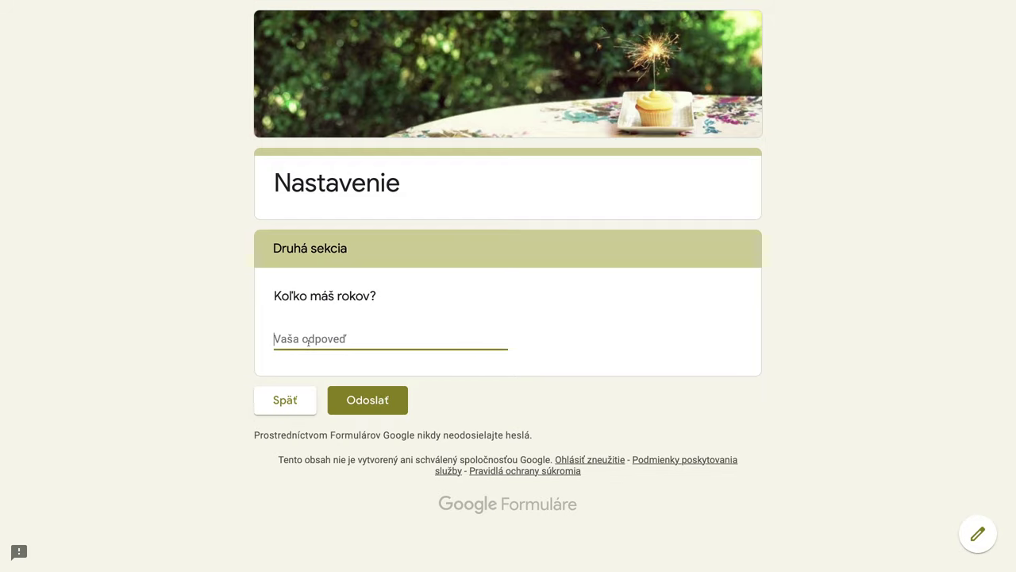
{"action": "type", "text": "53"}
{"action": "left_click", "coordinate": [361, 399]}
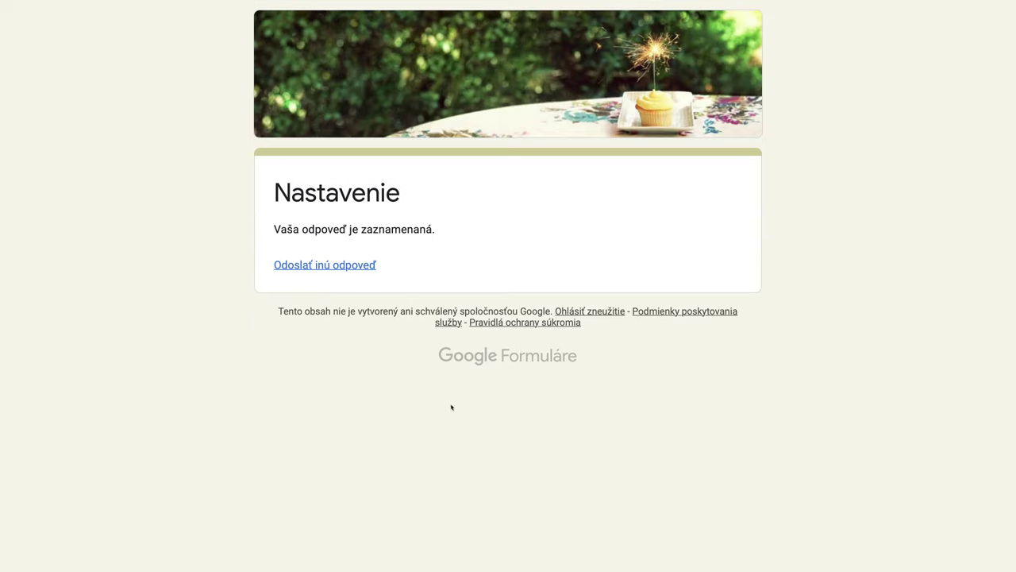
{"action": "mouse_move", "coordinate": [594, 2]}
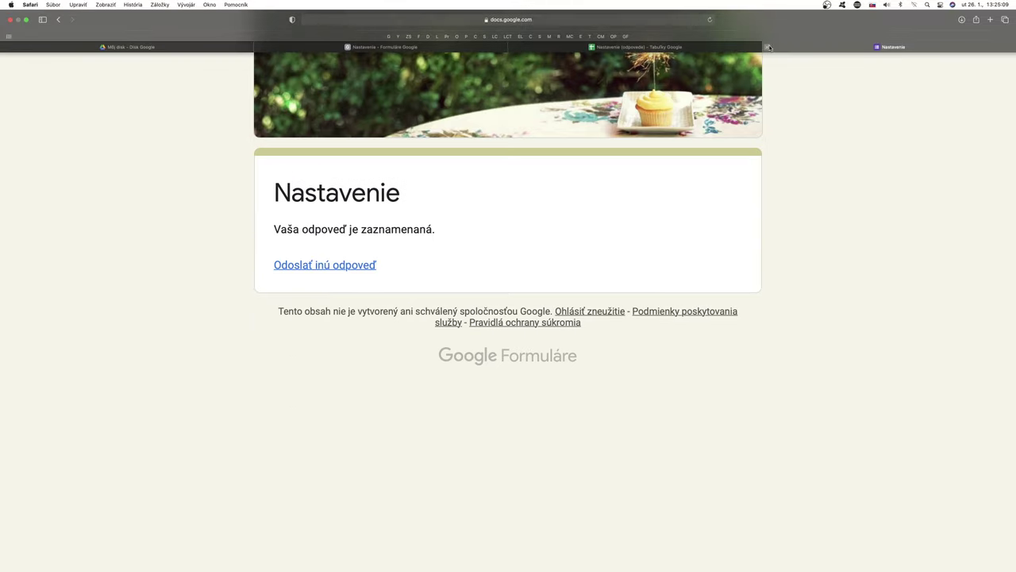
Step: Close the preview, go to the Odpovede summary and open the linked response spreadsheet
{"action": "left_click", "coordinate": [769, 47]}
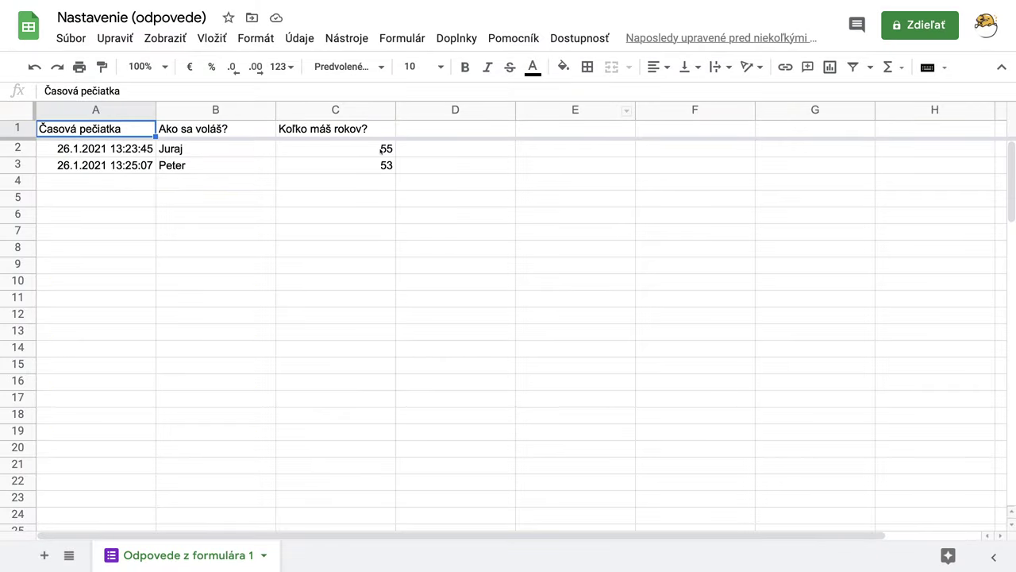
{"action": "mouse_move", "coordinate": [594, 4]}
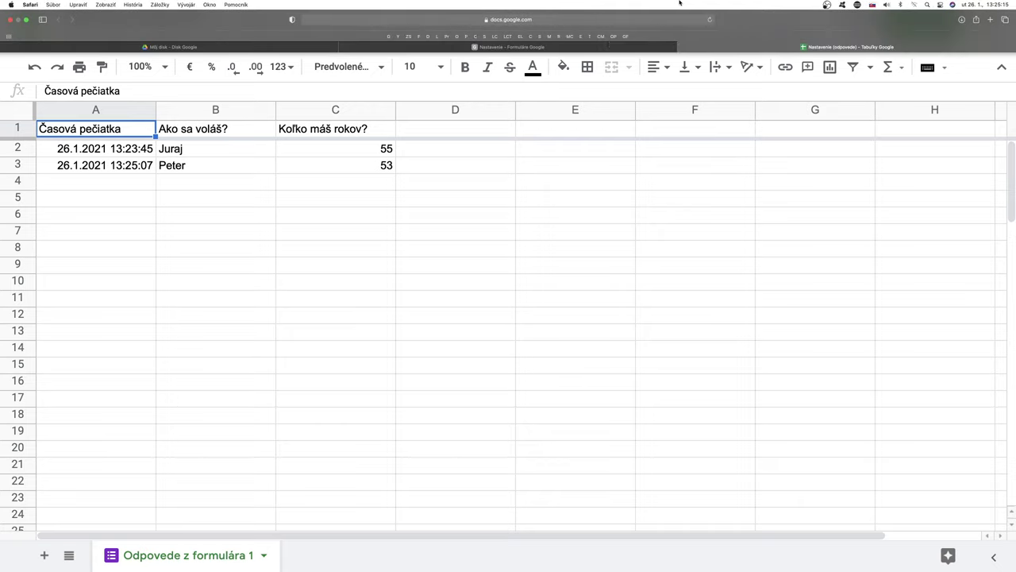
{"action": "left_click", "coordinate": [594, 51]}
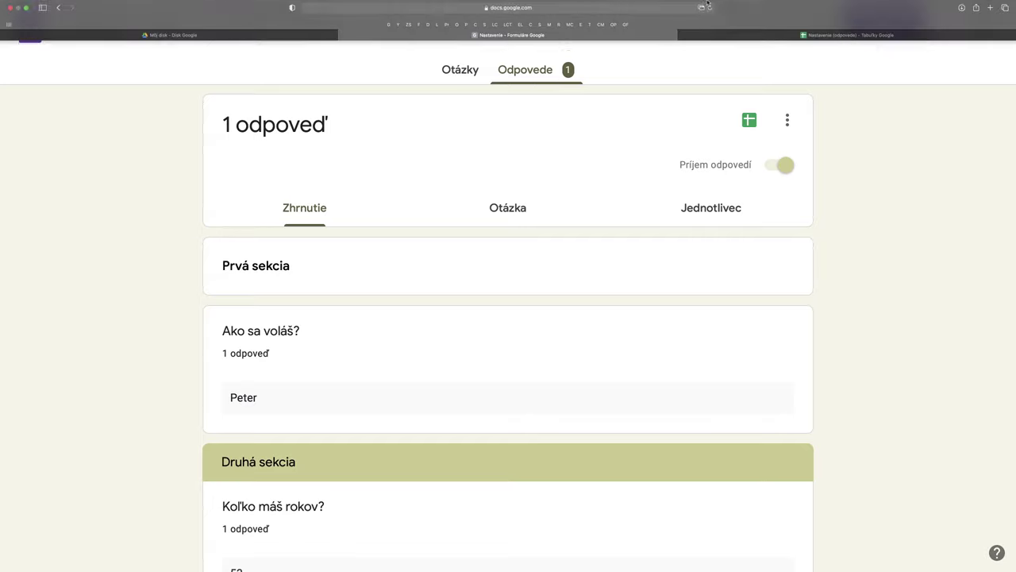
{"action": "left_click", "coordinate": [749, 122]}
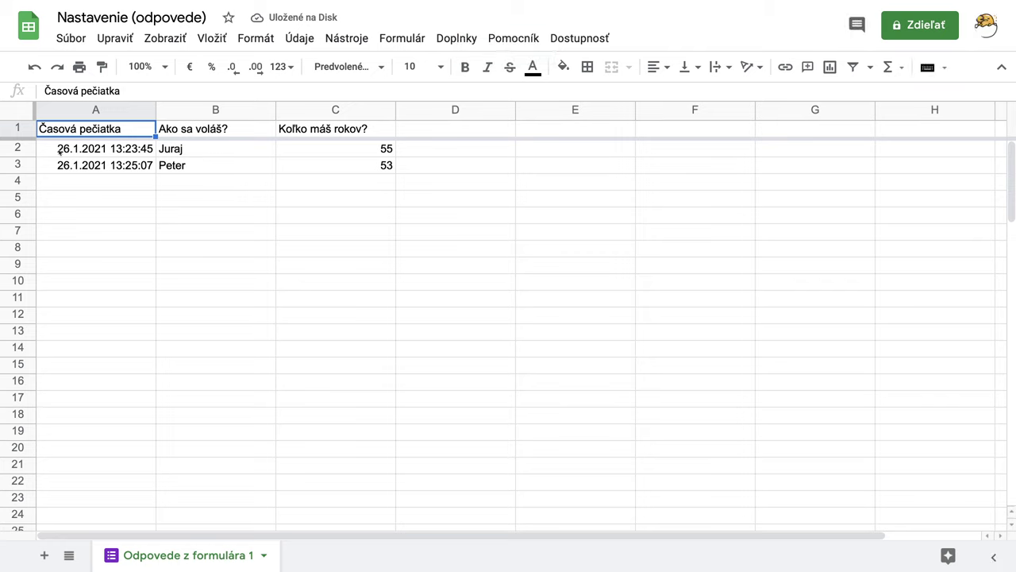
Step: Clear response rows A2:C2 and A3:C3 in the sheet, then close the spreadsheet tab
{"action": "left_click_drag", "start_coordinate": [58, 152], "coordinate": [383, 149]}
{"action": "key", "text": "Delete"}
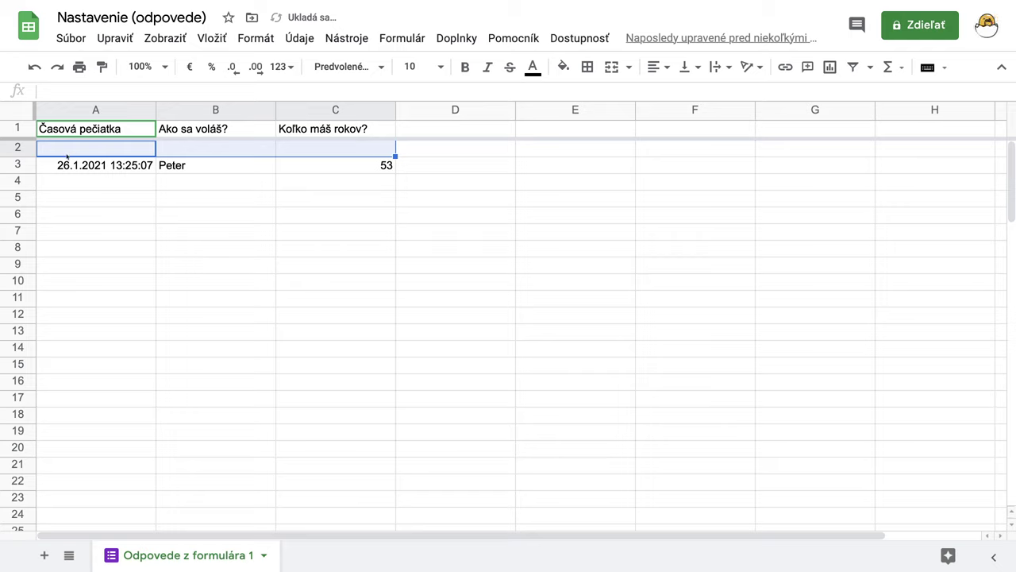
{"action": "left_click_drag", "start_coordinate": [50, 163], "coordinate": [365, 169]}
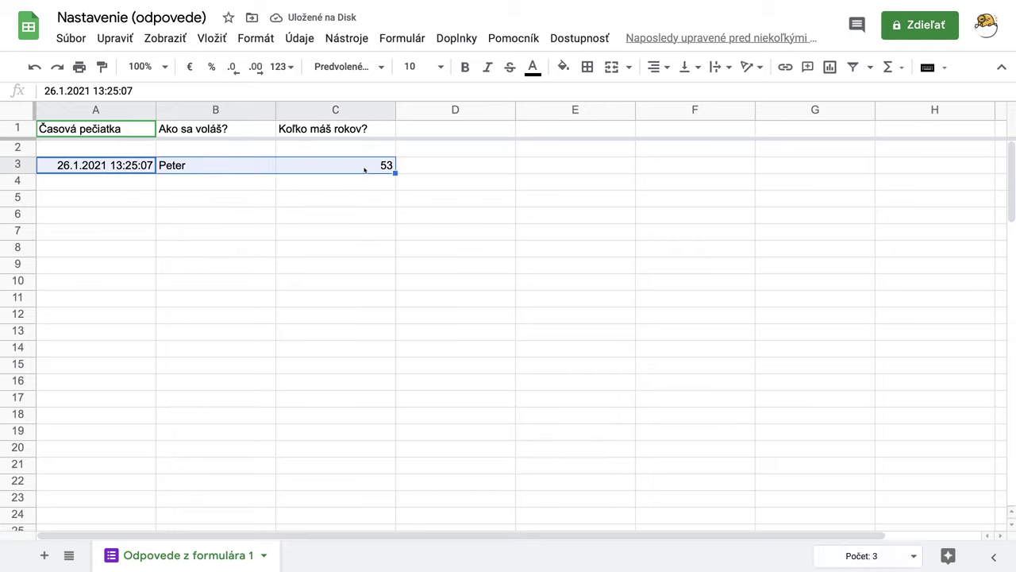
{"action": "key", "text": "Delete"}
{"action": "mouse_move", "coordinate": [688, 39]}
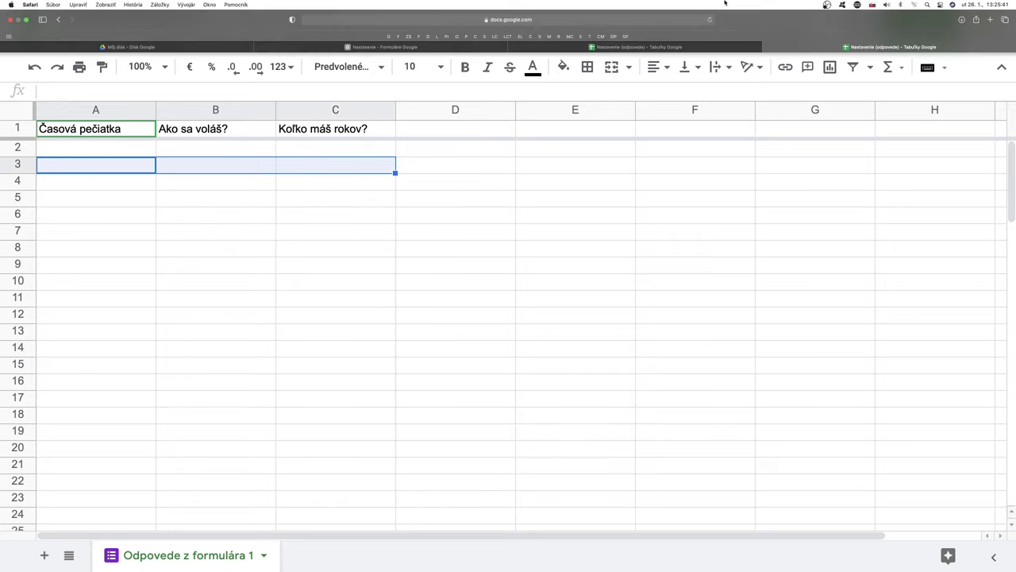
{"action": "left_click", "coordinate": [769, 47]}
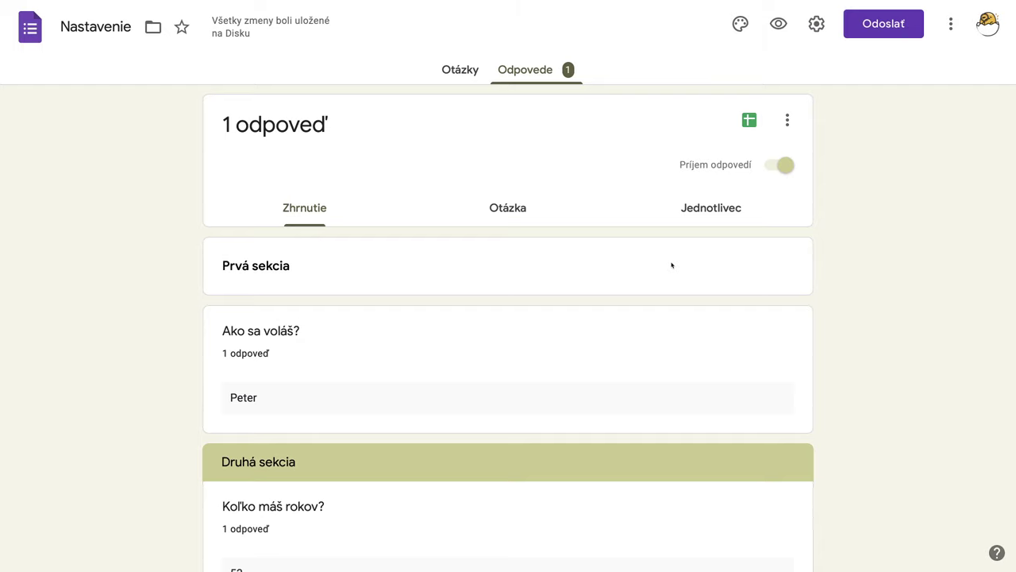
Step: Delete all responses with Odstrániť všetky odpovede and confirm with OK
{"action": "left_click", "coordinate": [786, 120]}
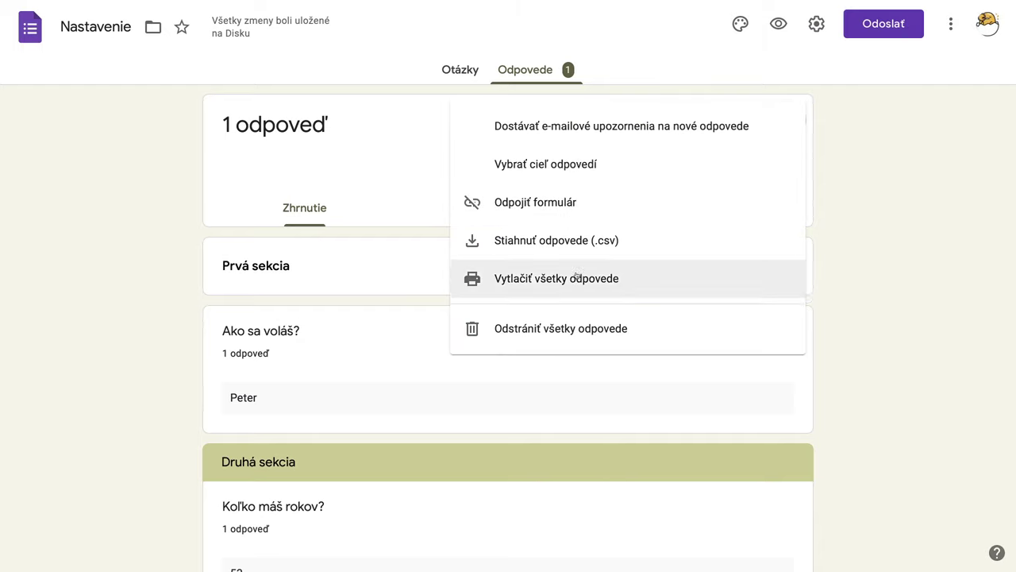
{"action": "left_click", "coordinate": [551, 331]}
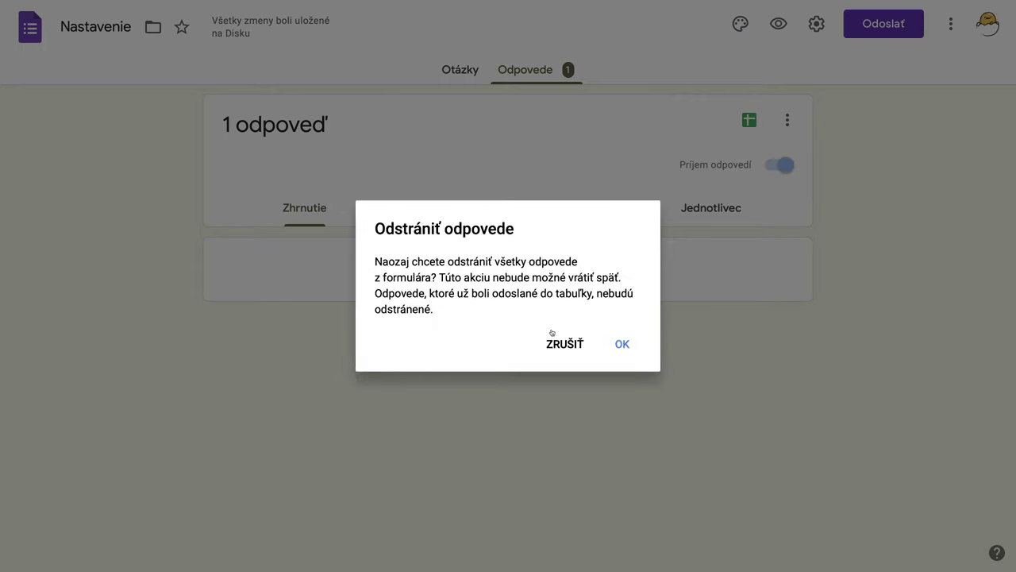
{"action": "left_click", "coordinate": [617, 344]}
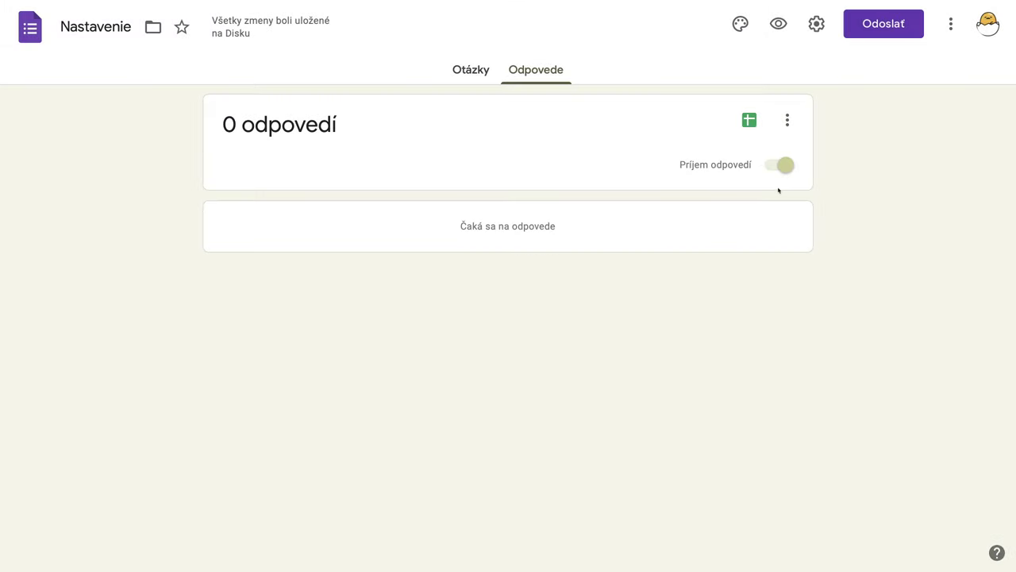
{"action": "left_click", "coordinate": [787, 120]}
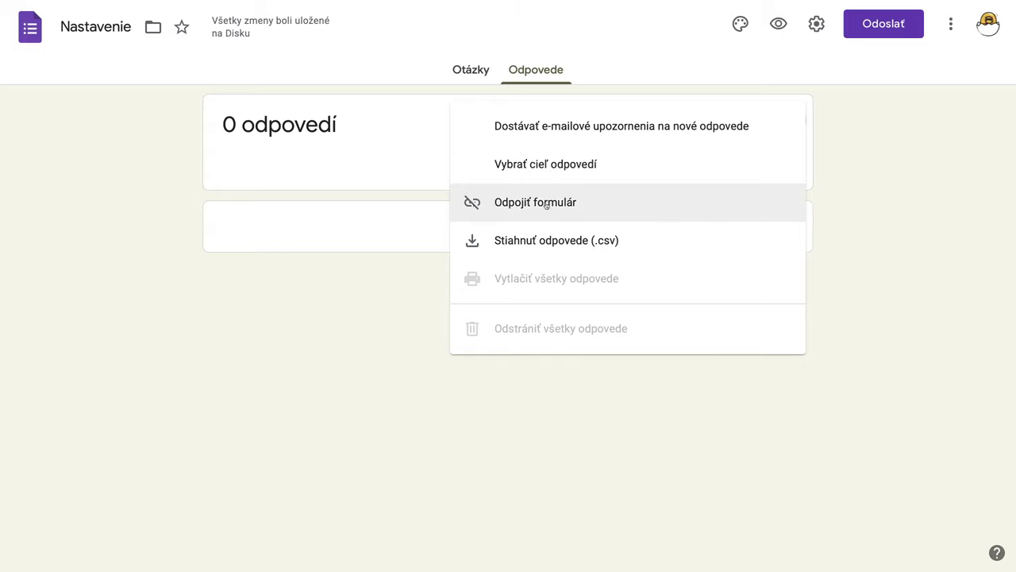
Step: Unlink the form with Odpojiť formulár, confirm ODPOJIŤ, and switch to the Nastavenie (odpovede) tab
{"action": "left_click", "coordinate": [546, 203]}
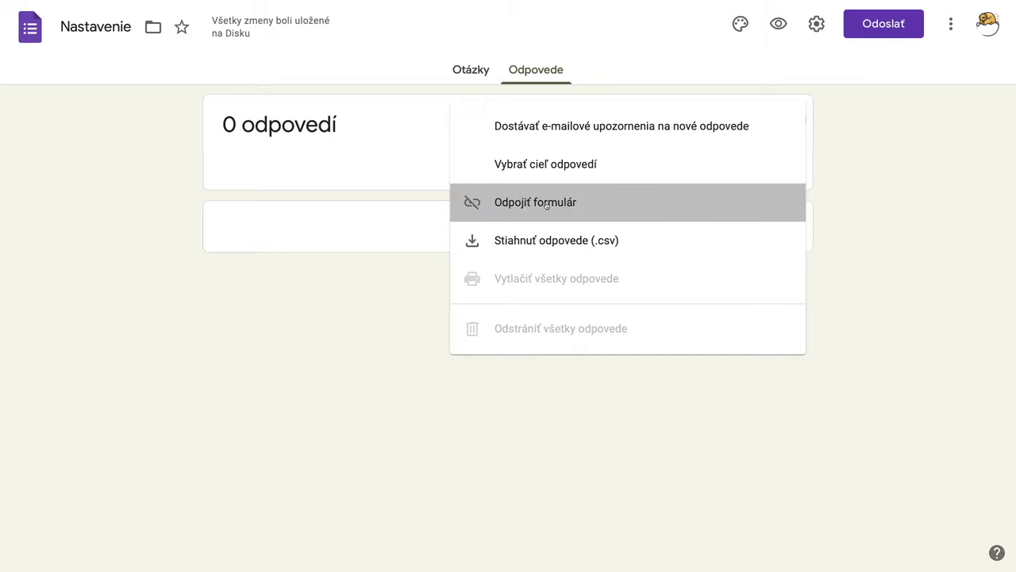
{"action": "left_click", "coordinate": [617, 246]}
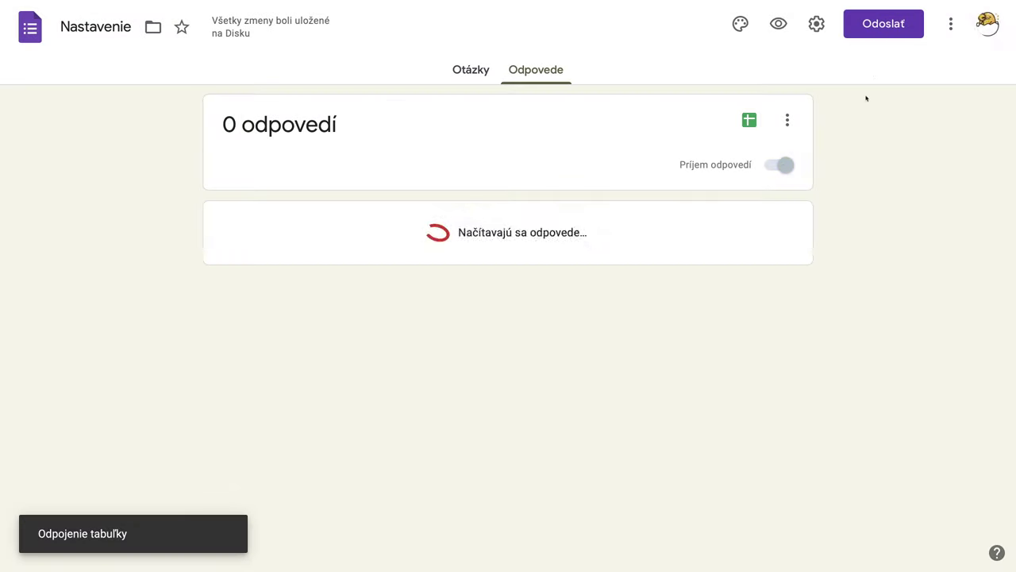
{"action": "mouse_move", "coordinate": [810, 4]}
{"action": "left_click", "coordinate": [773, 48]}
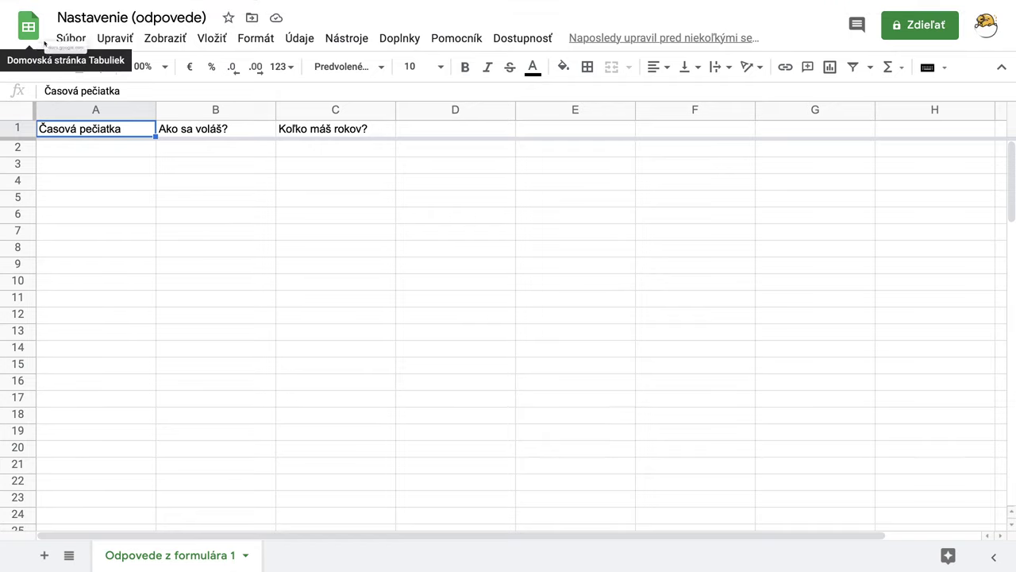
Step: Move Nastavenie (odpovede) to the trash via Súbor > Presunúť do koša and go to Sheets home
{"action": "left_click", "coordinate": [71, 40]}
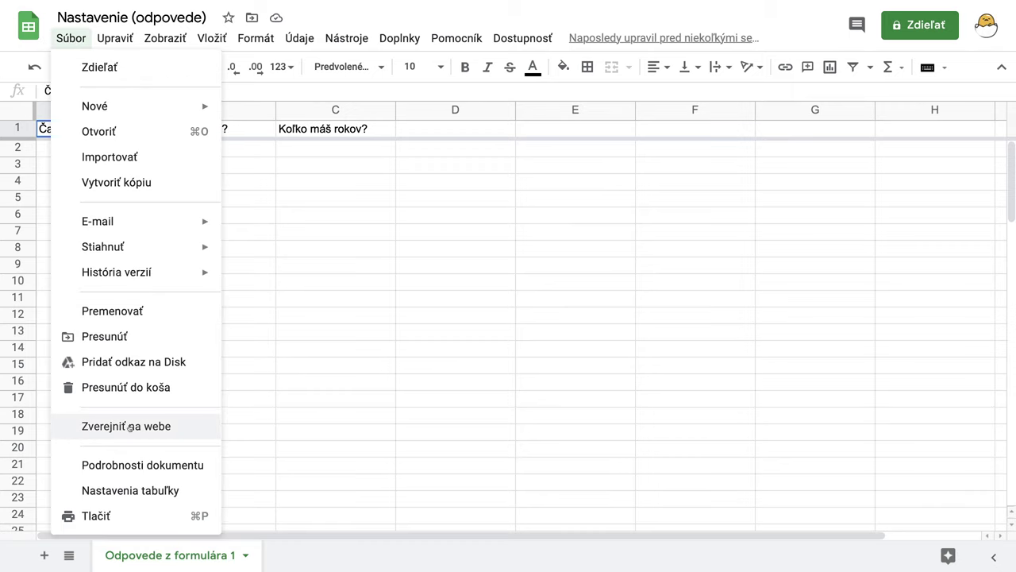
{"action": "left_click", "coordinate": [136, 388]}
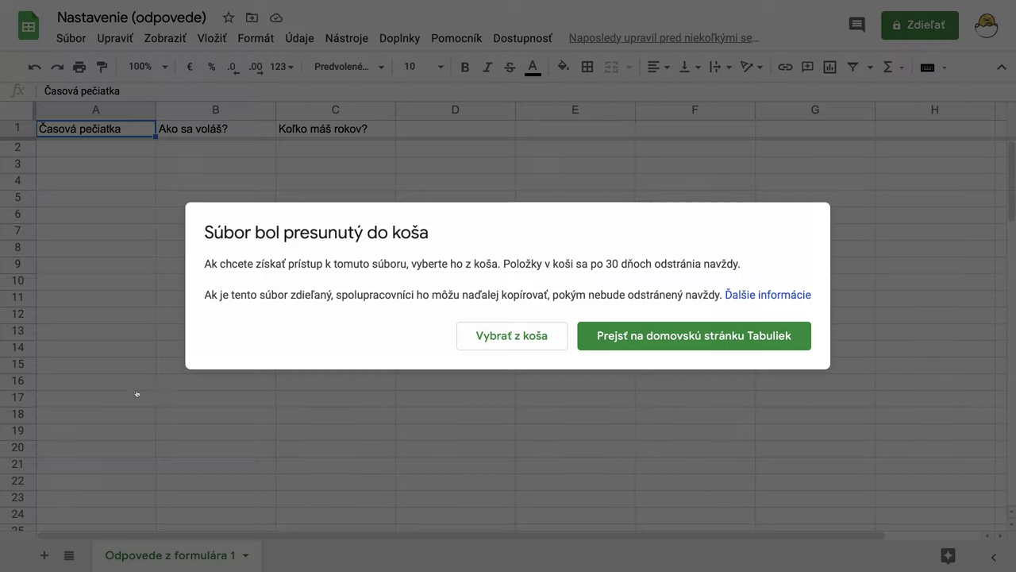
{"action": "left_click", "coordinate": [663, 337]}
{"action": "mouse_move", "coordinate": [643, 3]}
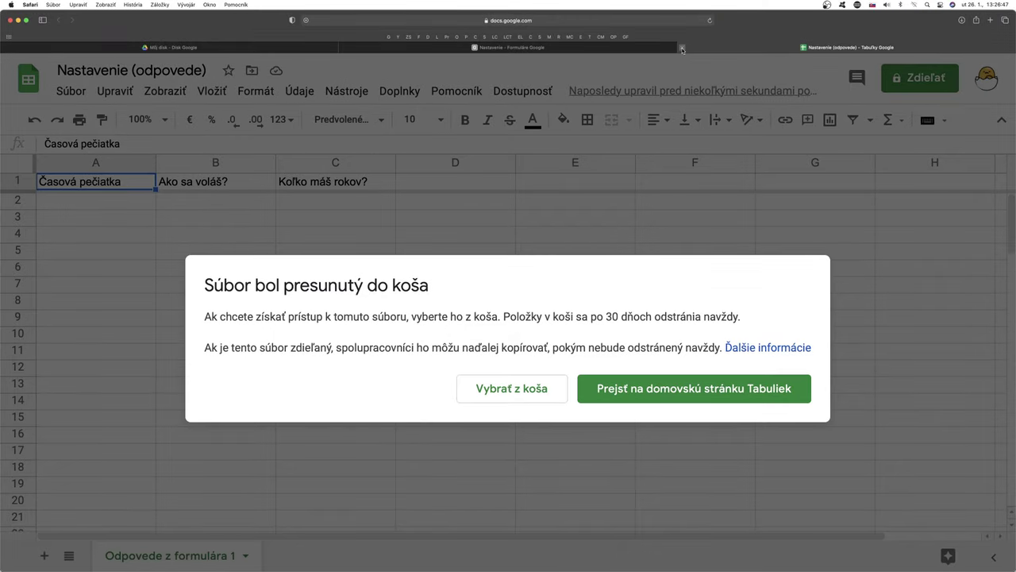
Step: Close the Sheets tab and create a new linked response spreadsheet with Vytvoriť novú tabuľku
{"action": "left_click", "coordinate": [681, 49]}
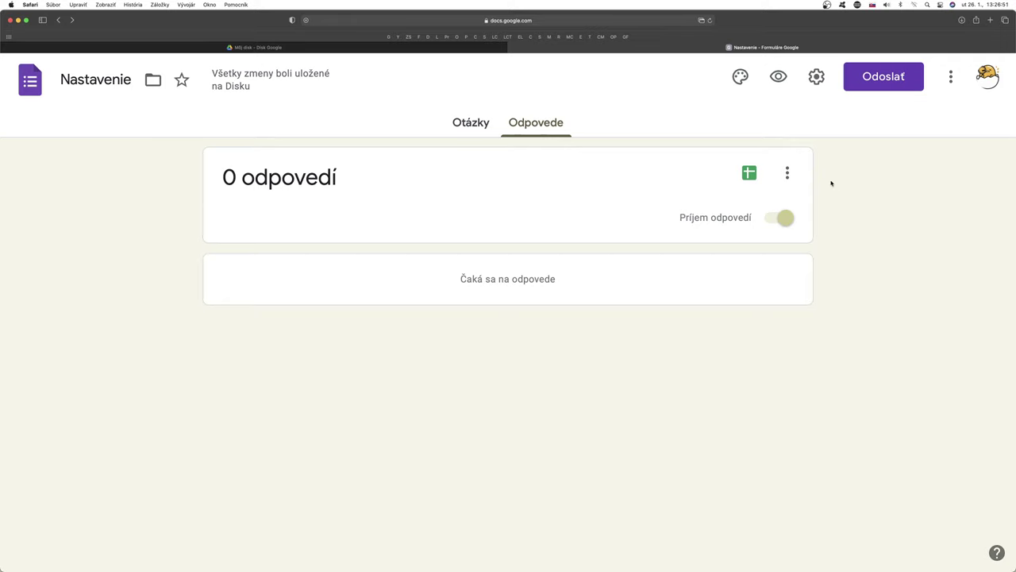
{"action": "left_click", "coordinate": [748, 176]}
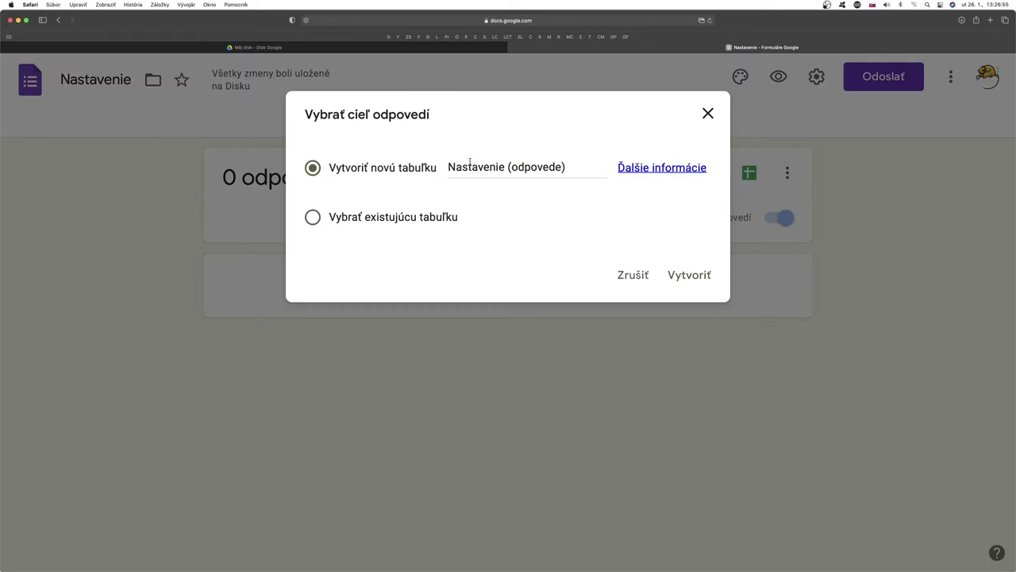
{"action": "left_click", "coordinate": [701, 277]}
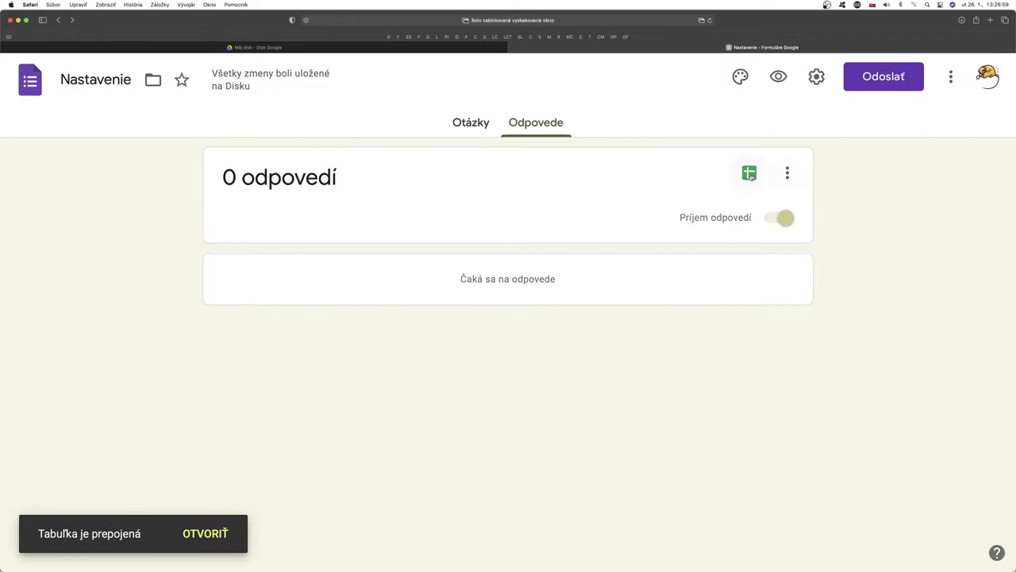
Step: Open the new linked spreadsheet, then enable Dostávať e-mailové upozornenia na nové odpovede
{"action": "left_click", "coordinate": [750, 176]}
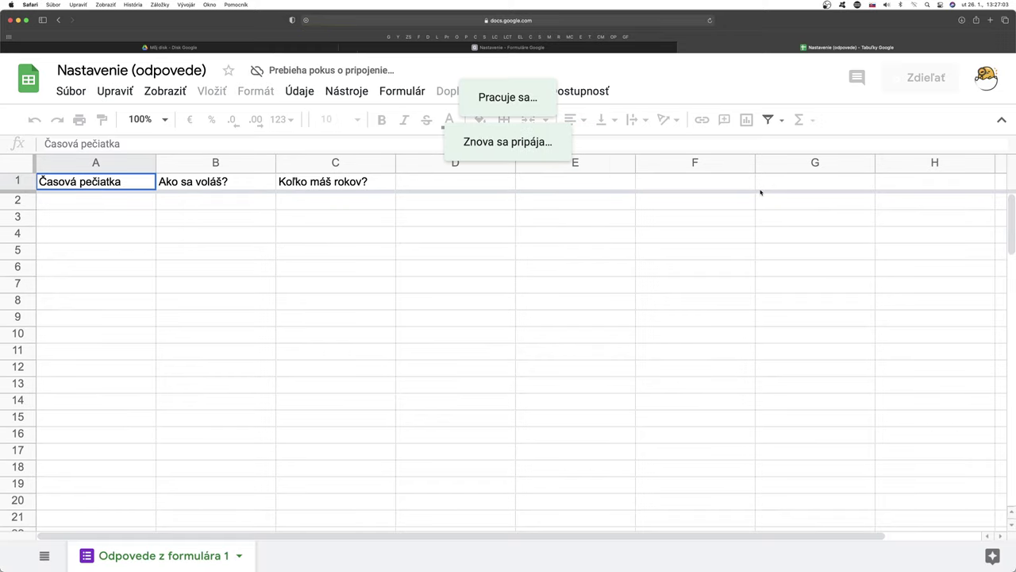
{"action": "left_click", "coordinate": [527, 47]}
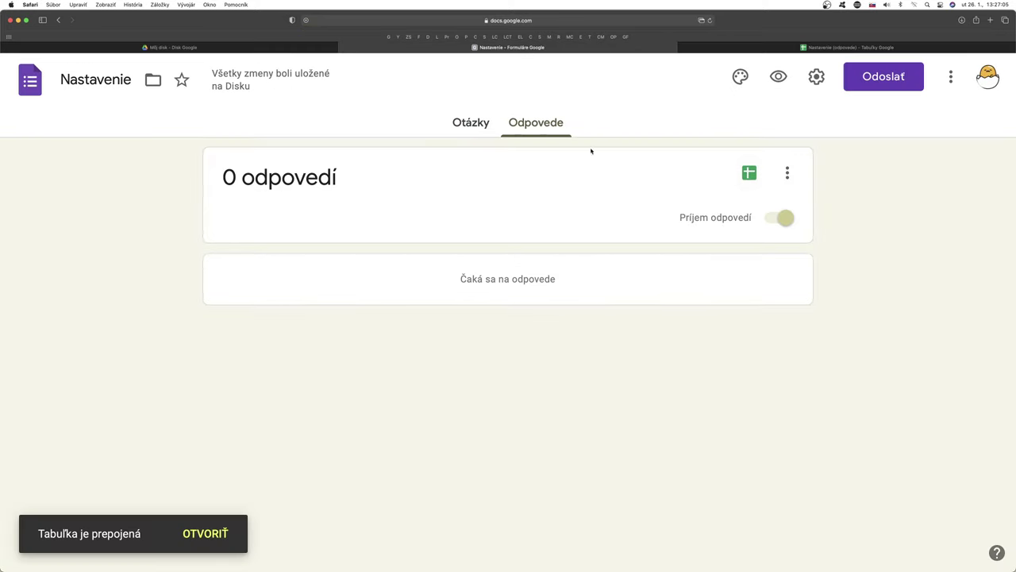
{"action": "left_click", "coordinate": [786, 175]}
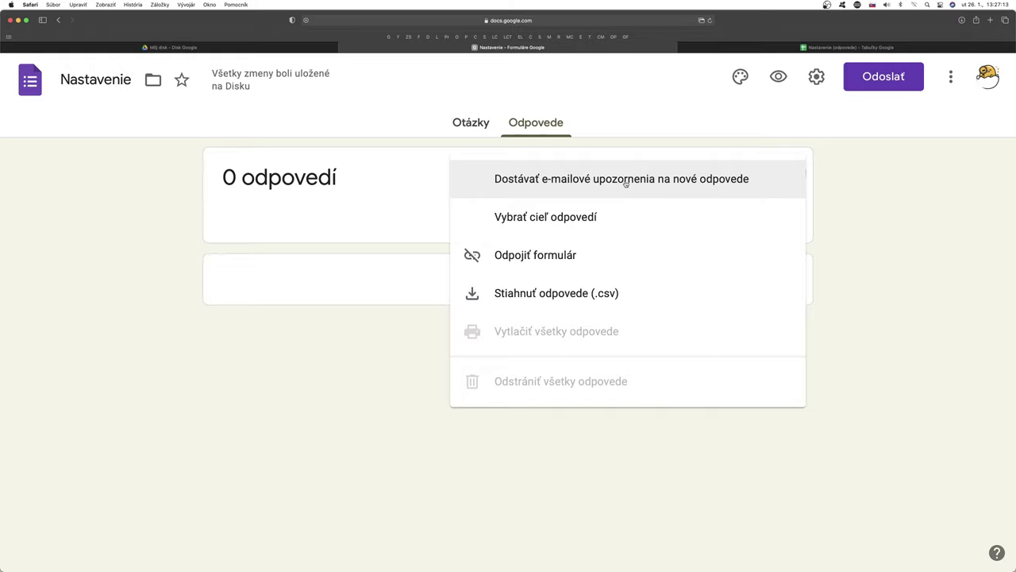
{"action": "left_click", "coordinate": [626, 181]}
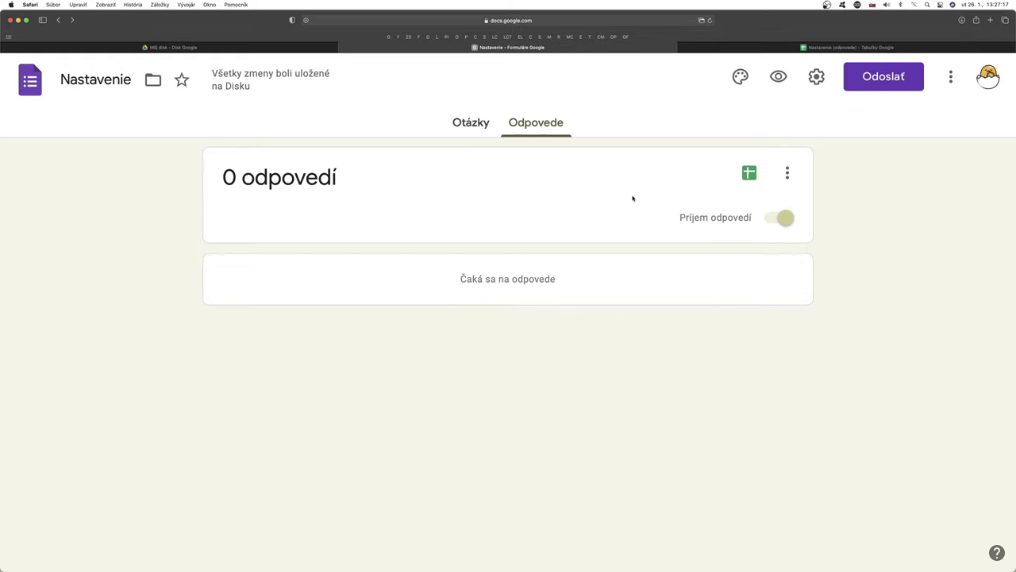
{"action": "left_click", "coordinate": [778, 76]}
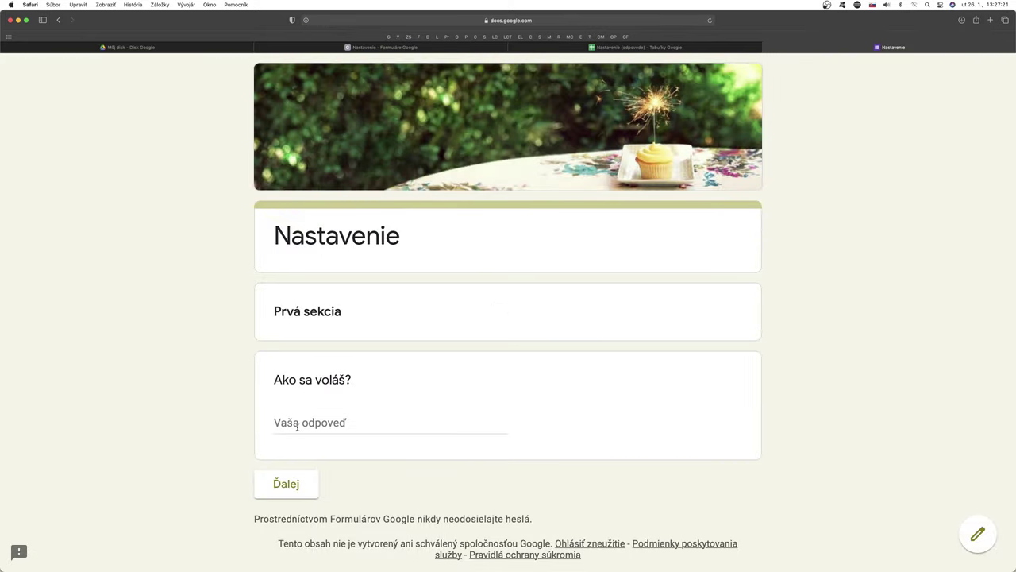
Step: Submit a test response with a name and age 55, then return to the Môj disk tab
{"action": "left_click", "coordinate": [299, 426]}
{"action": "type", "text": "uraj"}
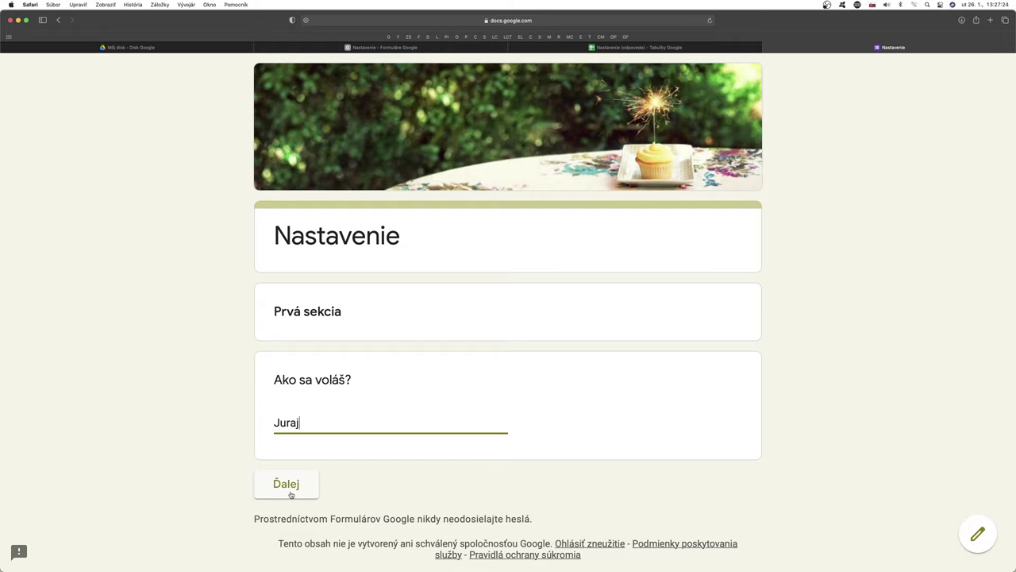
{"action": "left_click", "coordinate": [289, 487]}
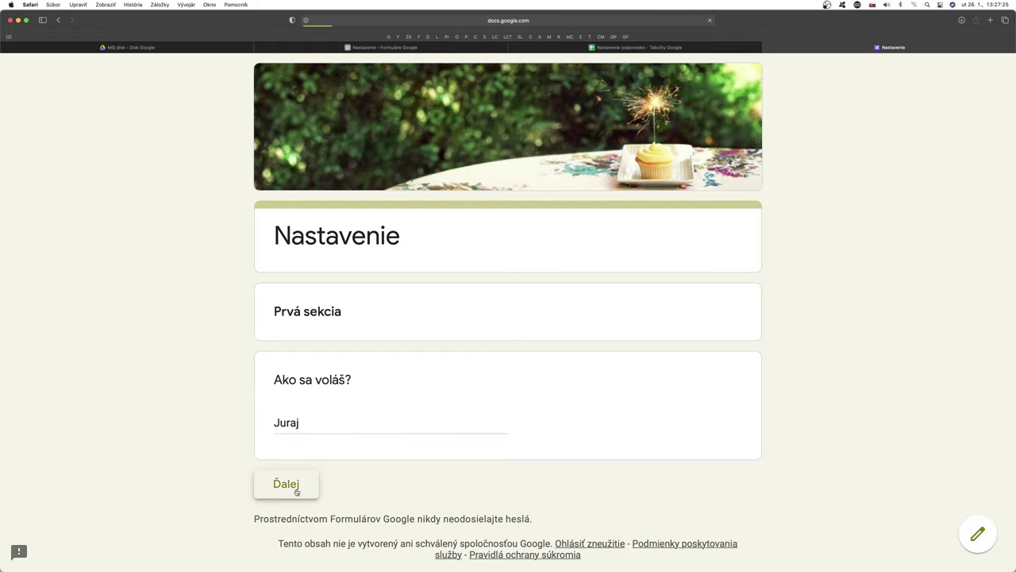
{"action": "left_click", "coordinate": [313, 395]}
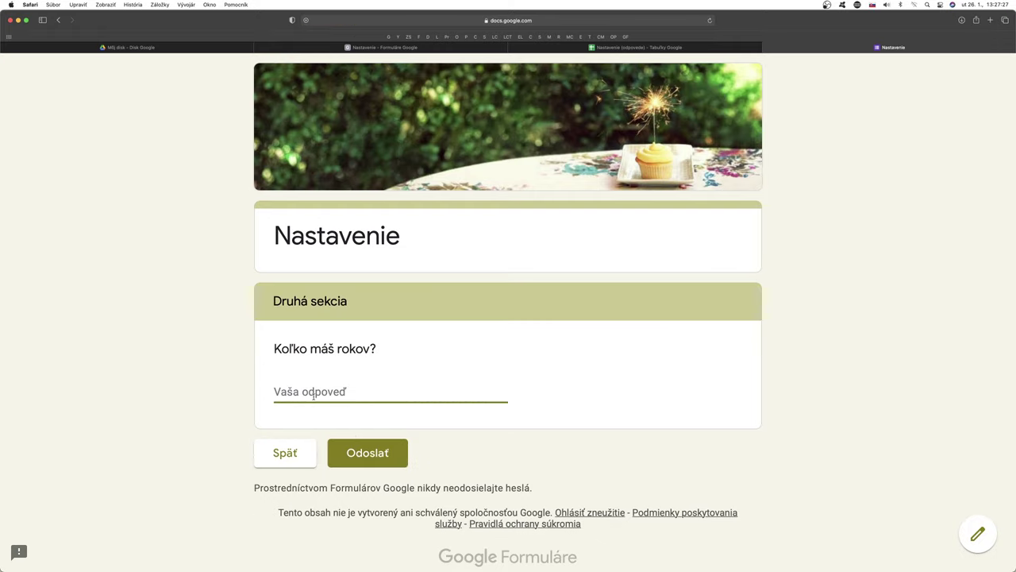
{"action": "type", "text": "55"}
{"action": "left_click", "coordinate": [373, 455]}
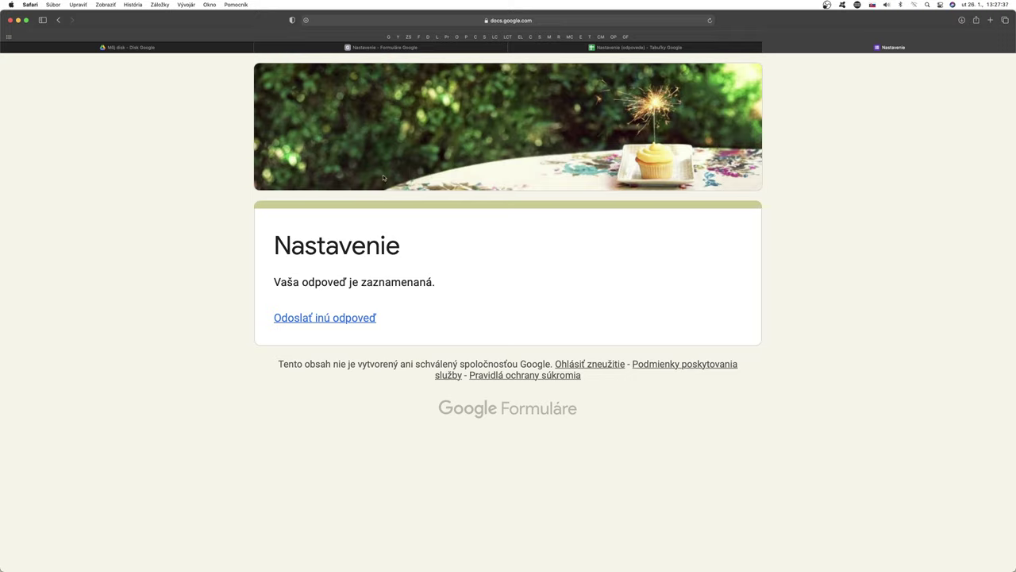
{"action": "left_click", "coordinate": [201, 49]}
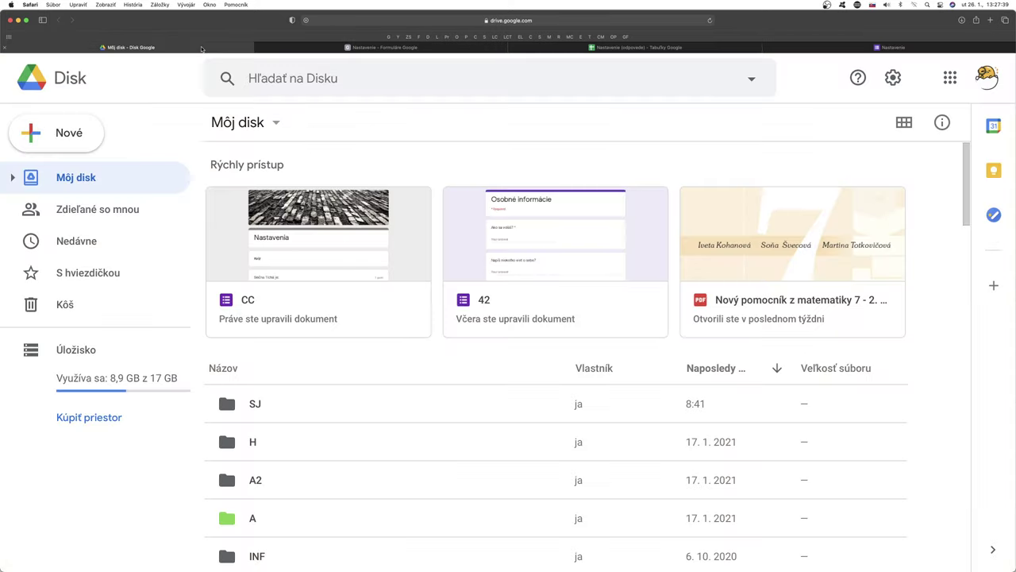
Step: Open Gmail from the Google apps grid, close the Nastavenie preview, and return to the 1-response form
{"action": "left_click", "coordinate": [958, 84]}
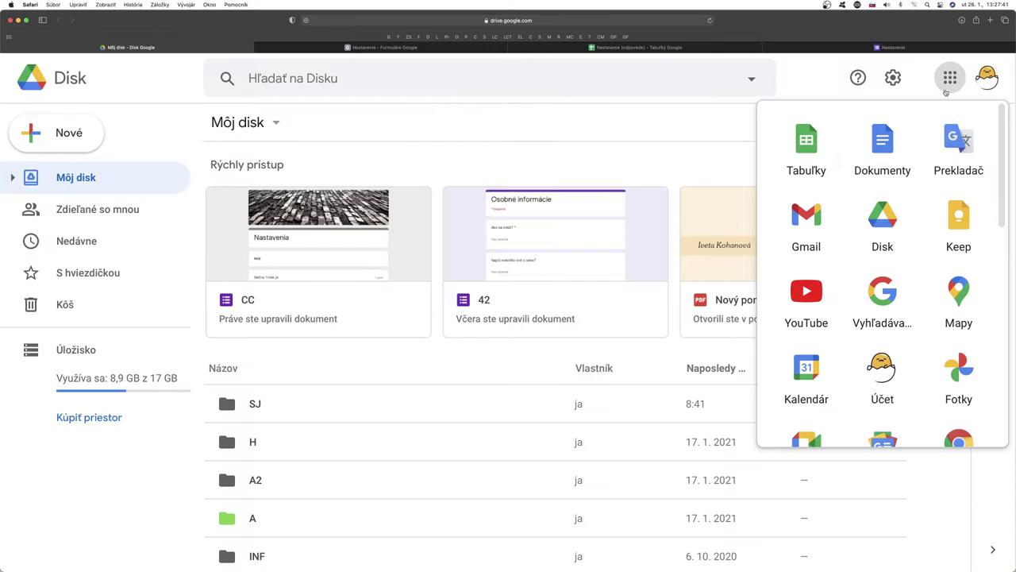
{"action": "left_click", "coordinate": [807, 224]}
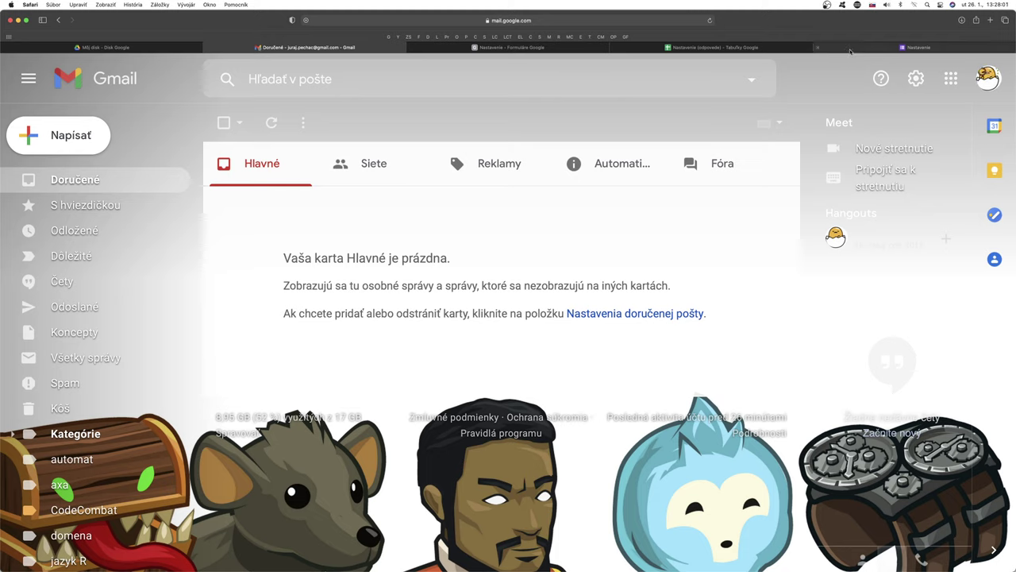
{"action": "mouse_move", "coordinate": [850, 52]}
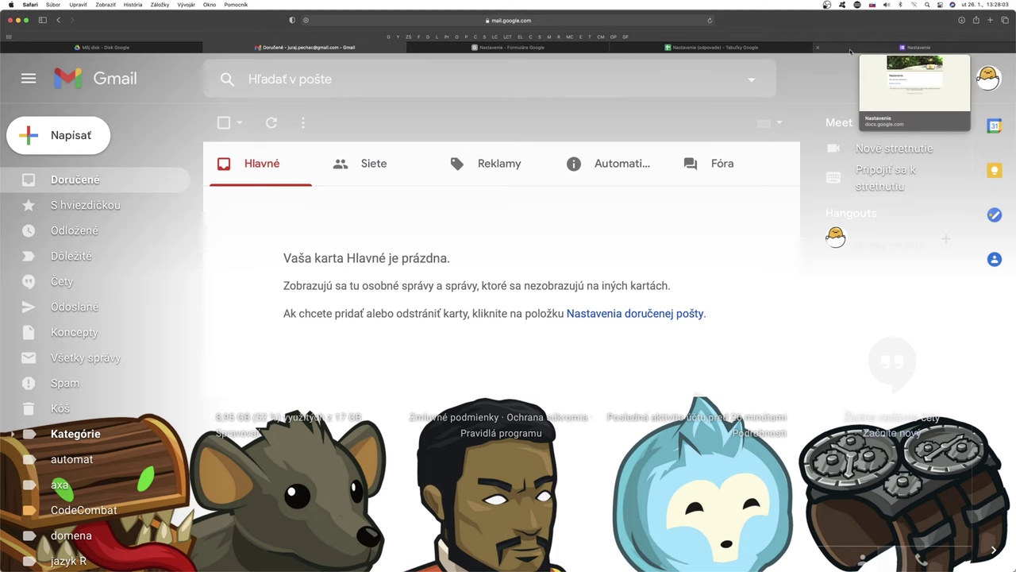
{"action": "left_click", "coordinate": [818, 47]}
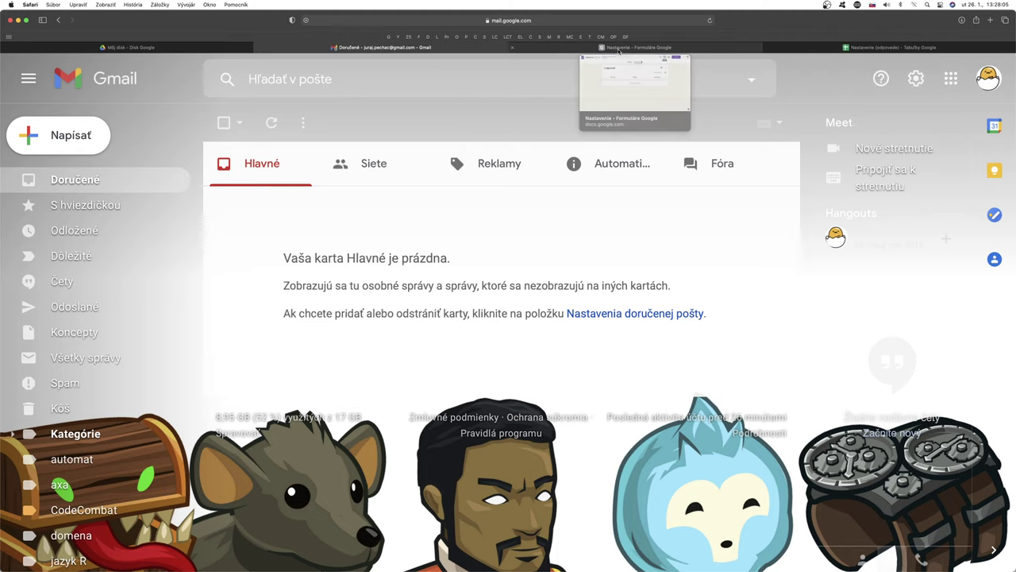
{"action": "left_click", "coordinate": [627, 48]}
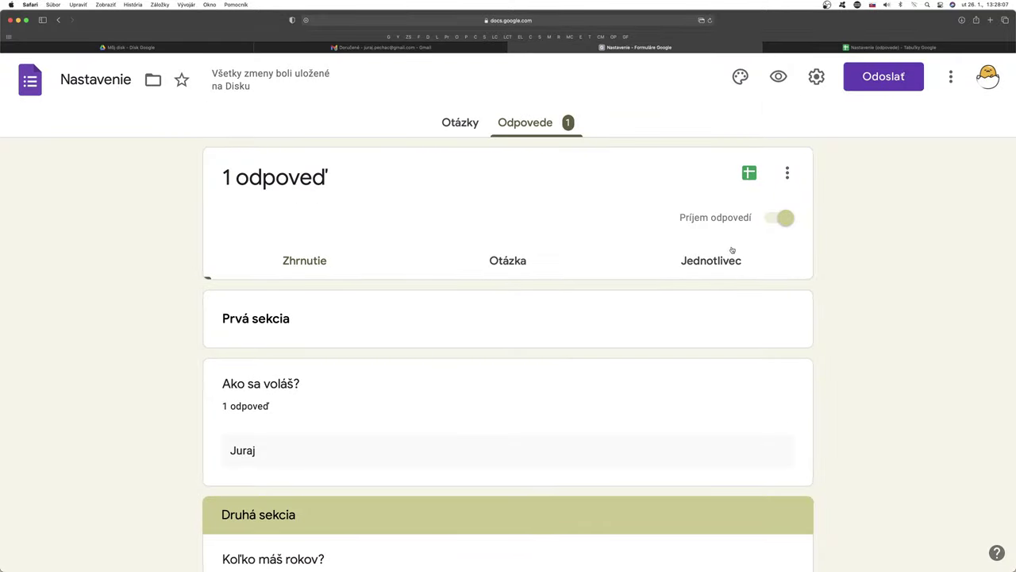
{"action": "left_click", "coordinate": [784, 177]}
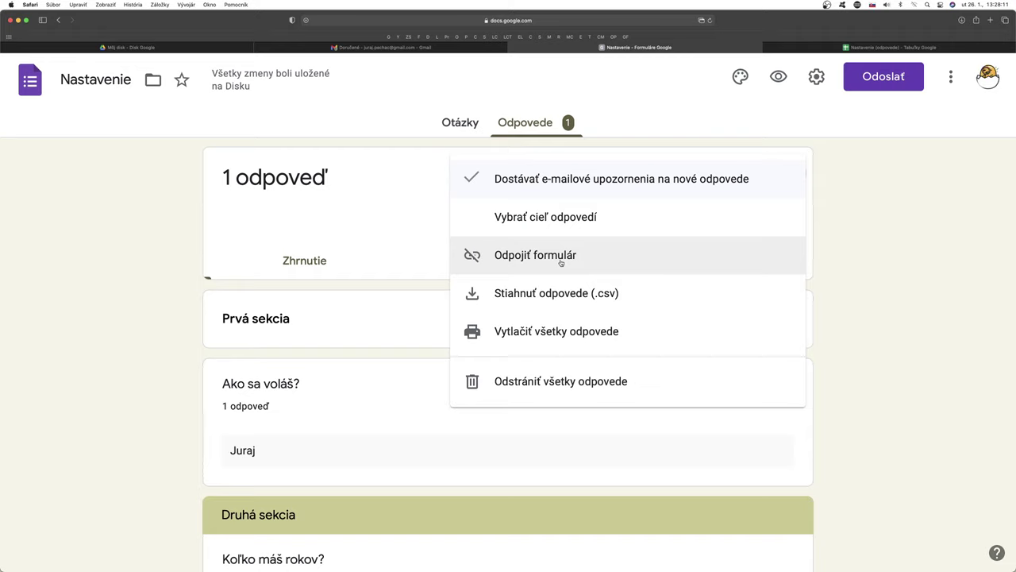
{"action": "left_click", "coordinate": [578, 220]}
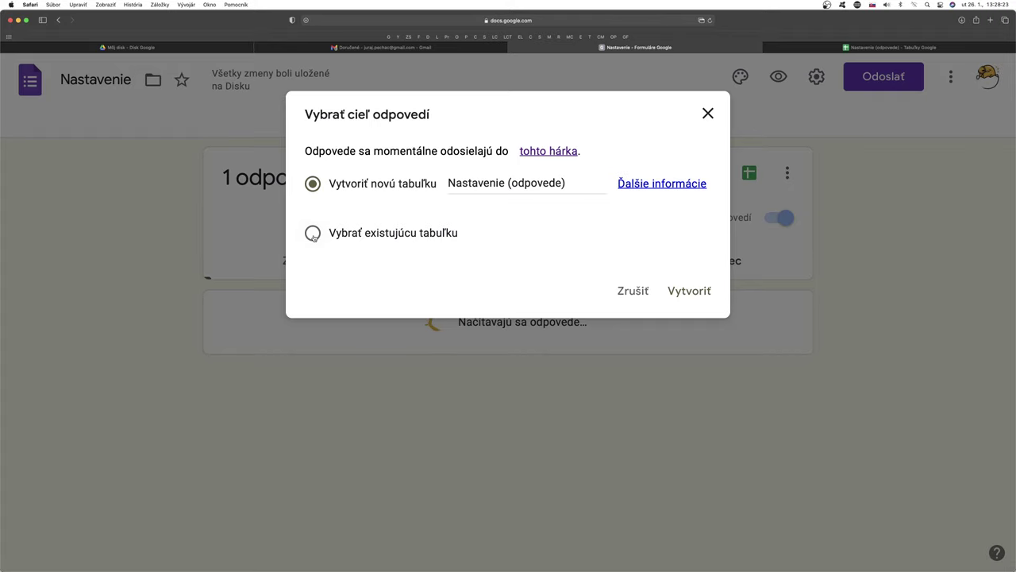
{"action": "left_click", "coordinate": [707, 113]}
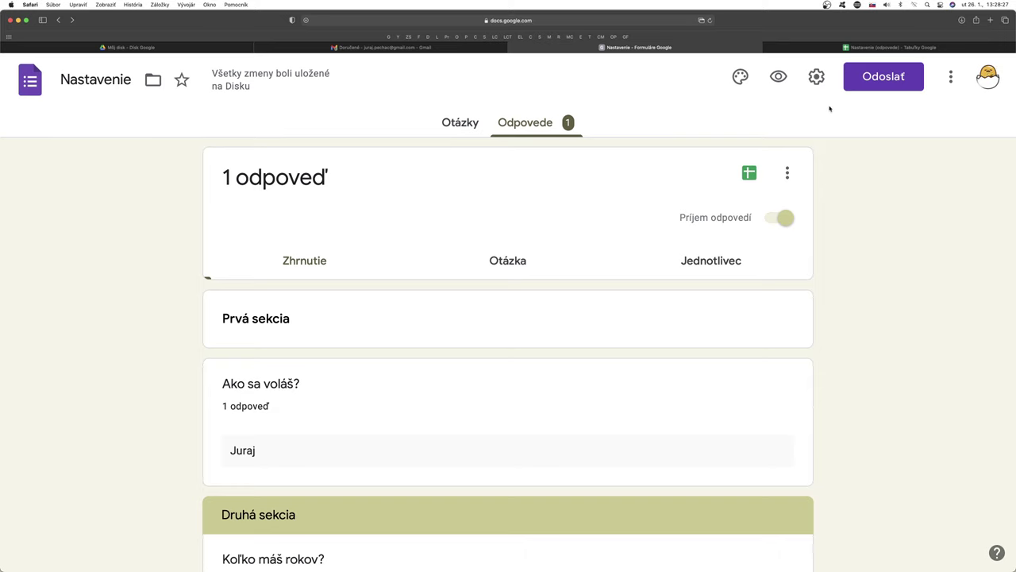
Step: Turn on Zhromažďovať e-mailové adresy in the form settings, save, and return to the Otázky editor
{"action": "left_click", "coordinate": [816, 76]}
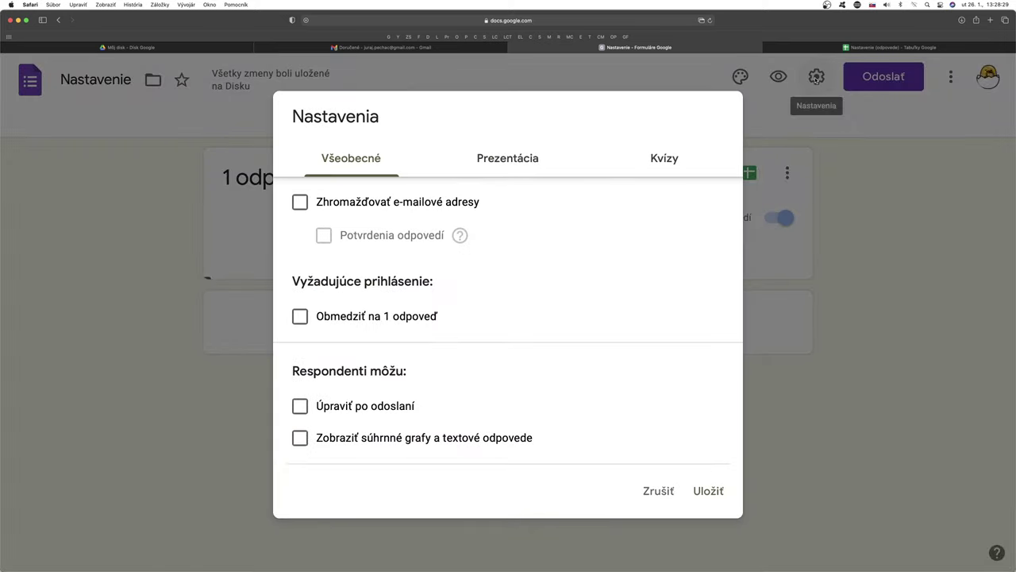
{"action": "left_click", "coordinate": [300, 203]}
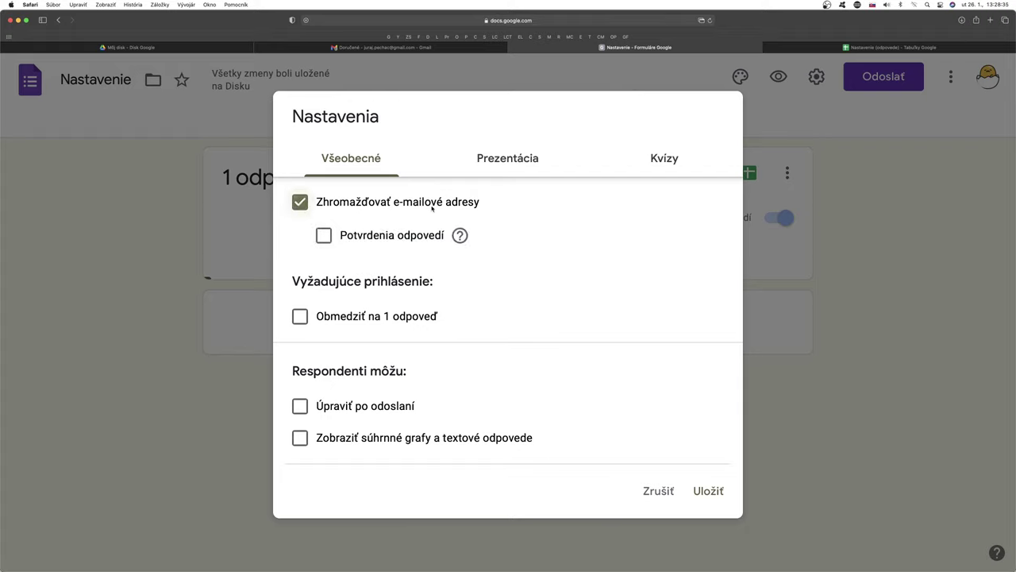
{"action": "left_click", "coordinate": [707, 492]}
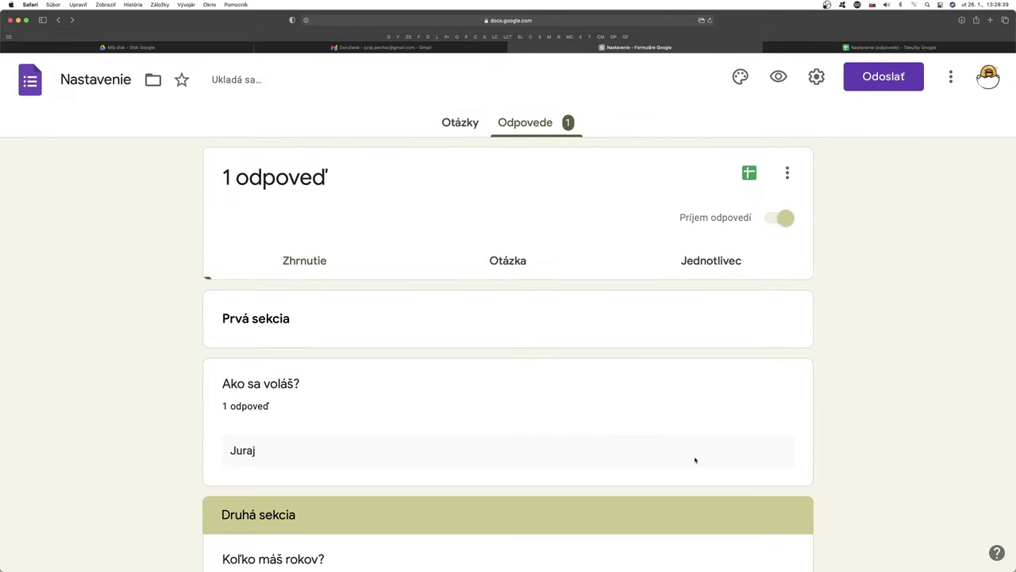
{"action": "scroll", "coordinate": [694, 459], "scroll_direction": "down", "scroll_amount": 3}
{"action": "scroll", "coordinate": [694, 460], "scroll_direction": "up", "scroll_amount": 3}
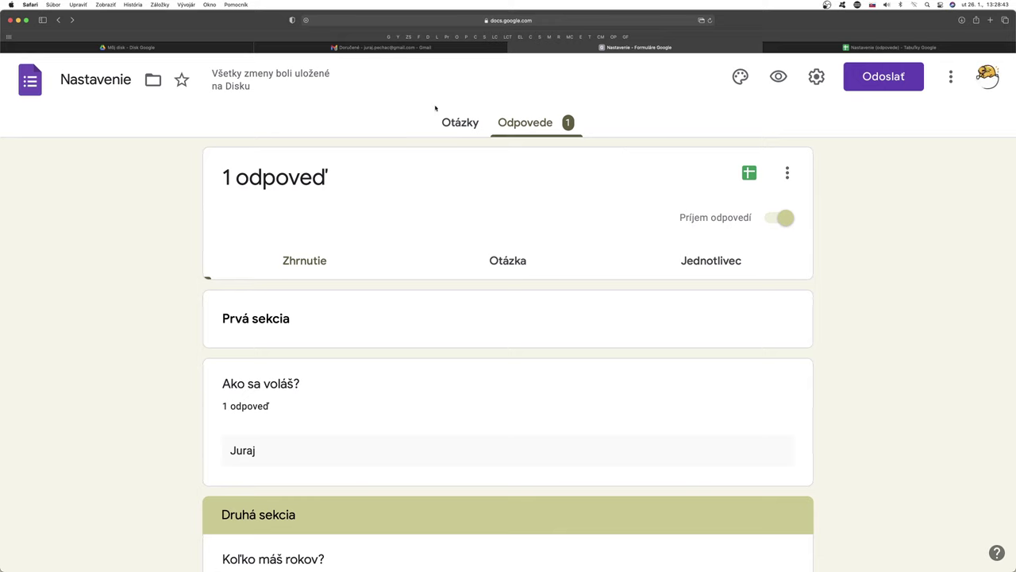
{"action": "left_click", "coordinate": [457, 123]}
Step: Scroll to view the new required E-mailová adresa field, then go to the Gmail tab
{"action": "scroll", "coordinate": [574, 363], "scroll_direction": "down", "scroll_amount": 3}
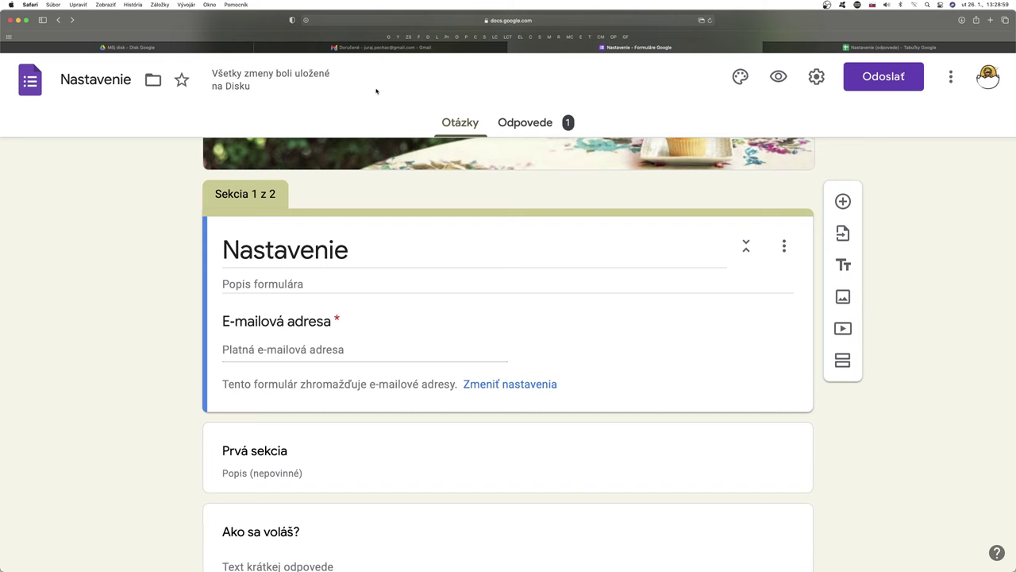
{"action": "left_click", "coordinate": [381, 47]}
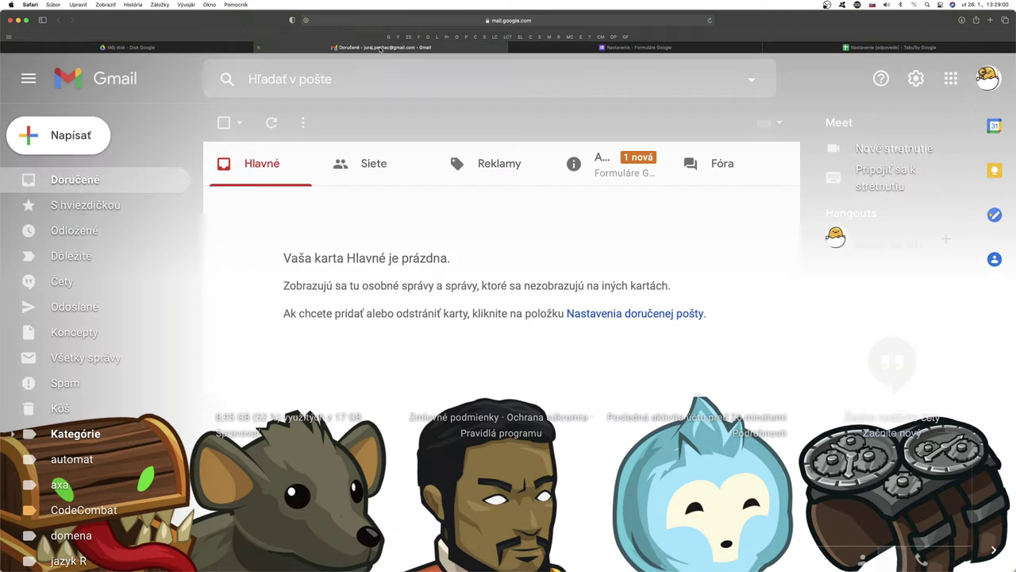
Step: Read the Formuláre Google notification under Aktualizácie, trash it, and return to the form editor
{"action": "left_click", "coordinate": [619, 176]}
{"action": "left_click", "coordinate": [536, 203]}
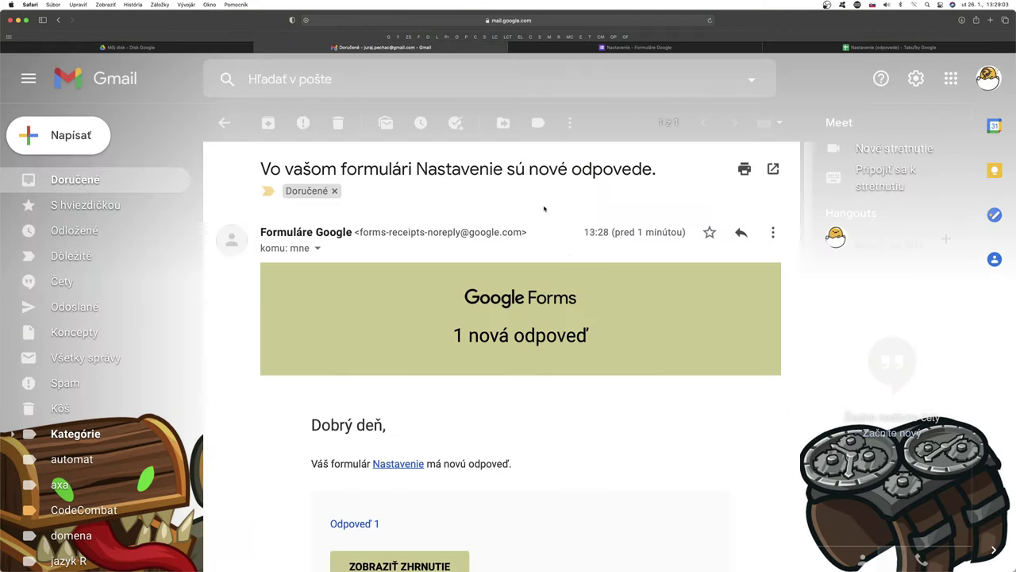
{"action": "scroll", "coordinate": [631, 357], "scroll_direction": "down", "scroll_amount": 2}
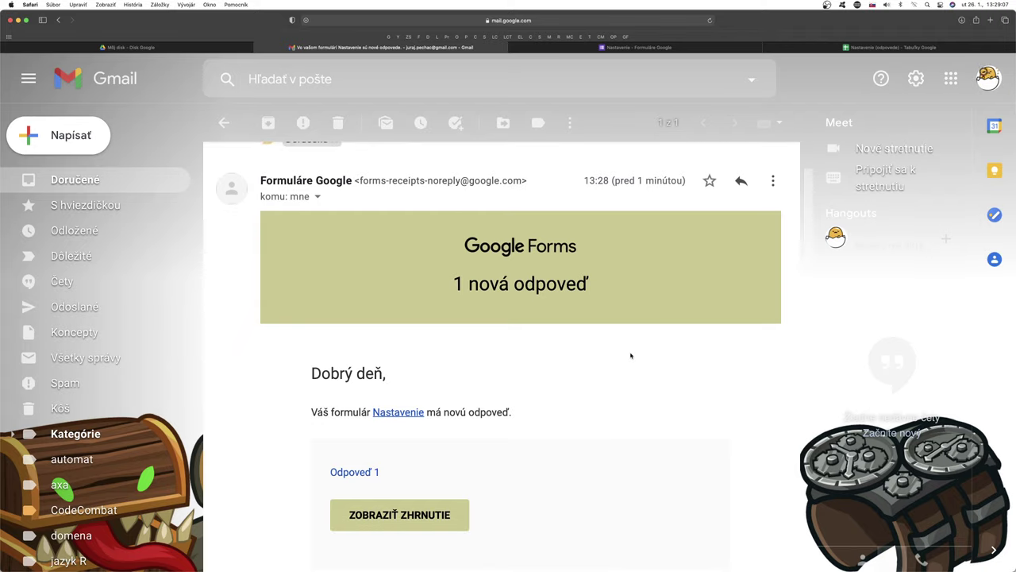
{"action": "scroll", "coordinate": [548, 412], "scroll_direction": "down", "scroll_amount": 3}
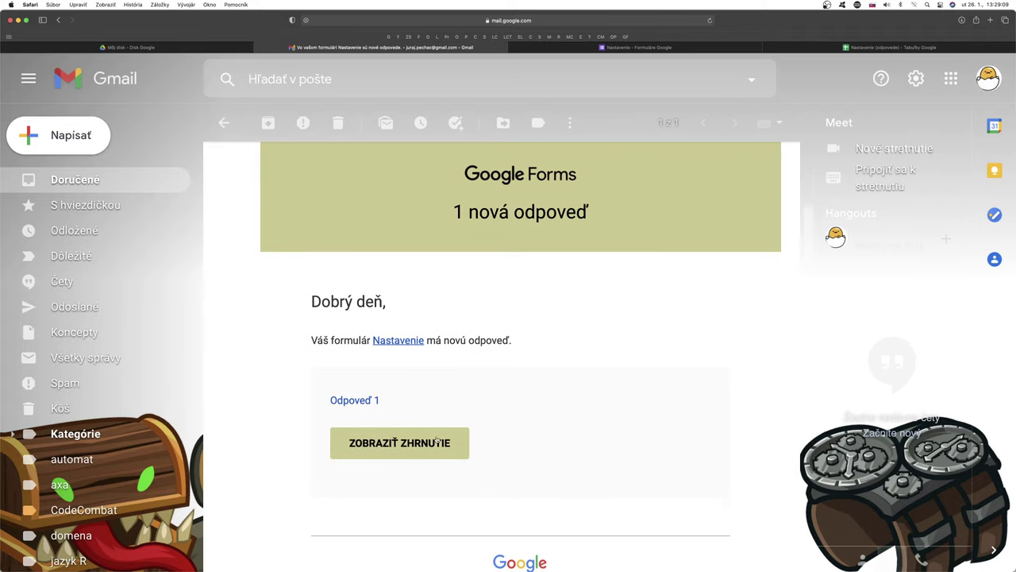
{"action": "left_click", "coordinate": [338, 122]}
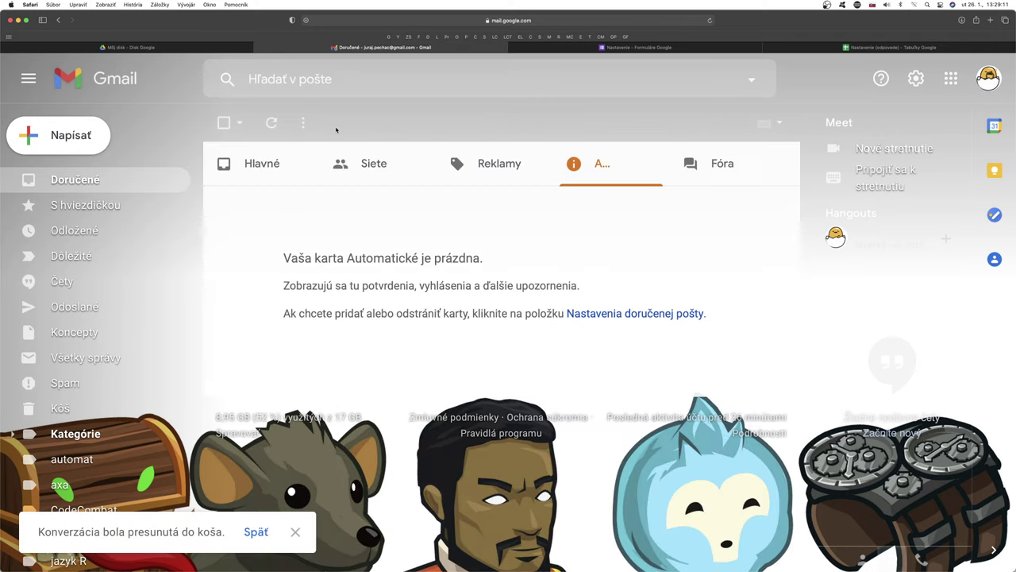
{"action": "left_click", "coordinate": [685, 49]}
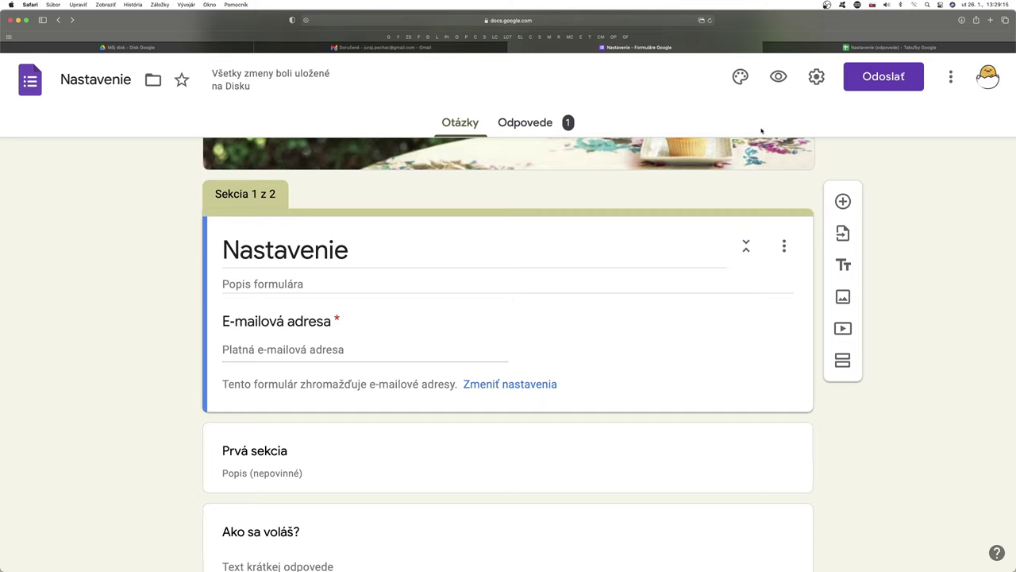
Step: Open the respondent preview and enter the test e-mail address
{"action": "left_click", "coordinate": [778, 76]}
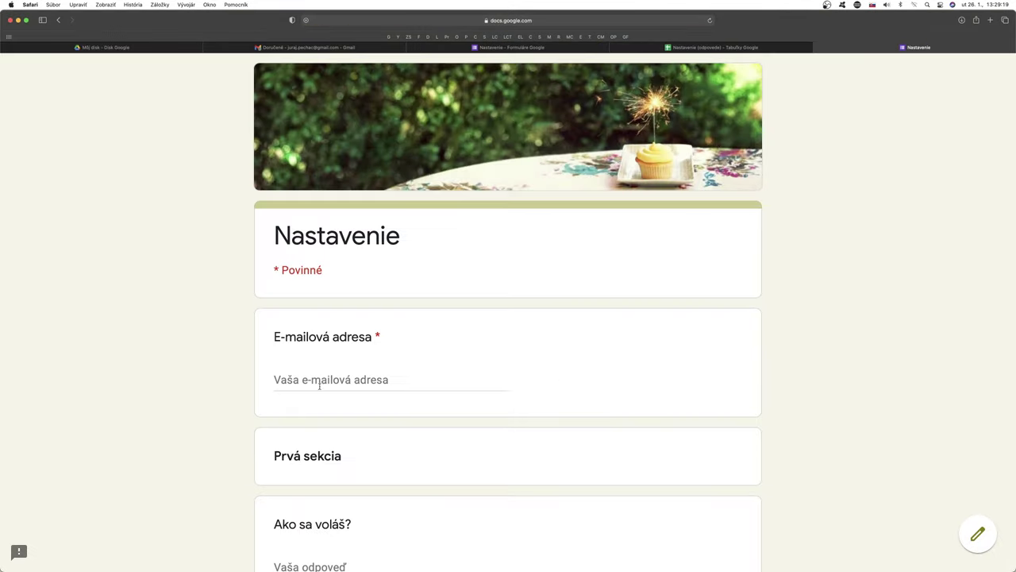
{"action": "left_click", "coordinate": [312, 381]}
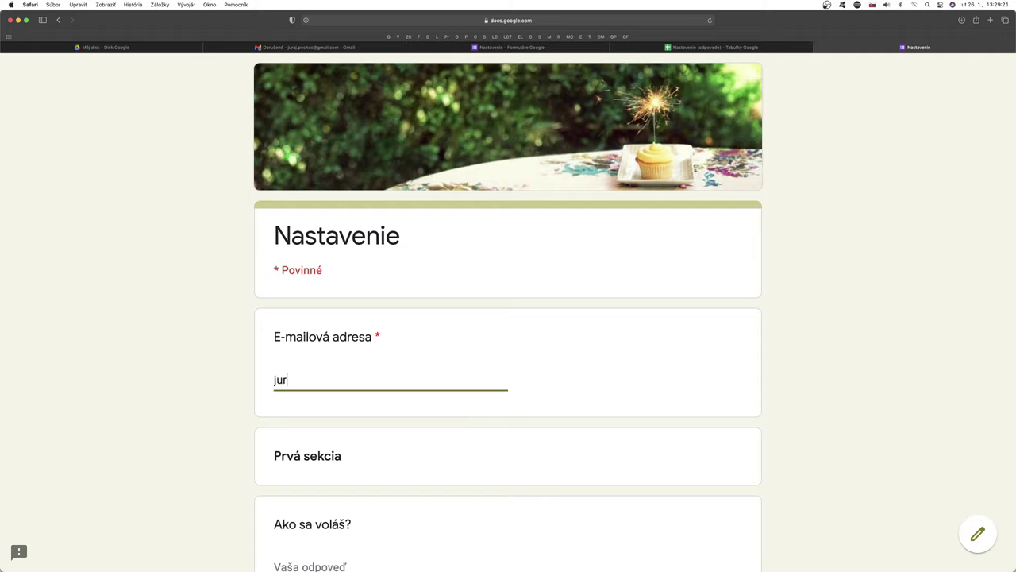
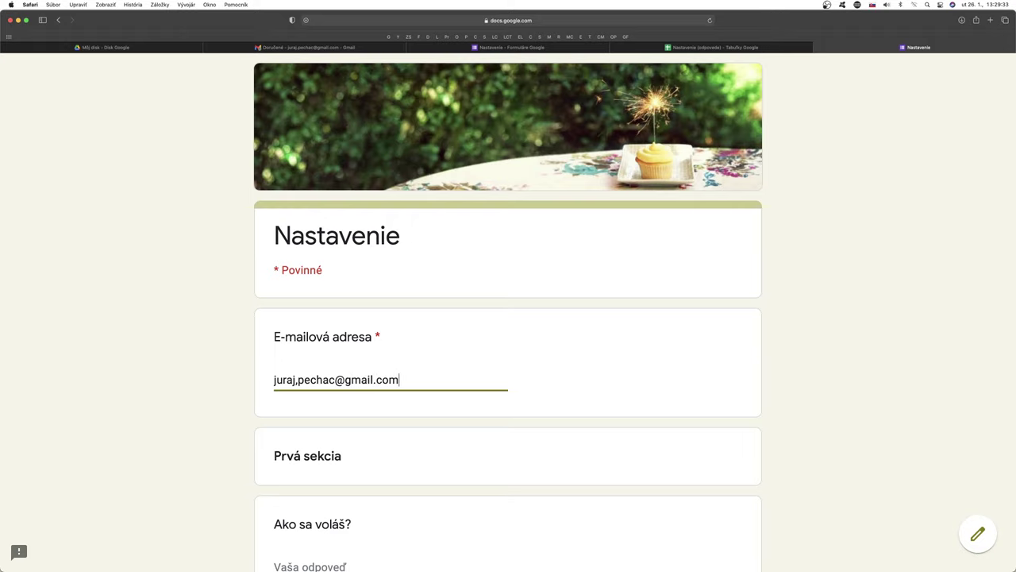
{"action": "scroll", "coordinate": [380, 450], "scroll_direction": "down", "scroll_amount": 2}
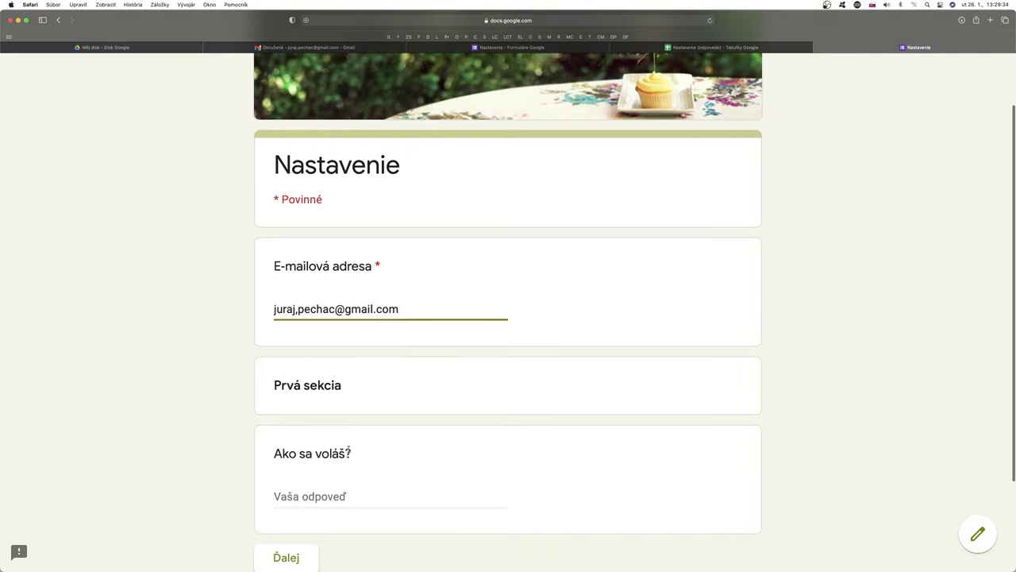
{"action": "left_click", "coordinate": [307, 494]}
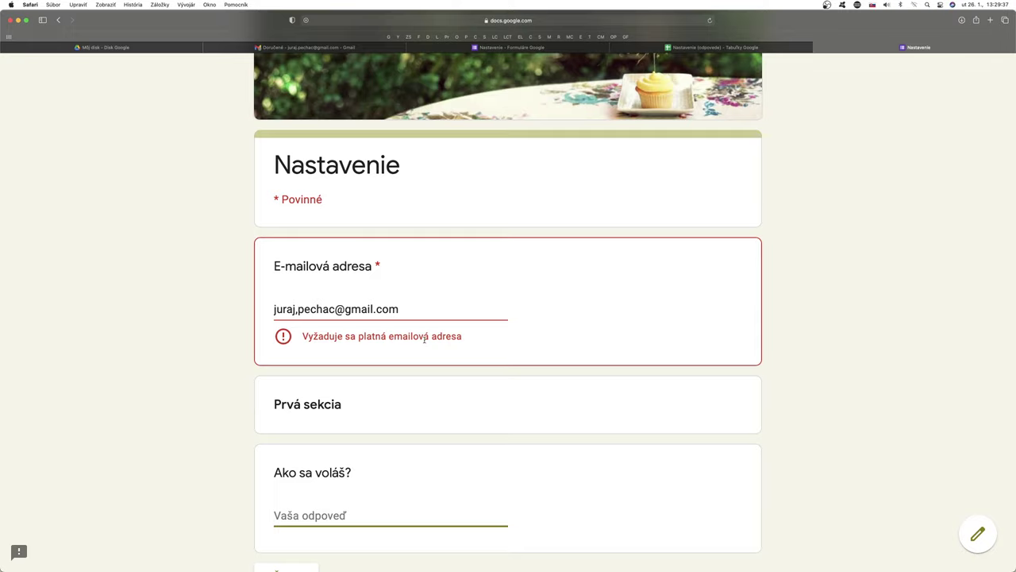
Step: Correct the e-mail address, inserting +1 just before the @ sign
{"action": "left_click", "coordinate": [297, 309]}
{"action": "key", "text": "BackSpace"}
{"action": "type", "text": "."}
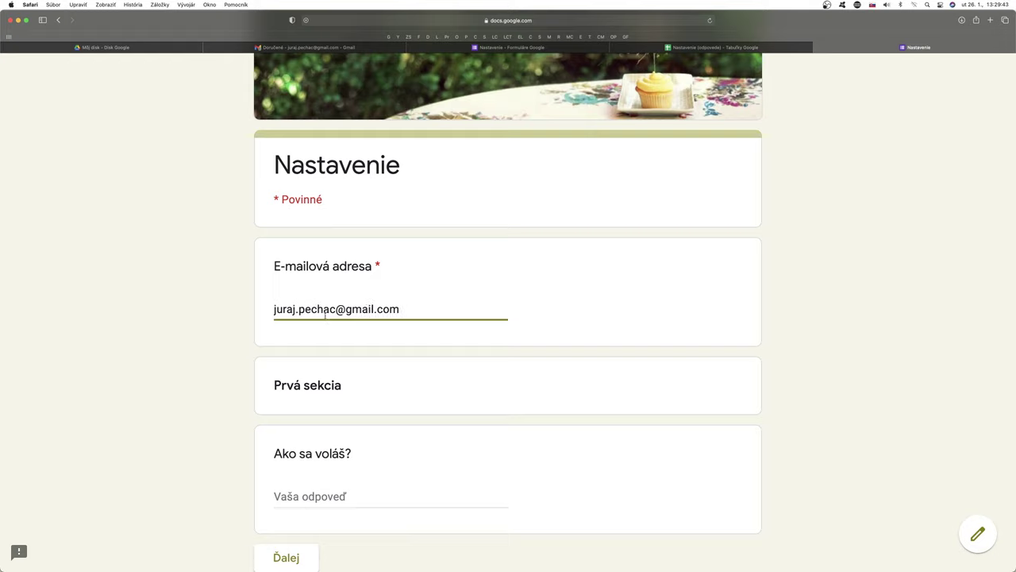
{"action": "left_click", "coordinate": [405, 308]}
{"action": "type", "text": "+1"}
{"action": "left_click", "coordinate": [326, 501]}
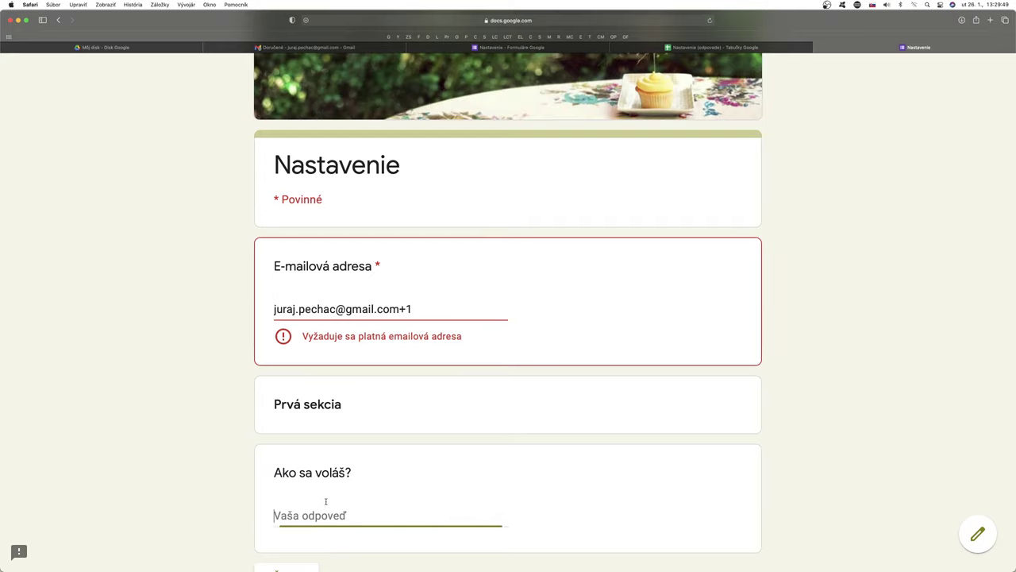
{"action": "left_click", "coordinate": [418, 310]}
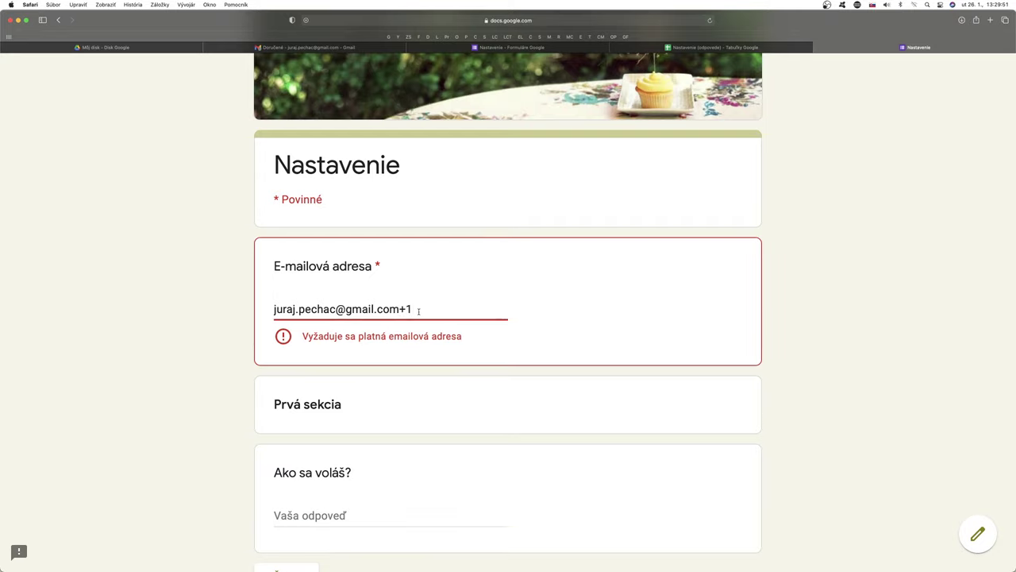
{"action": "key", "text": "BackSpace"}
{"action": "key", "text": "BackSpace"}
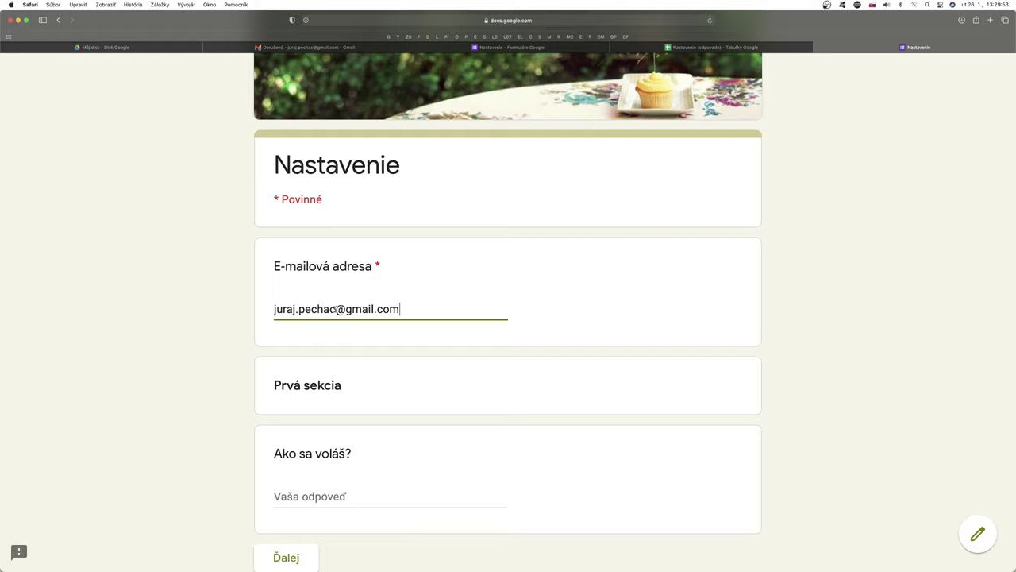
{"action": "left_click", "coordinate": [334, 309]}
{"action": "type", "text": "+1"}
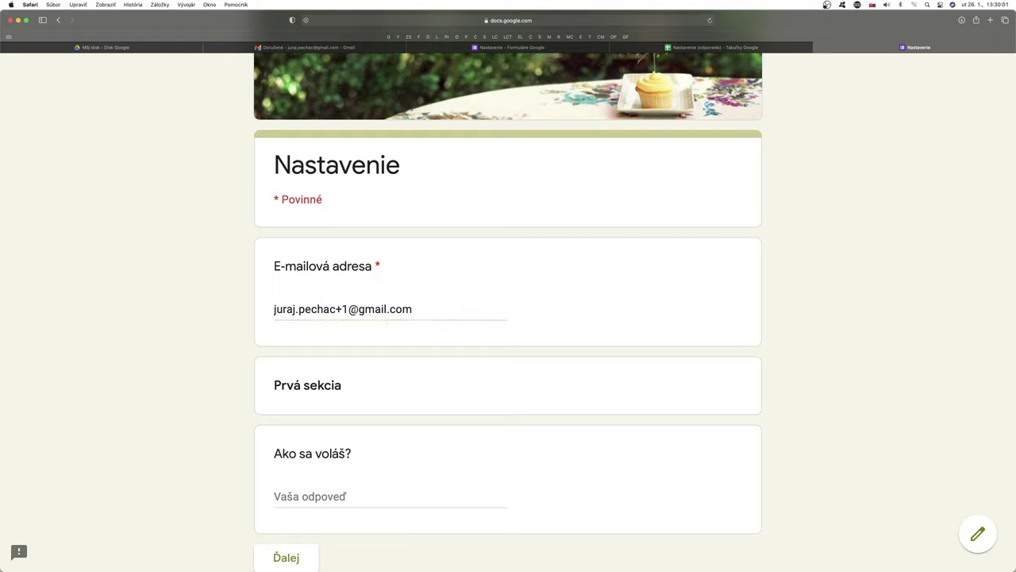
Step: Answer the name question with the respondent's full name, replacing a mistyped entry
{"action": "scroll", "coordinate": [594, 417], "scroll_direction": "down", "scroll_amount": 3}
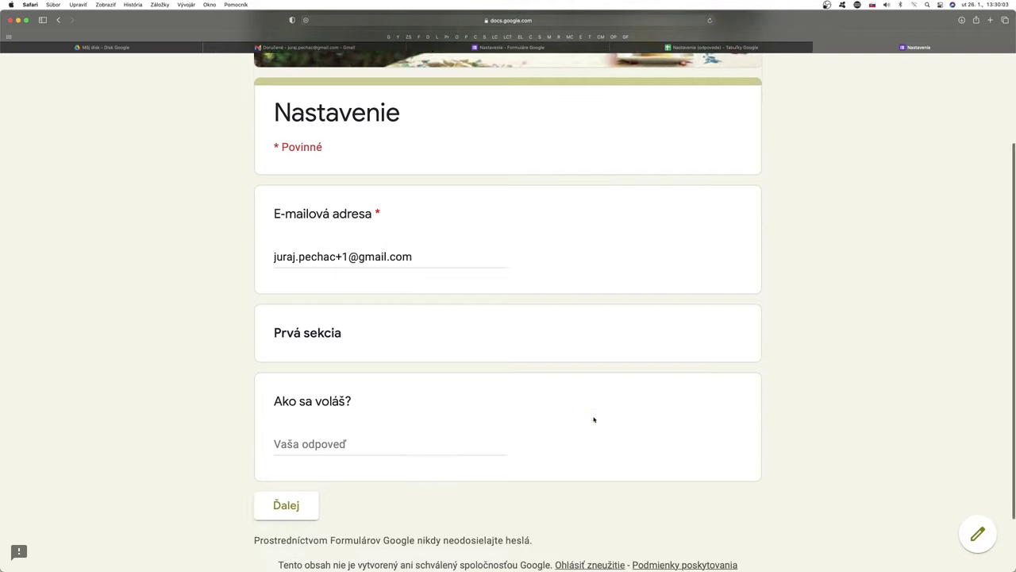
{"action": "left_click", "coordinate": [296, 373]}
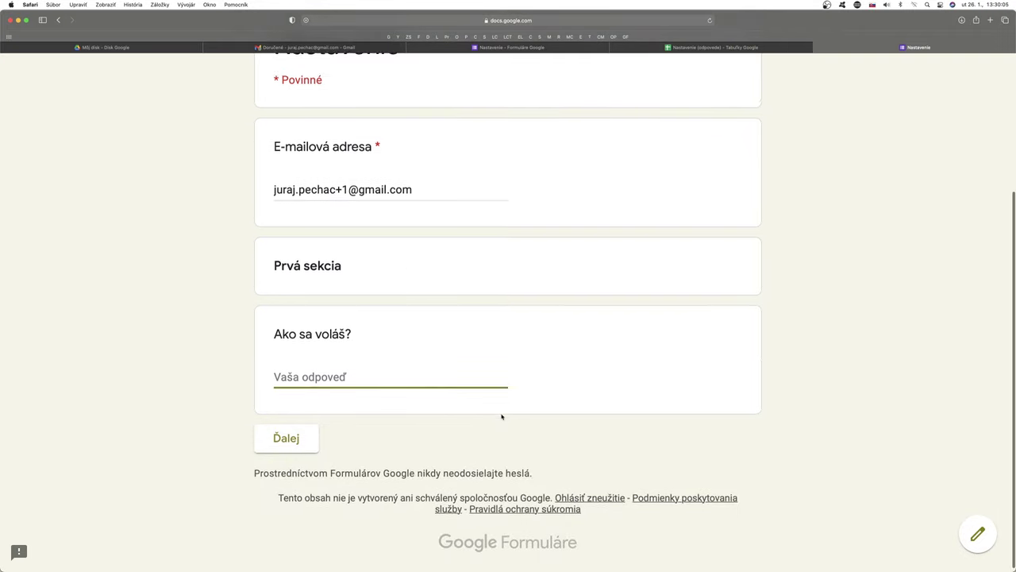
{"action": "scroll", "coordinate": [501, 415], "scroll_direction": "up", "scroll_amount": 5}
{"action": "scroll", "coordinate": [500, 417], "scroll_direction": "down", "scroll_amount": 3}
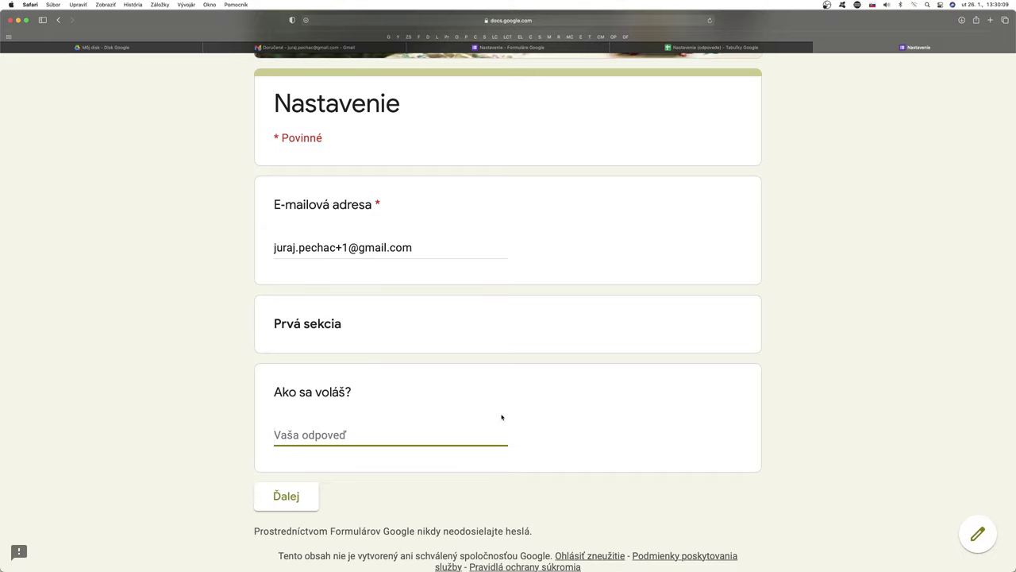
{"action": "type", "text": "Peter"}
{"action": "key", "text": "BackSpace"}
{"action": "key", "text": "BackSpace"}
{"action": "key", "text": "BackSpace"}
{"action": "key", "text": "BackSpace"}
{"action": "key", "text": "BackSpace"}
{"action": "type", "text": "Juraj"}
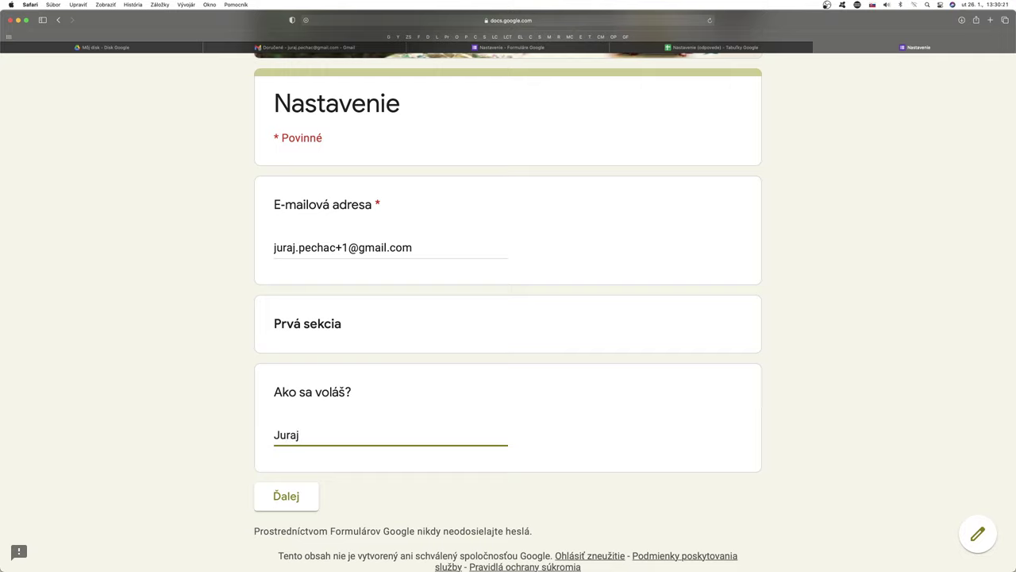
{"action": "type", "text": " Prvý"}
Step: Enter age 55 in the second section and submit the response
{"action": "left_click", "coordinate": [296, 505]}
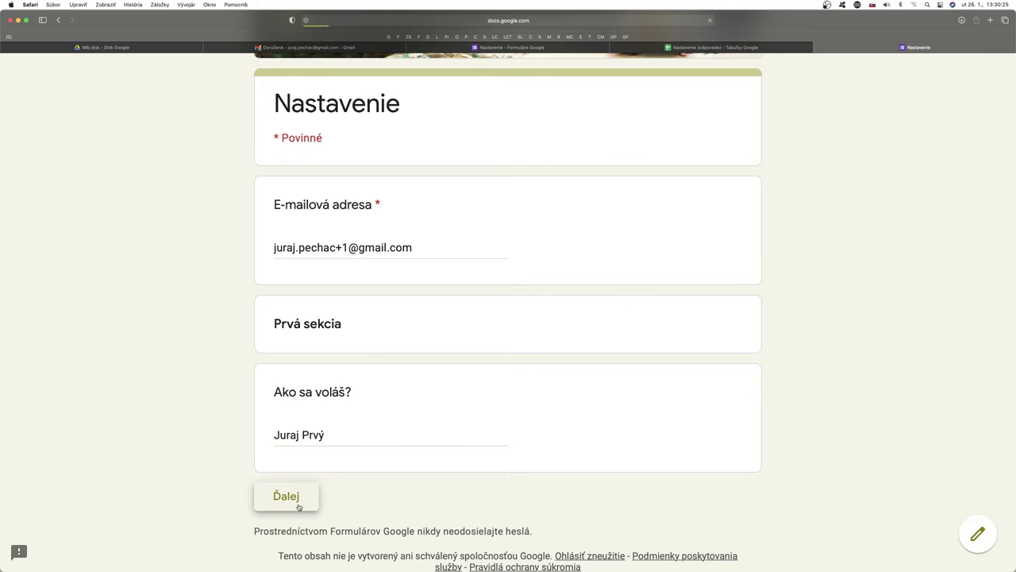
{"action": "left_click", "coordinate": [303, 401]}
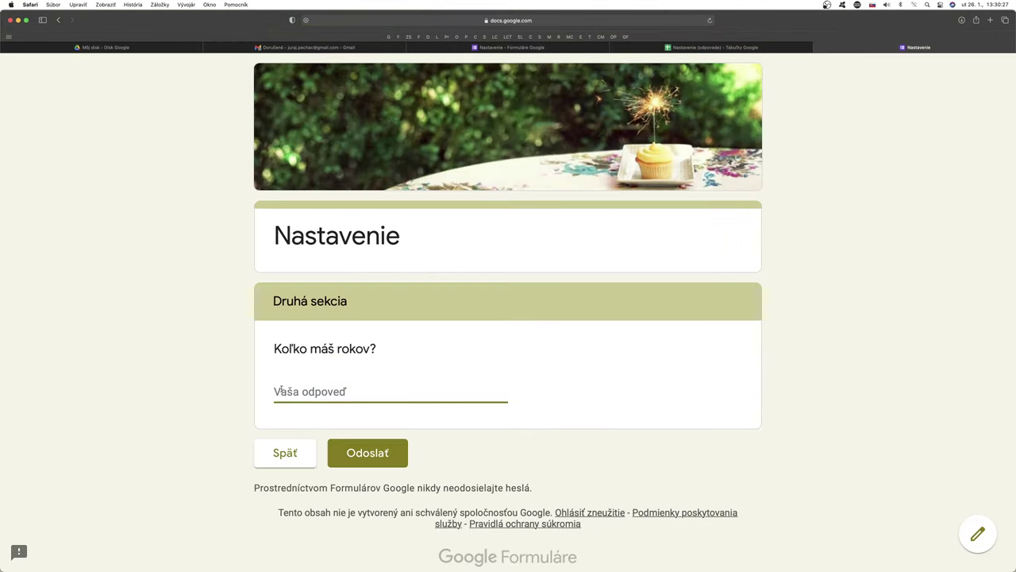
{"action": "type", "text": "55"}
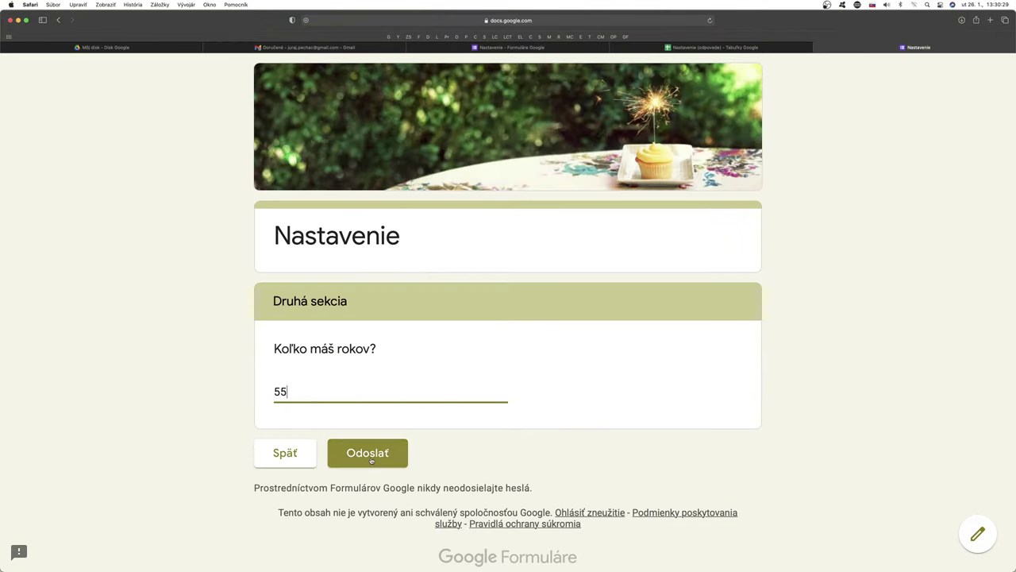
{"action": "left_click", "coordinate": [370, 454]}
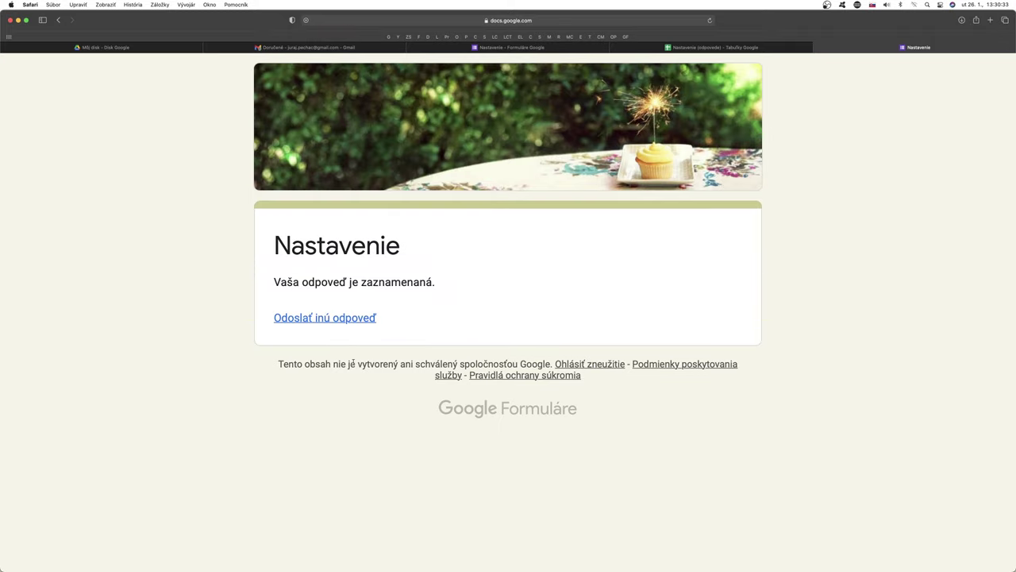
Step: Widen column D (E-mailová adresa) and check names and ages in rows 2–3 of the responses sheet
{"action": "left_click", "coordinate": [697, 47]}
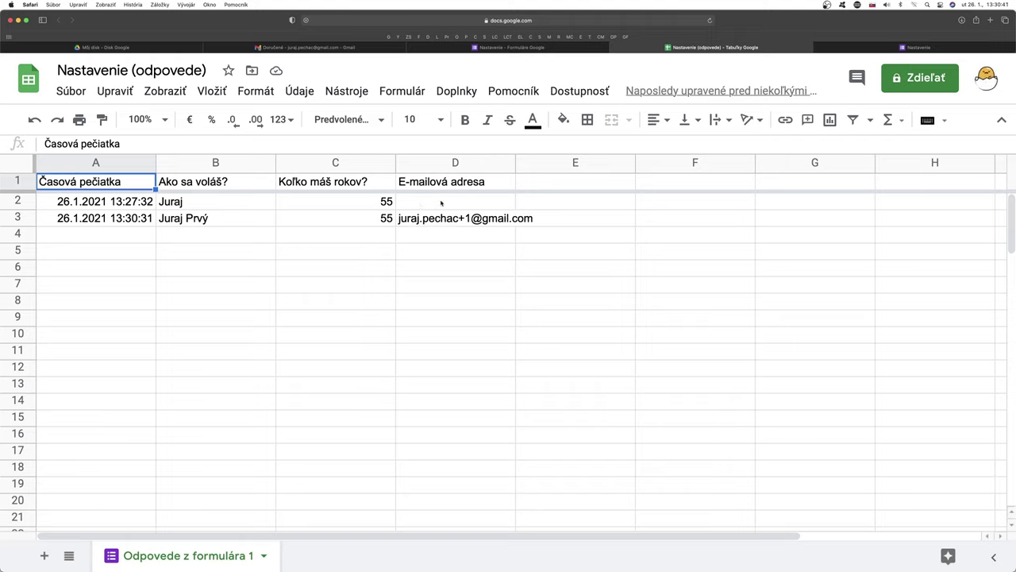
{"action": "left_click", "coordinate": [423, 202]}
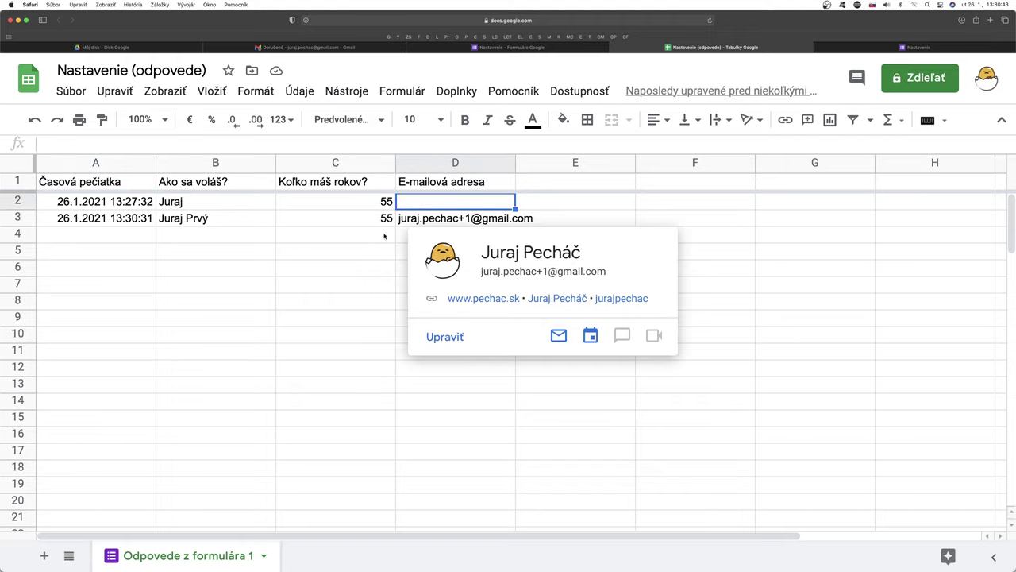
{"action": "left_click_drag", "start_coordinate": [515, 162], "coordinate": [536, 162]}
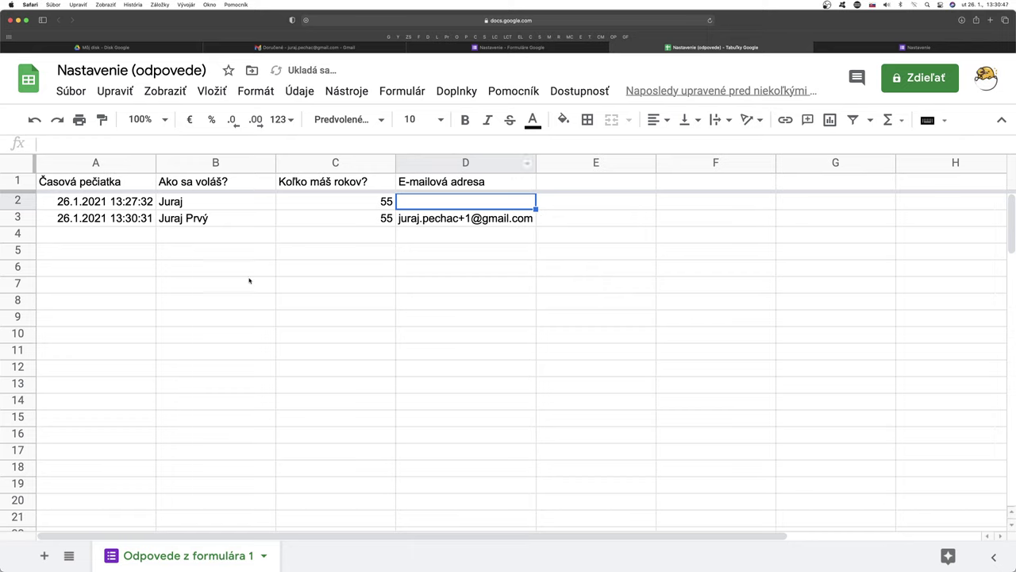
{"action": "left_click", "coordinate": [193, 202]}
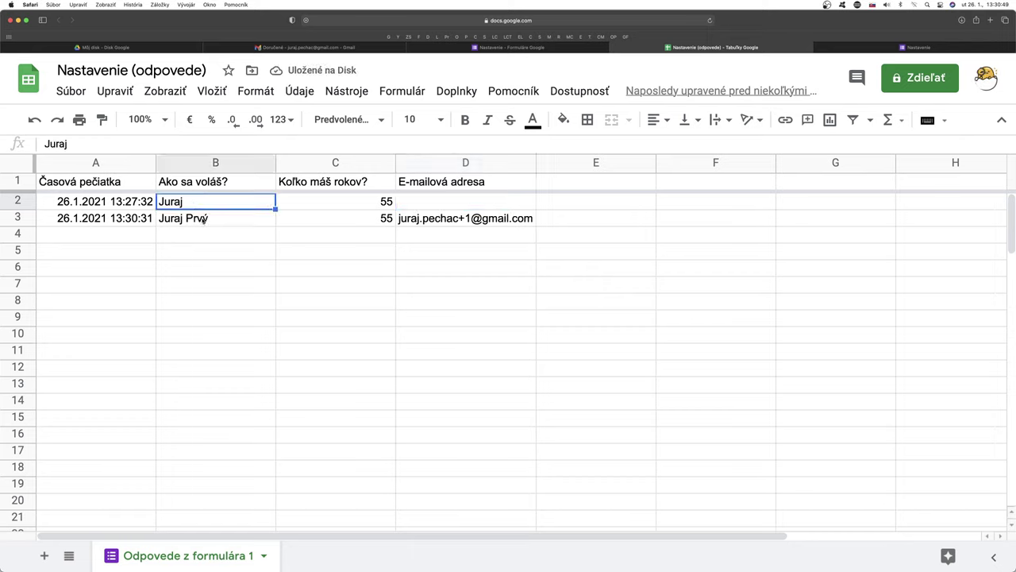
{"action": "left_click", "coordinate": [198, 219]}
{"action": "left_click", "coordinate": [383, 200]}
{"action": "left_click", "coordinate": [365, 220]}
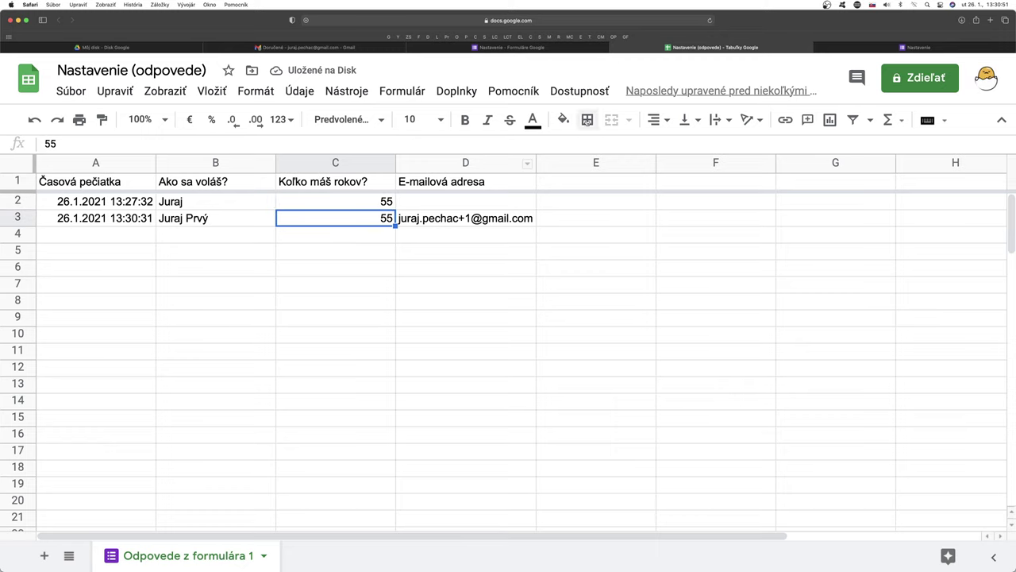
{"action": "left_click", "coordinate": [825, 50]}
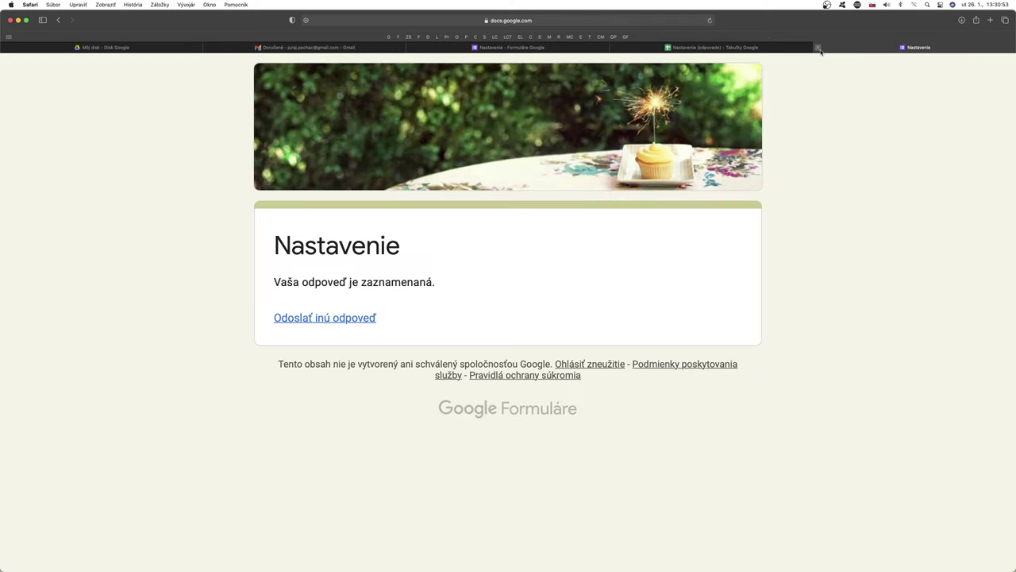
Step: Close the preview and scroll through the Odpovede summary showing 2 responses and the age chart
{"action": "left_click", "coordinate": [819, 52]}
{"action": "left_click", "coordinate": [635, 50]}
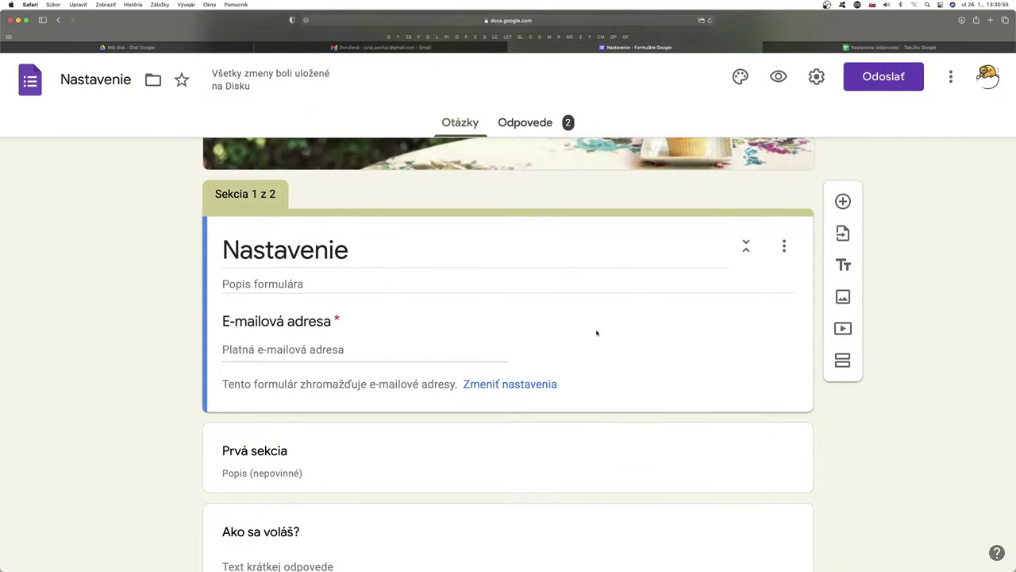
{"action": "left_click", "coordinate": [538, 124]}
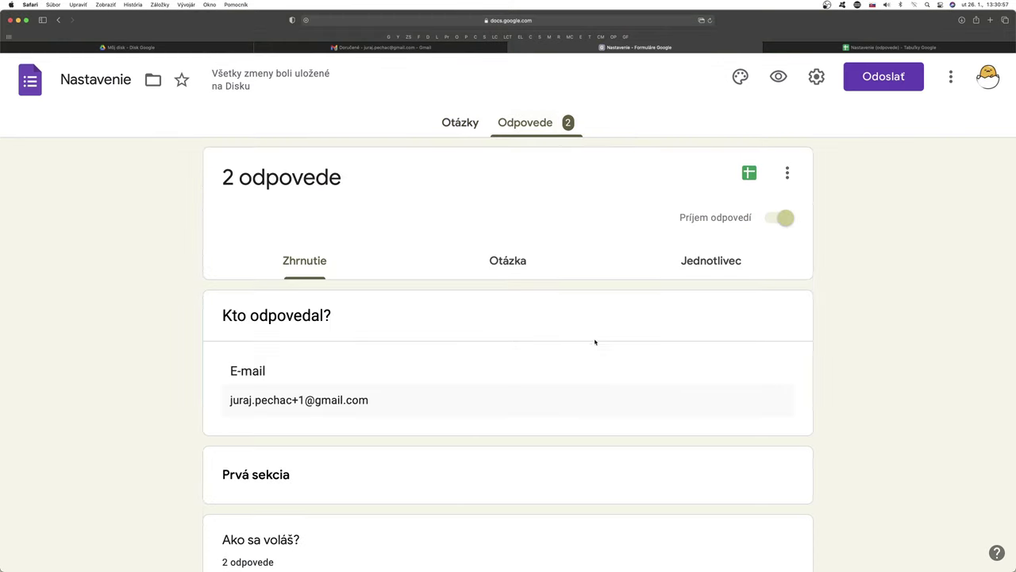
{"action": "scroll", "coordinate": [600, 364], "scroll_direction": "down", "scroll_amount": 3}
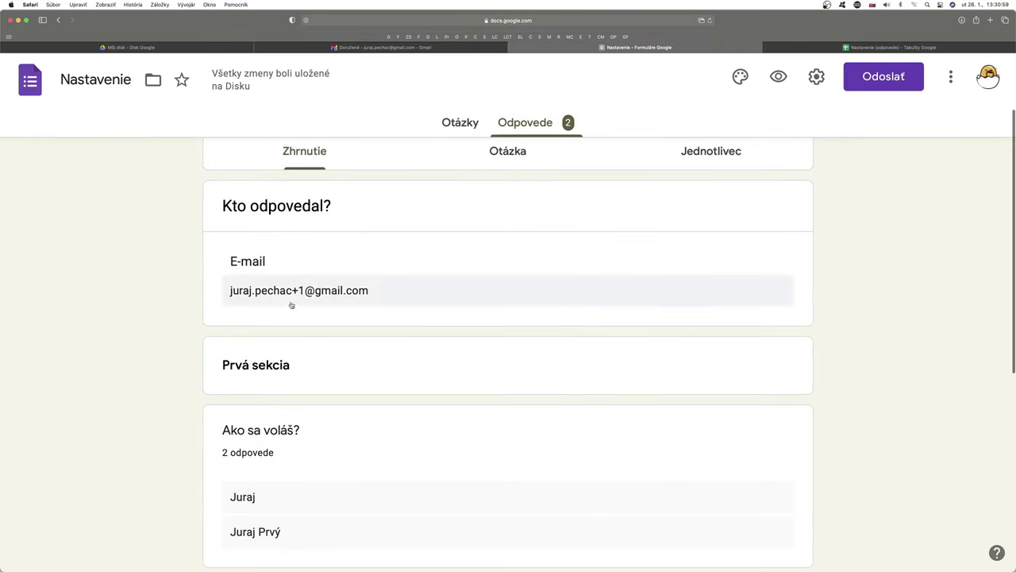
{"action": "scroll", "coordinate": [373, 342], "scroll_direction": "up", "scroll_amount": 3}
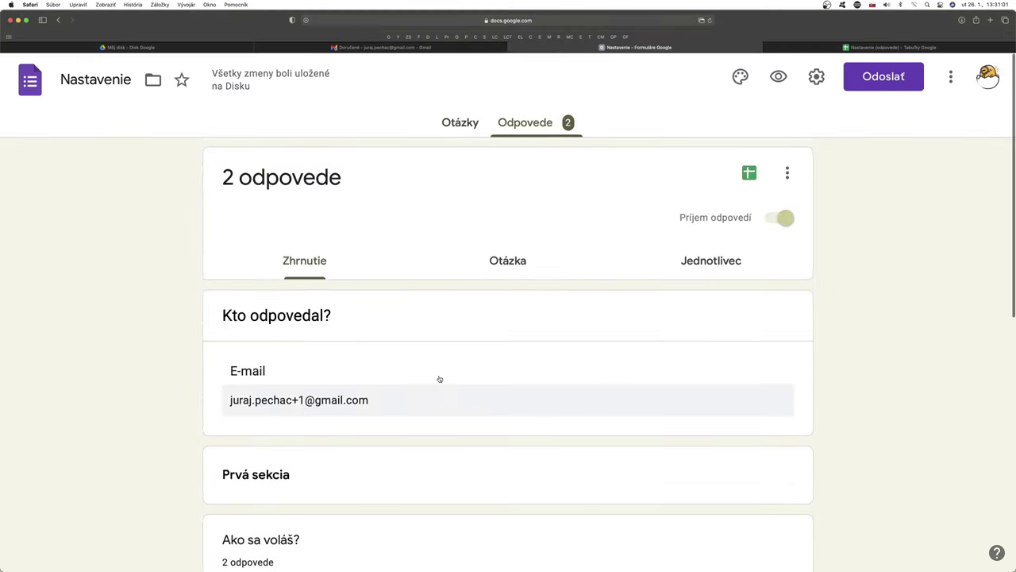
{"action": "scroll", "coordinate": [448, 382], "scroll_direction": "down", "scroll_amount": 8}
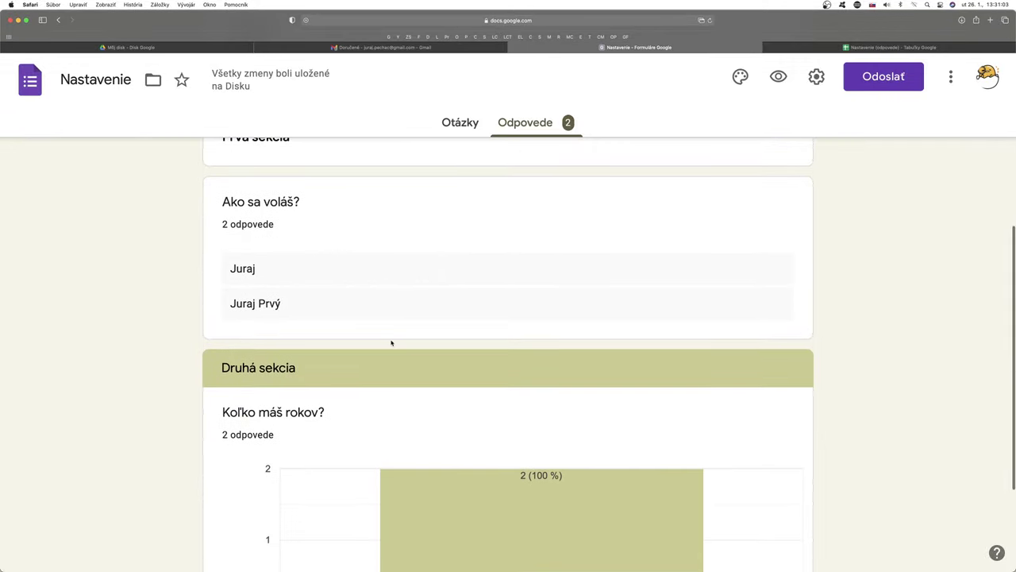
{"action": "scroll", "coordinate": [614, 430], "scroll_direction": "down", "scroll_amount": 2}
{"action": "scroll", "coordinate": [714, 447], "scroll_direction": "down", "scroll_amount": 3}
{"action": "scroll", "coordinate": [716, 447], "scroll_direction": "up", "scroll_amount": 4}
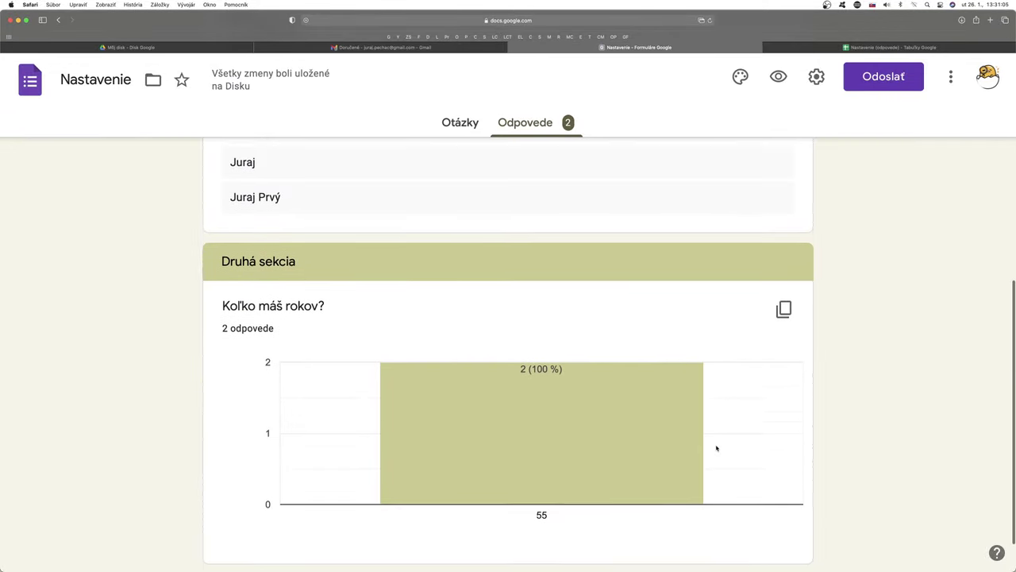
{"action": "scroll", "coordinate": [330, 346], "scroll_direction": "up", "scroll_amount": 2}
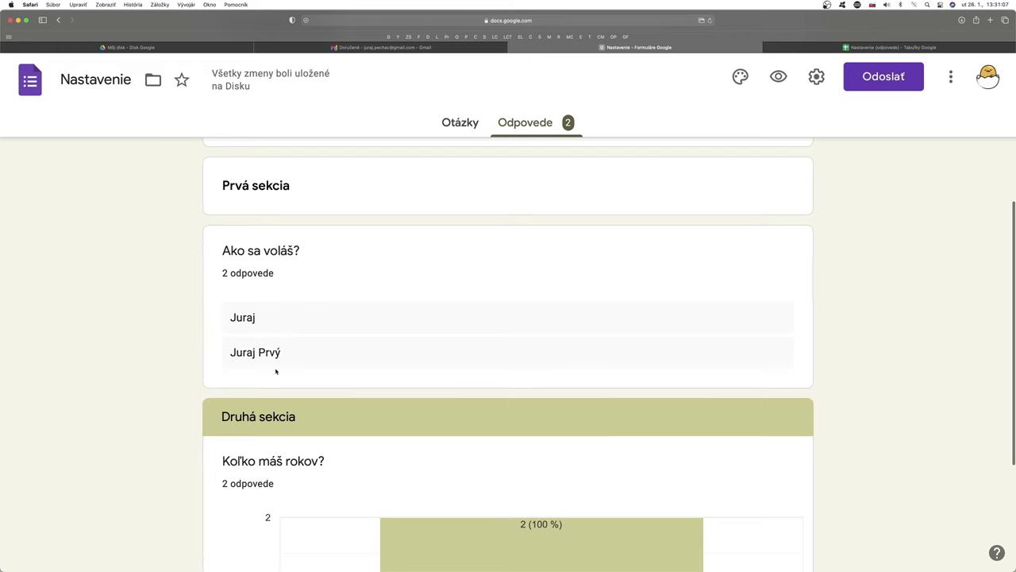
{"action": "left_click", "coordinate": [383, 48]}
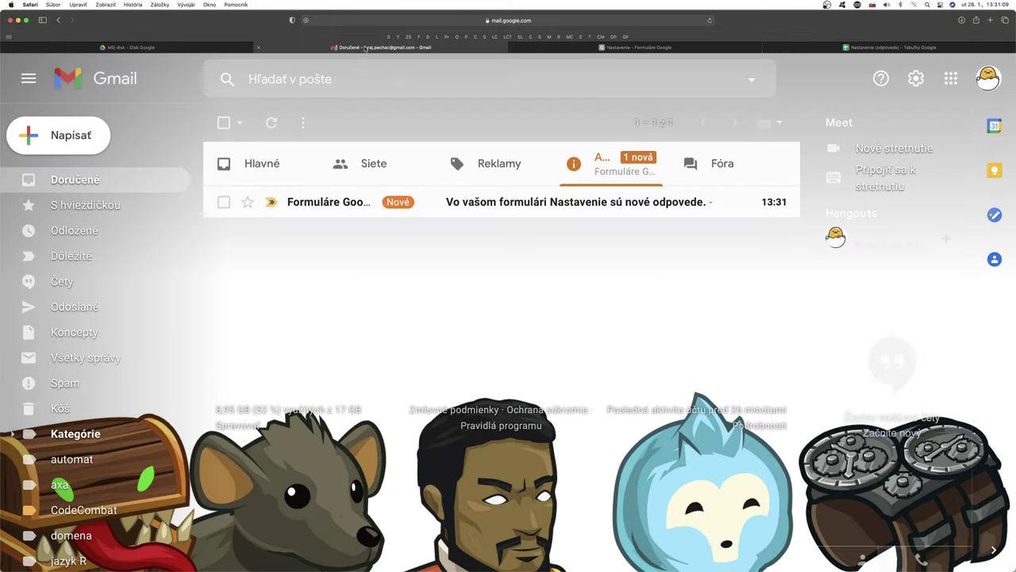
Step: Read the Nastavenie new-responses notification in Gmail, trash it, and return to the form responses
{"action": "left_click", "coordinate": [567, 211]}
{"action": "scroll", "coordinate": [652, 355], "scroll_direction": "down", "scroll_amount": 3}
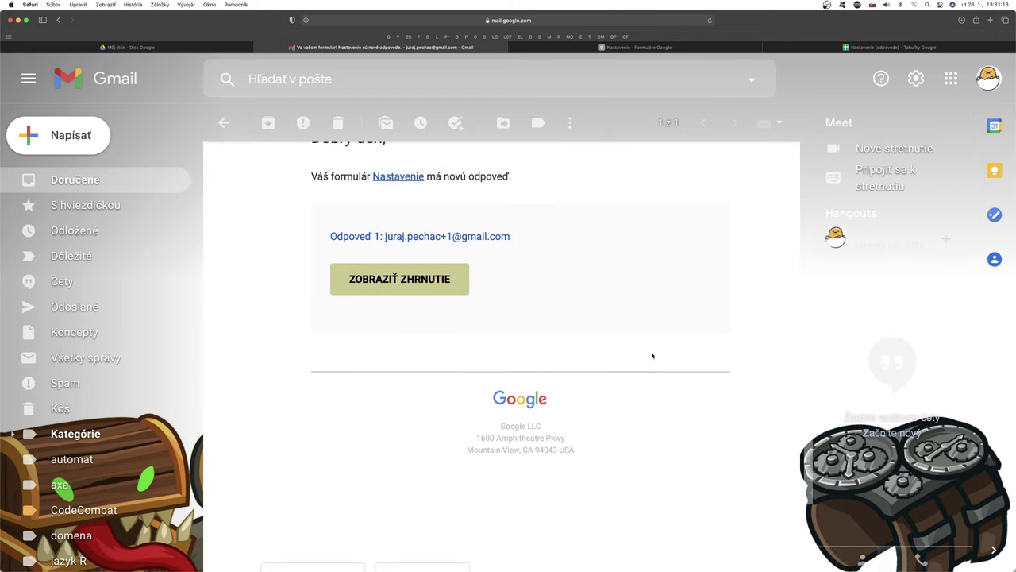
{"action": "scroll", "coordinate": [652, 355], "scroll_direction": "up", "scroll_amount": 4}
{"action": "scroll", "coordinate": [651, 355], "scroll_direction": "down", "scroll_amount": 3}
{"action": "scroll", "coordinate": [652, 354], "scroll_direction": "down", "scroll_amount": 4}
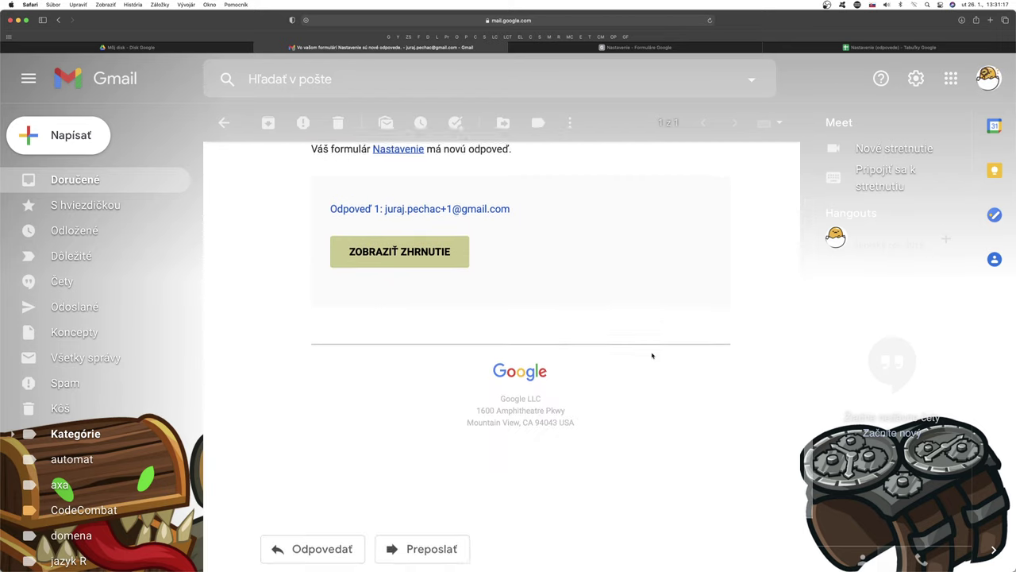
{"action": "scroll", "coordinate": [652, 354], "scroll_direction": "up", "scroll_amount": 4}
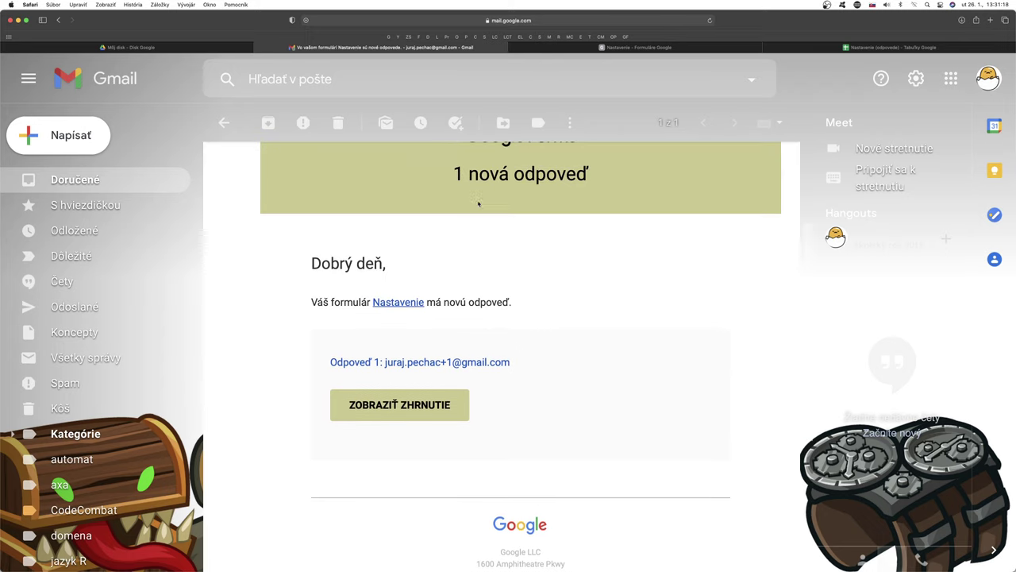
{"action": "left_click", "coordinate": [337, 122]}
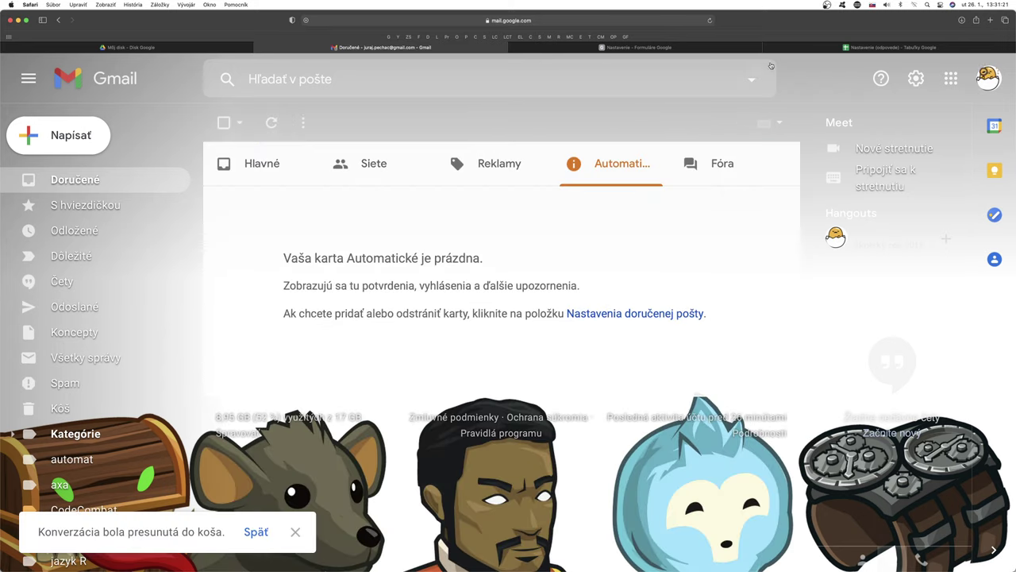
{"action": "left_click", "coordinate": [680, 46]}
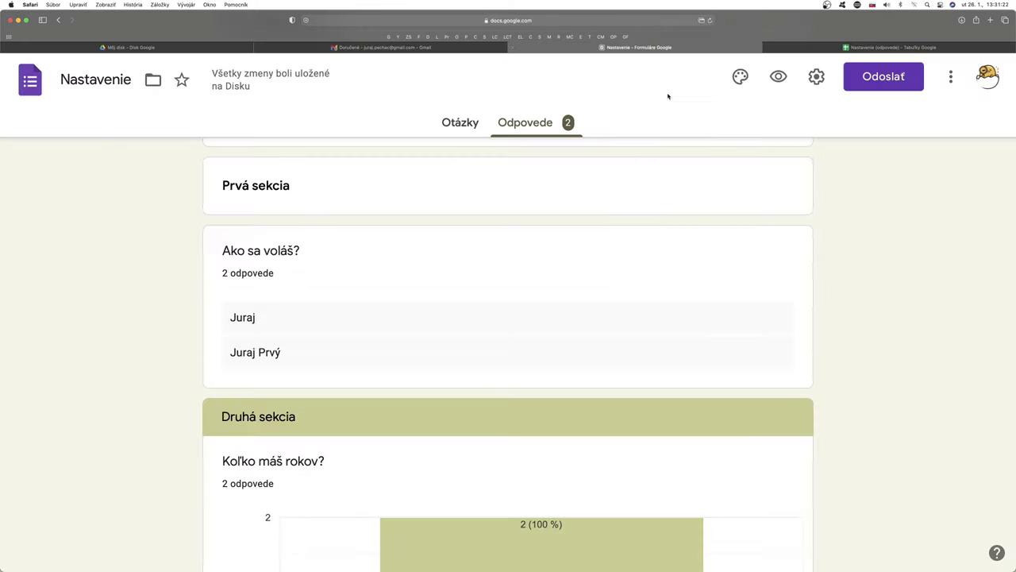
Step: Turn off e-mail notifications for new responses from the responses options menu
{"action": "left_click", "coordinate": [817, 77]}
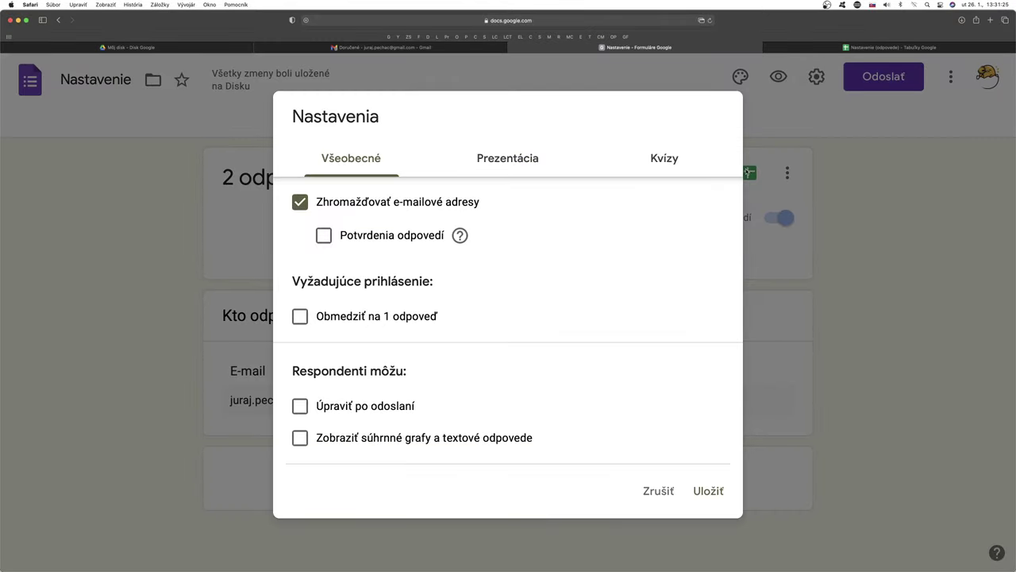
{"action": "left_click", "coordinate": [659, 491]}
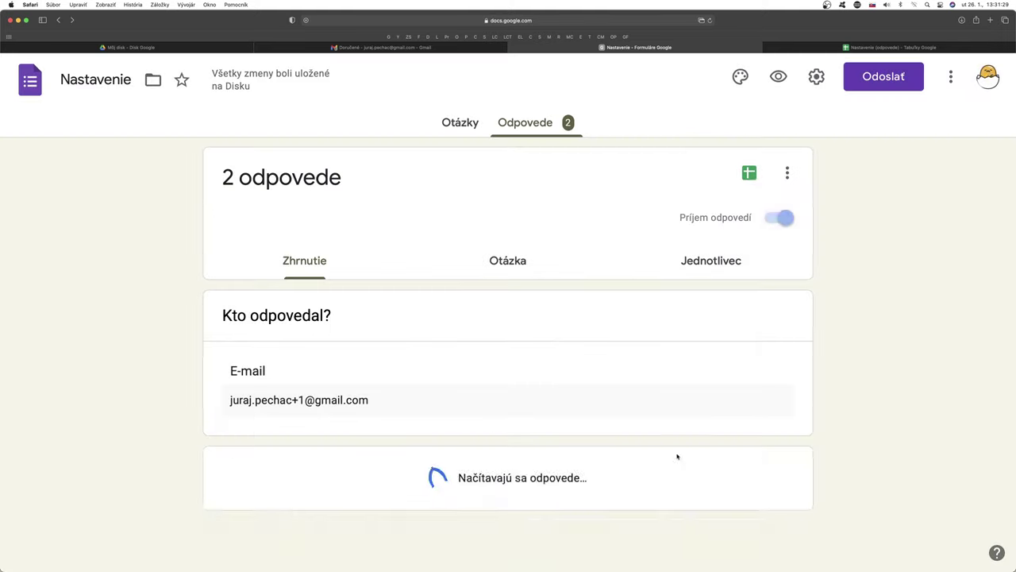
{"action": "left_click", "coordinate": [787, 176]}
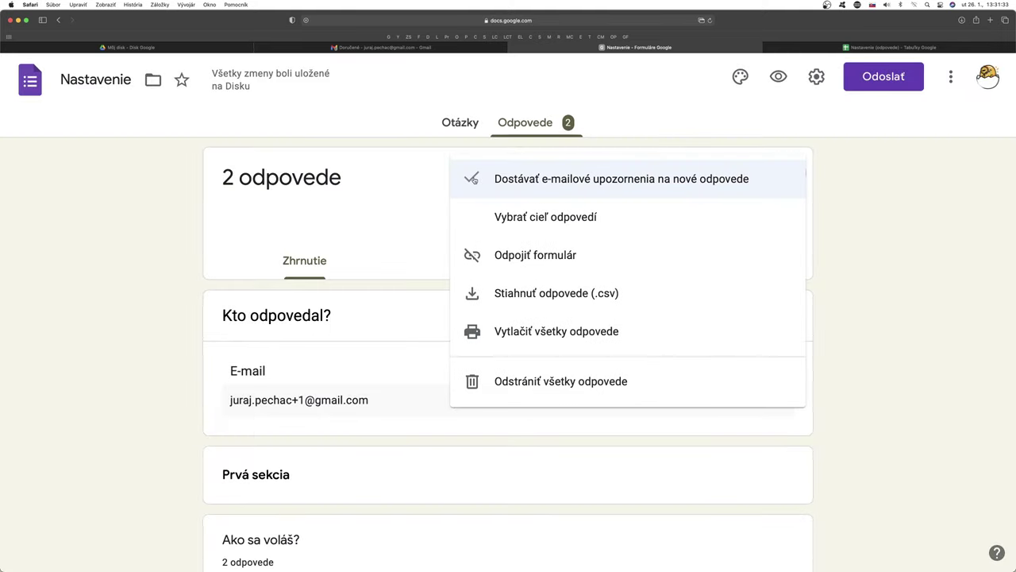
{"action": "left_click", "coordinate": [471, 179]}
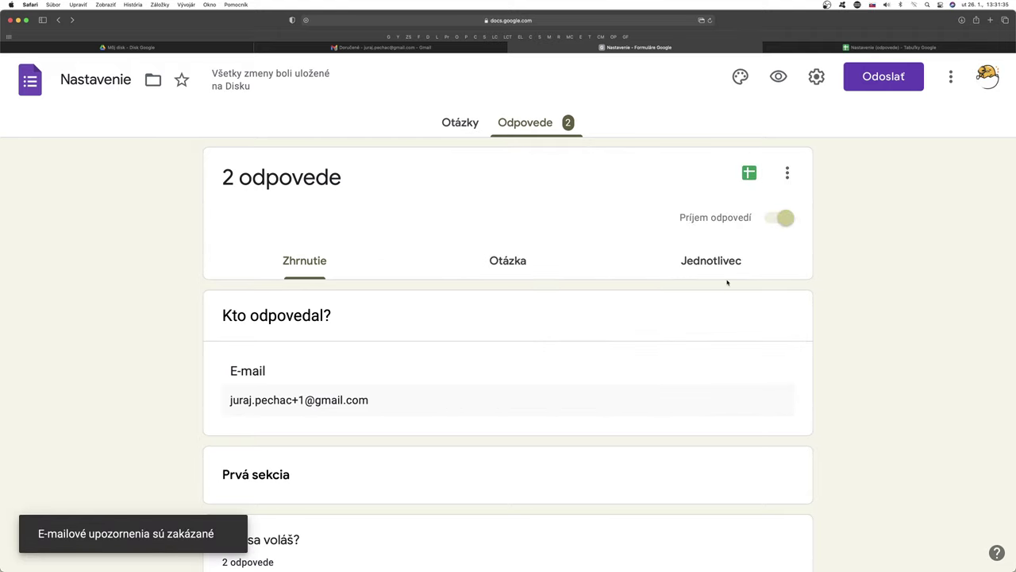
Step: Enable Potvrdenia odpovedí response receipts in settings, save, and open the form preview
{"action": "left_click", "coordinate": [816, 76]}
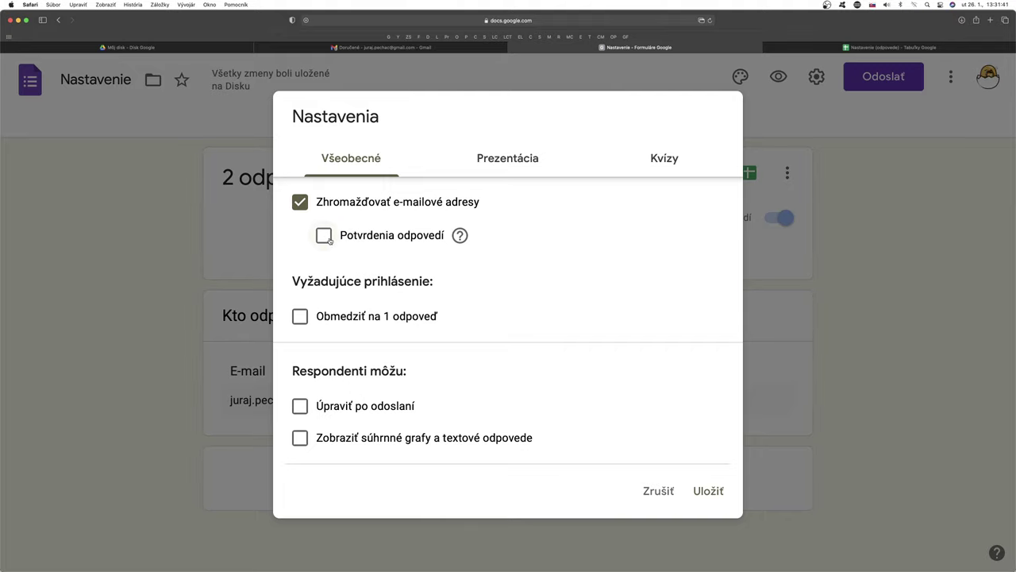
{"action": "left_click", "coordinate": [324, 236]}
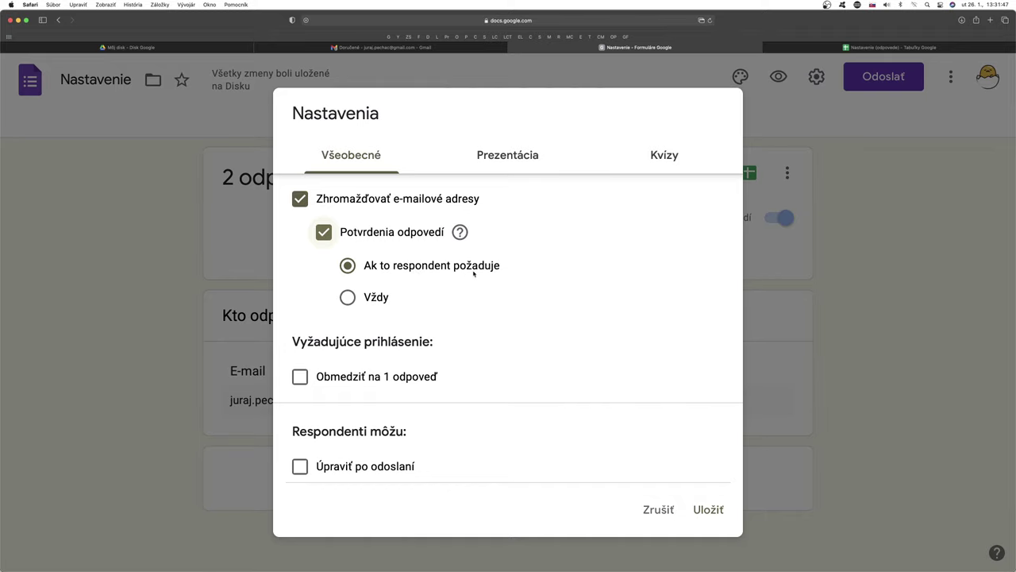
{"action": "left_click", "coordinate": [708, 509]}
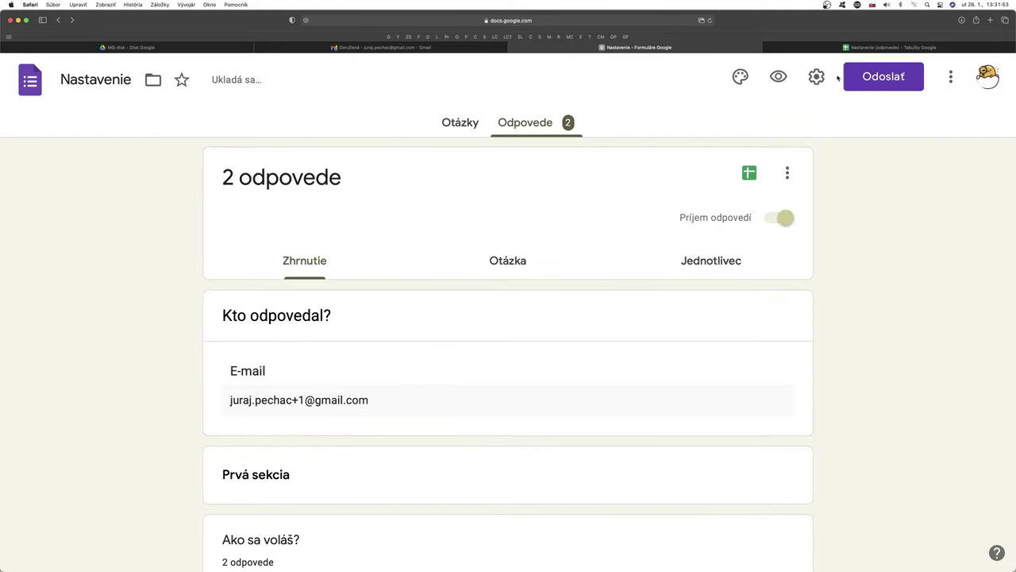
{"action": "left_click", "coordinate": [778, 77]}
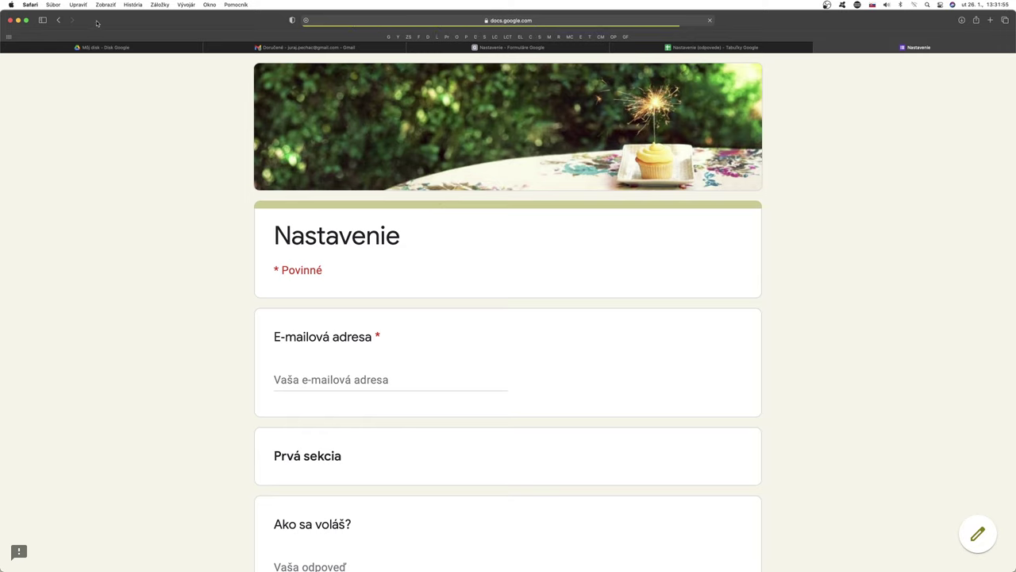
Step: In full-screen preview, enter the +2 variant of the e-mail address and the respondent's name
{"action": "left_click", "coordinate": [26, 19]}
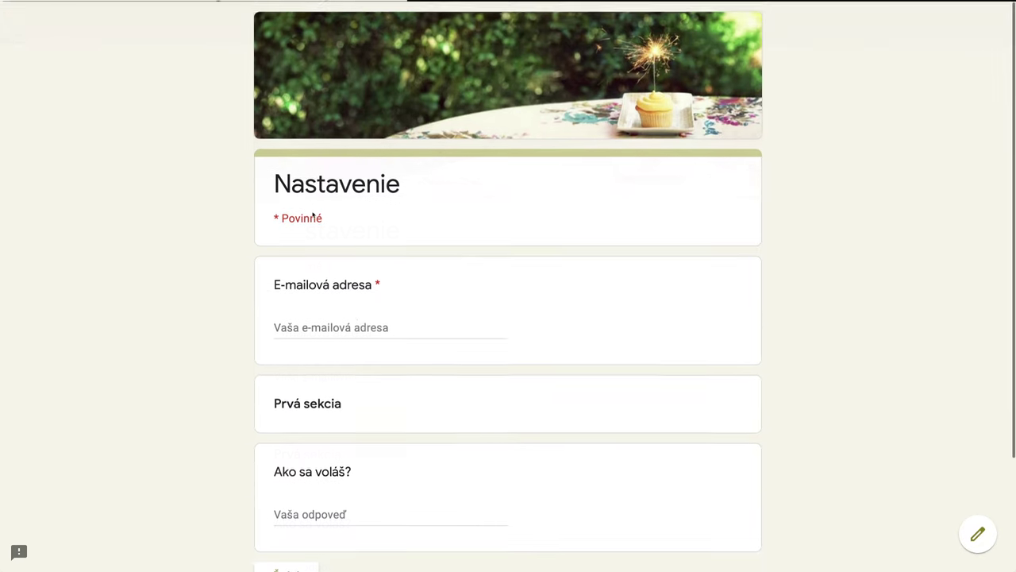
{"action": "left_click", "coordinate": [321, 326]}
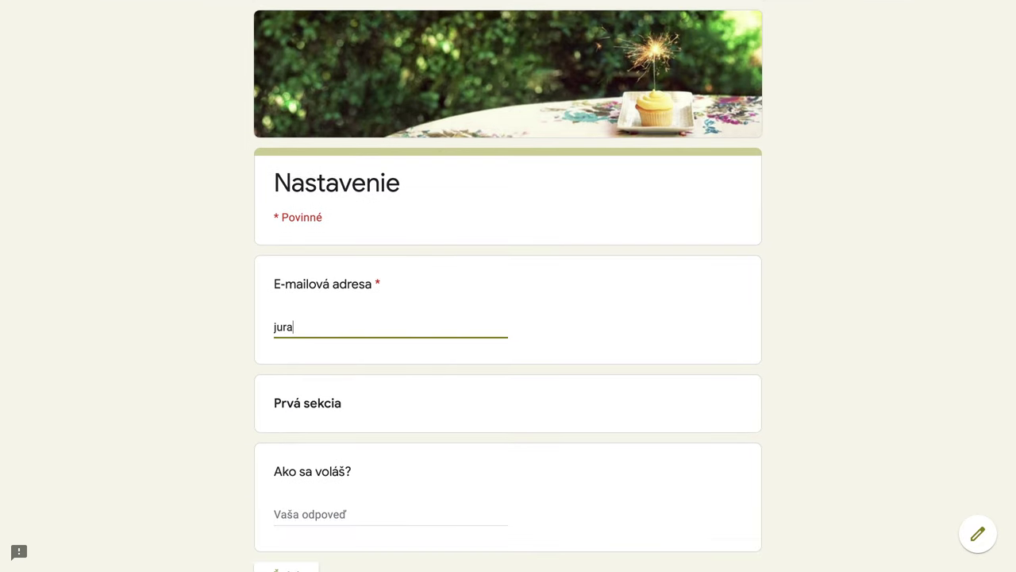
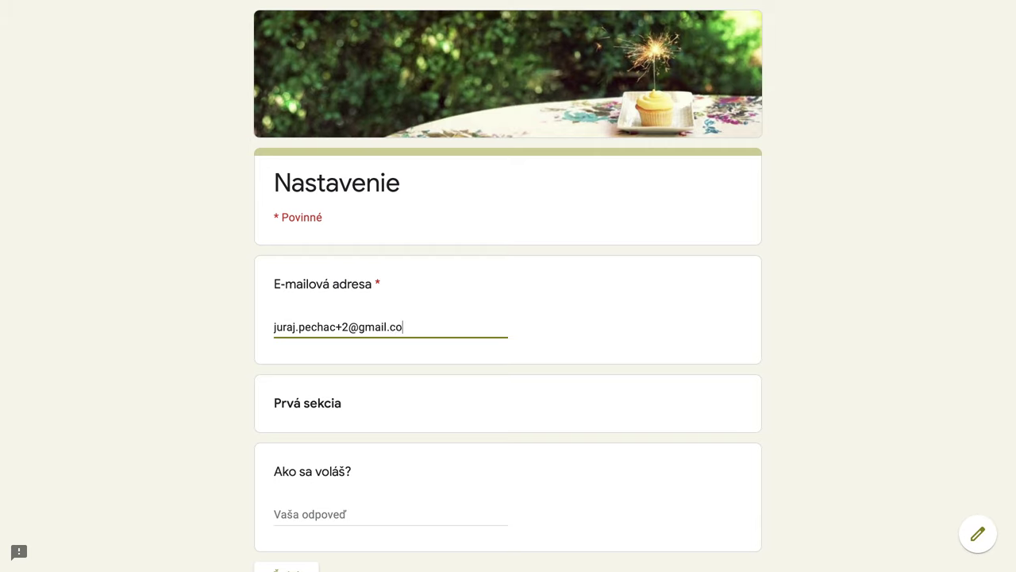
{"action": "scroll", "coordinate": [361, 409], "scroll_direction": "down", "scroll_amount": 2}
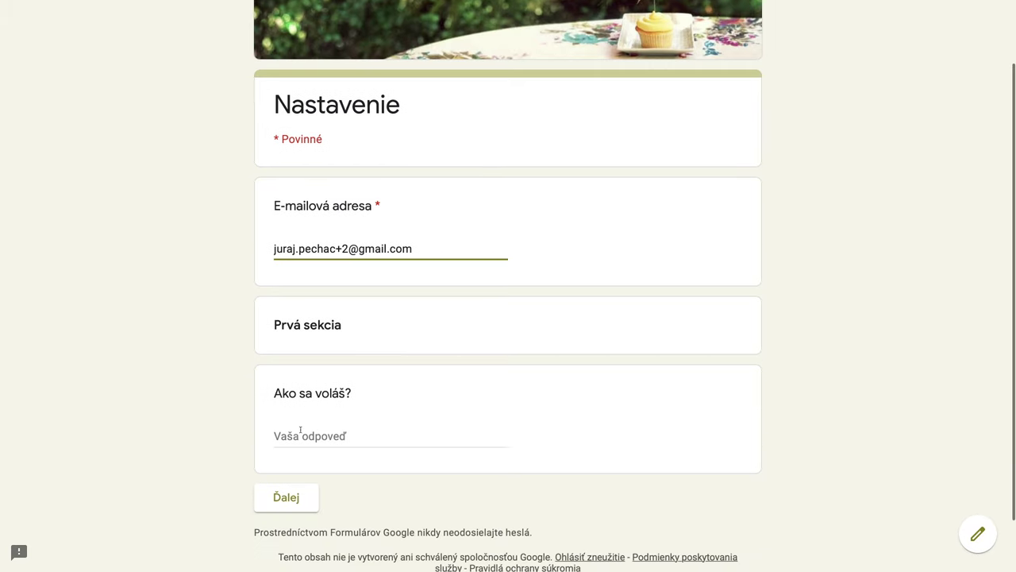
{"action": "left_click", "coordinate": [300, 433]}
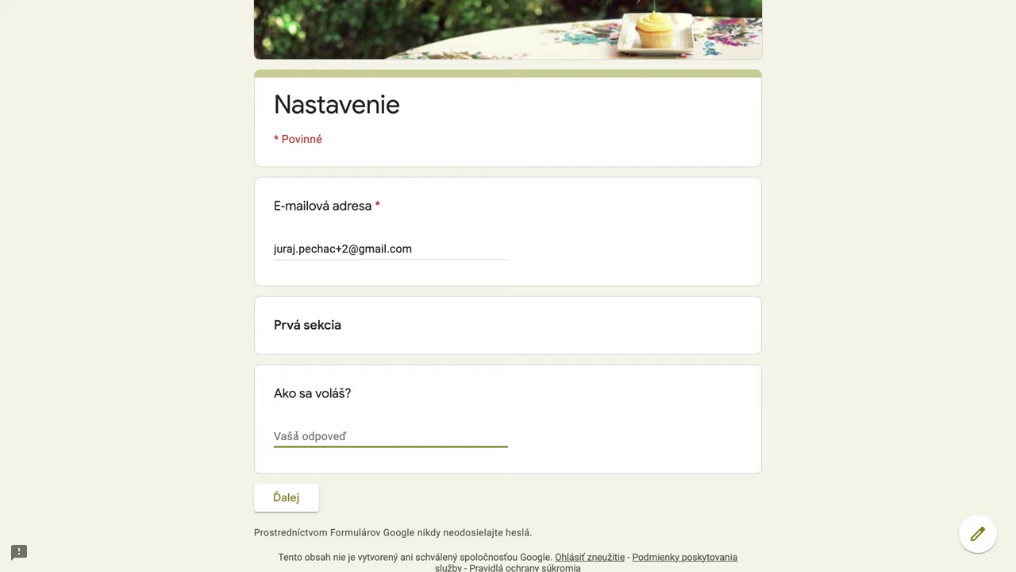
{"action": "type", "text": "Juraj Druhý"}
Step: Enter age 55 in the second section, request a copy of answers, and submit
{"action": "left_click", "coordinate": [296, 501]}
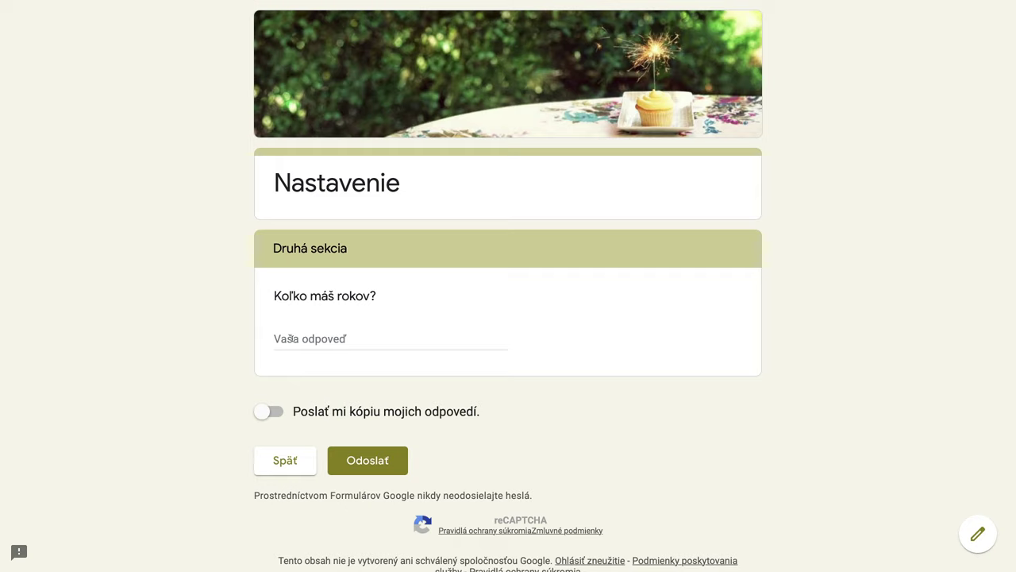
{"action": "left_click", "coordinate": [291, 339]}
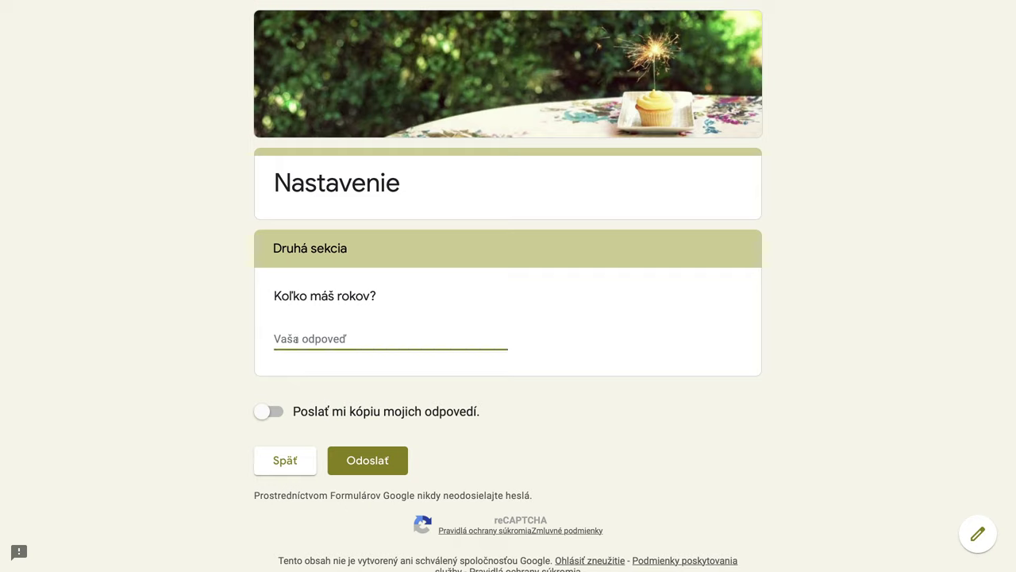
{"action": "type", "text": "55"}
{"action": "left_click", "coordinate": [280, 412]}
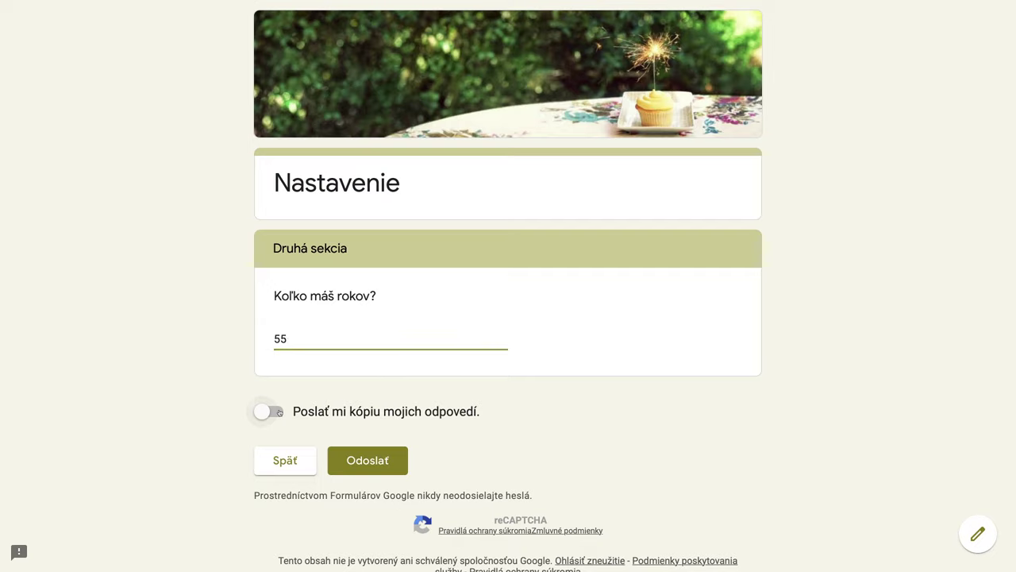
{"action": "left_click", "coordinate": [369, 462]}
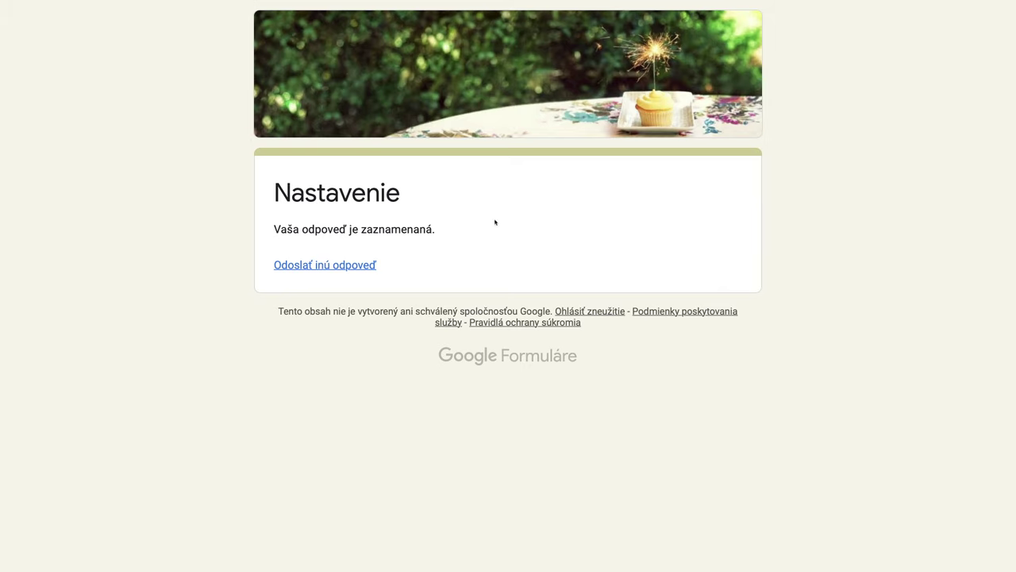
{"action": "mouse_move", "coordinate": [627, 3]}
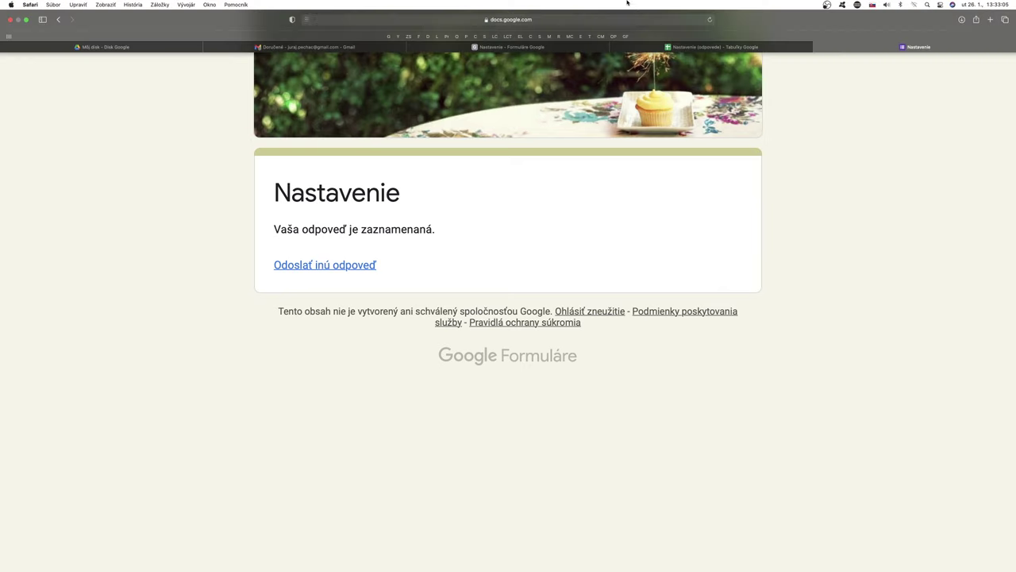
Step: Open the Formuláre Google receipt for Nastavenie in Gmail and read the submitted answers
{"action": "left_click", "coordinate": [818, 48]}
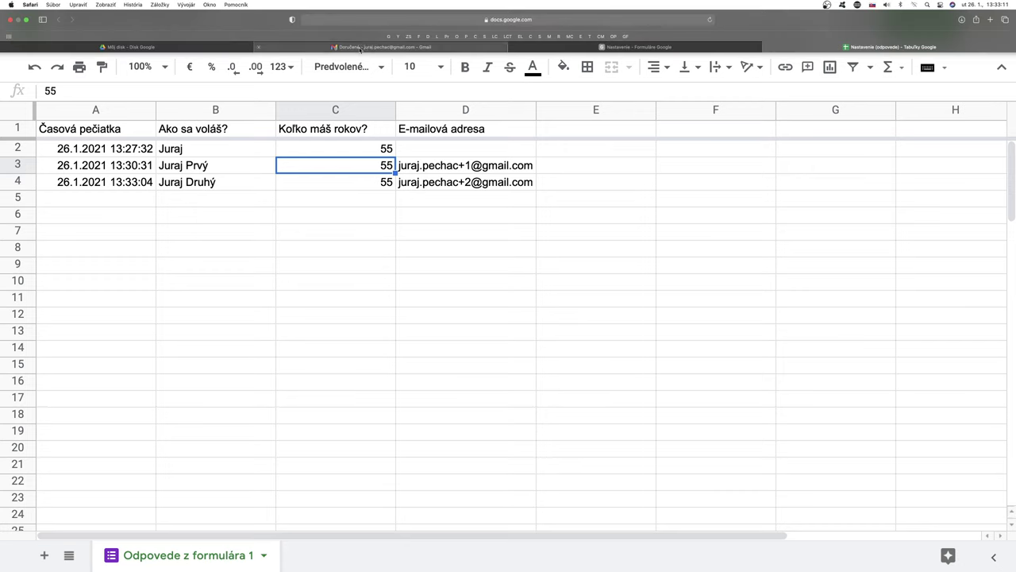
{"action": "left_click", "coordinate": [360, 48]}
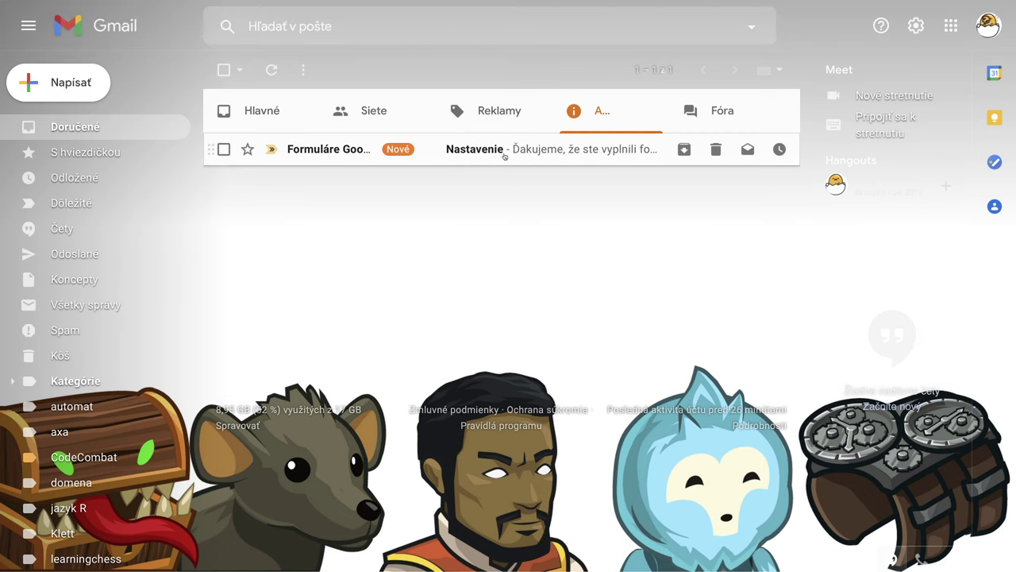
{"action": "left_click", "coordinate": [503, 156]}
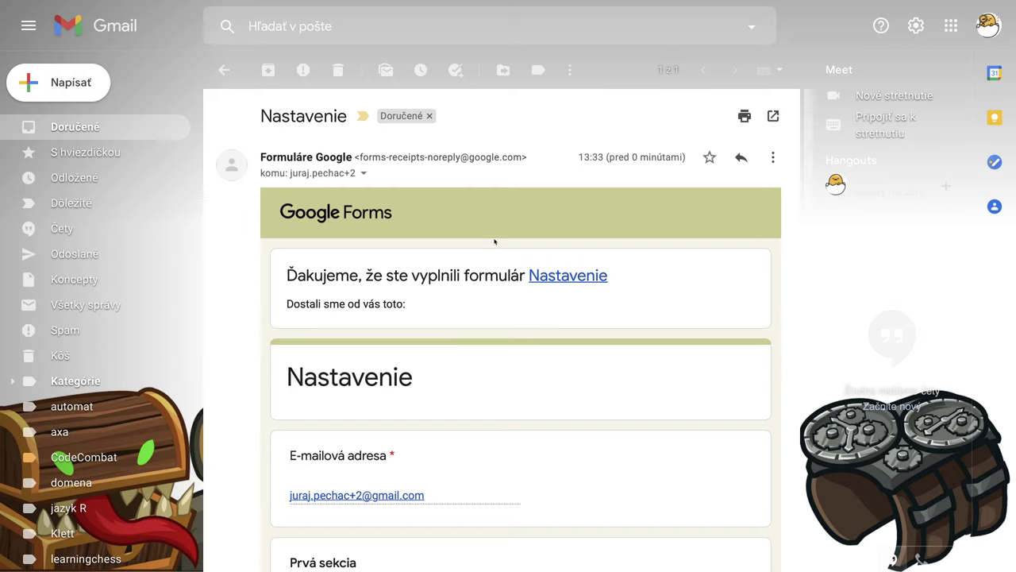
{"action": "scroll", "coordinate": [475, 350], "scroll_direction": "down", "scroll_amount": 4}
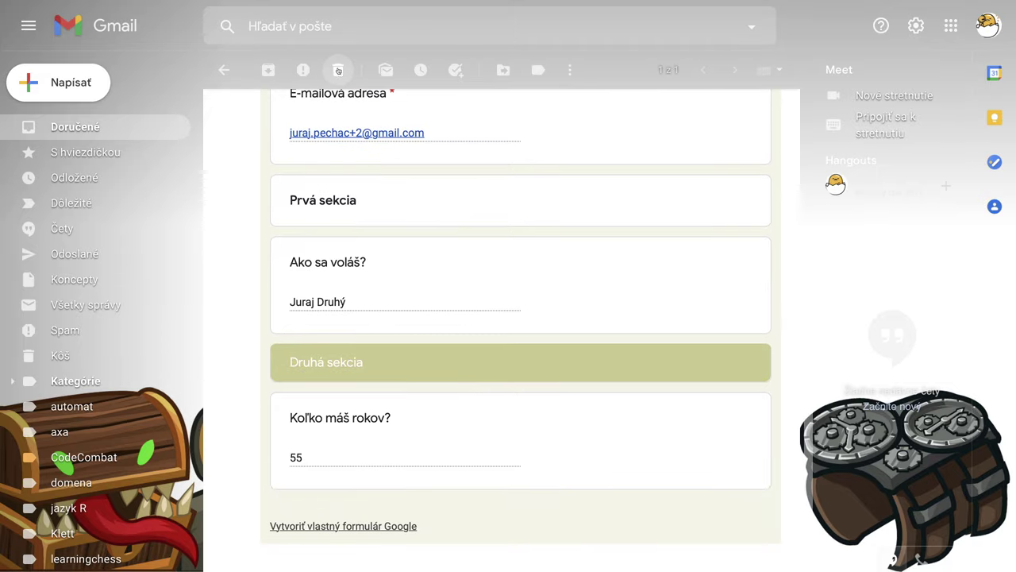
Step: Trash the receipt e-mail and return to the form's responses
{"action": "left_click", "coordinate": [340, 72]}
{"action": "mouse_move", "coordinate": [739, 3]}
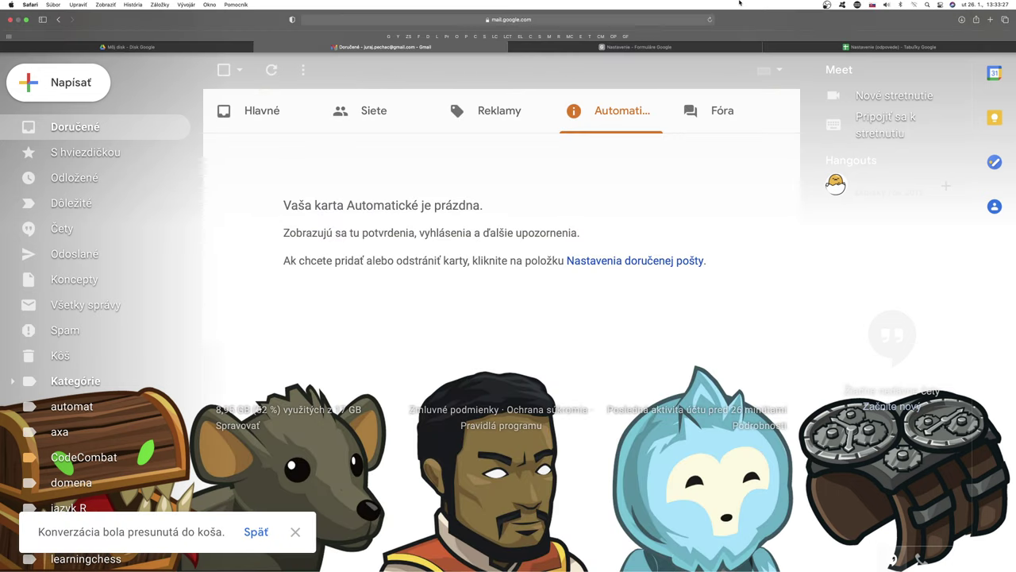
{"action": "left_click", "coordinate": [649, 48]}
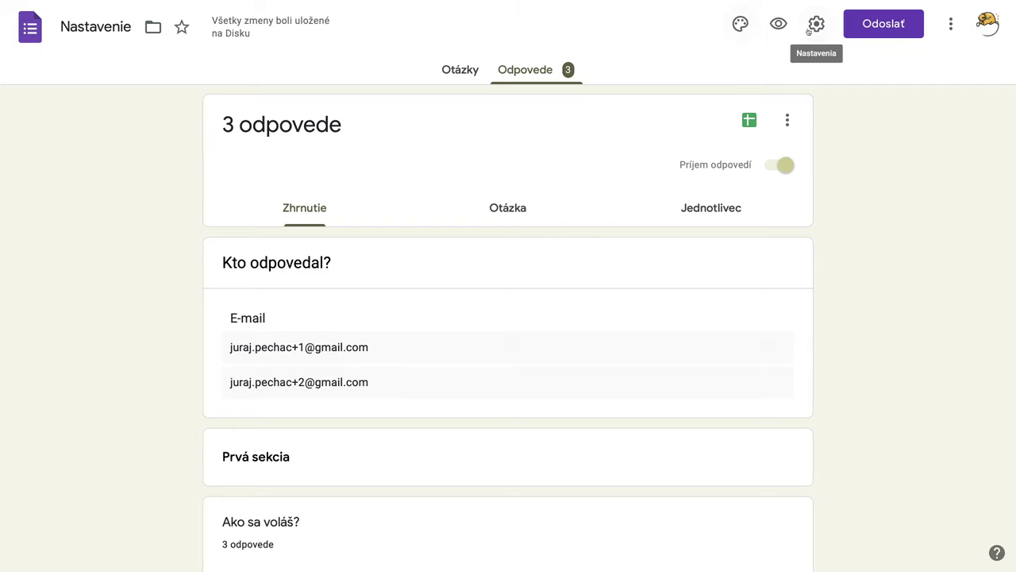
Step: Set response receipts to always be sent, save, then preview the Nastavenie form
{"action": "left_click", "coordinate": [816, 24]}
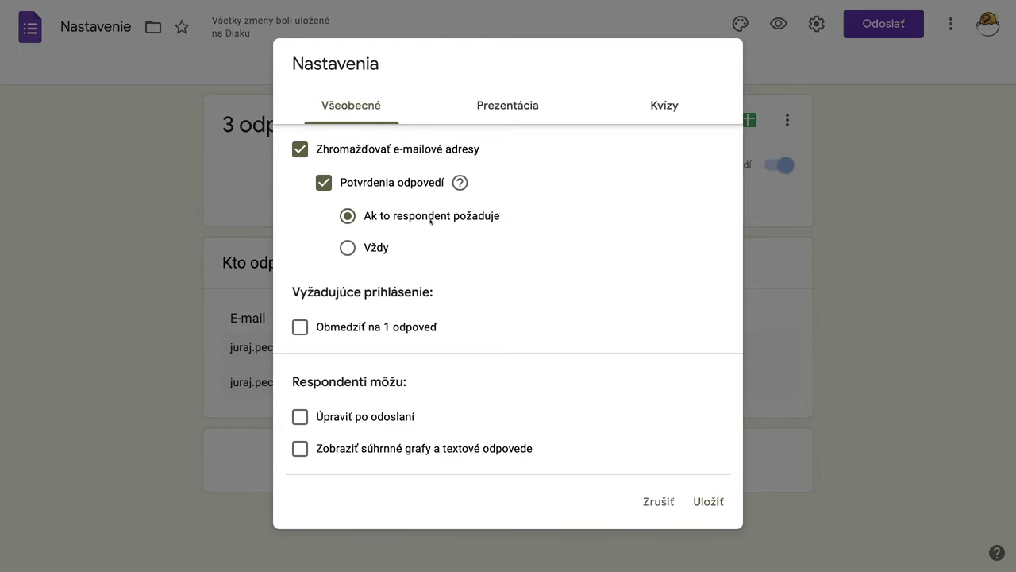
{"action": "left_click", "coordinate": [349, 250]}
{"action": "left_click", "coordinate": [709, 505]}
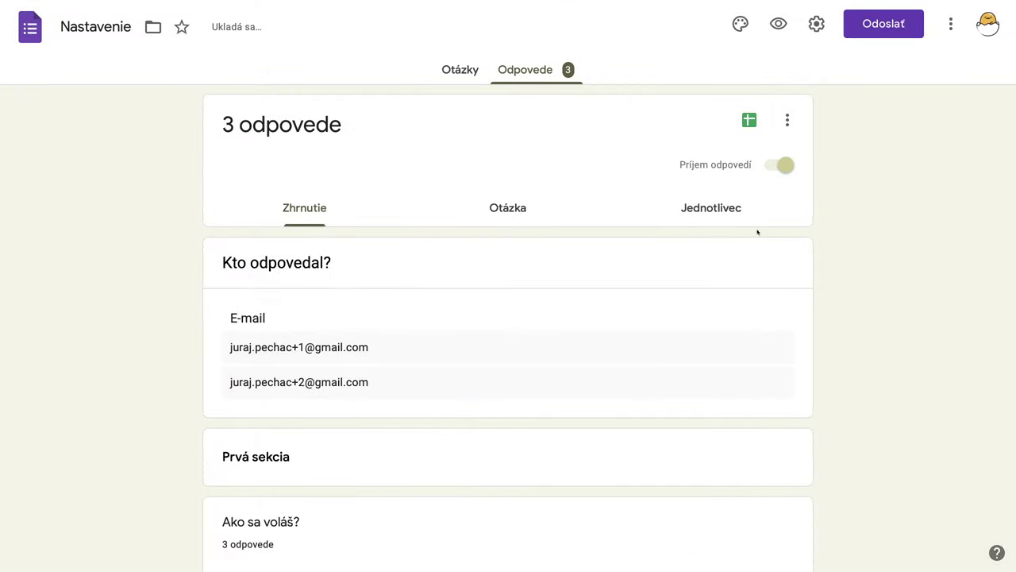
{"action": "left_click", "coordinate": [778, 24]}
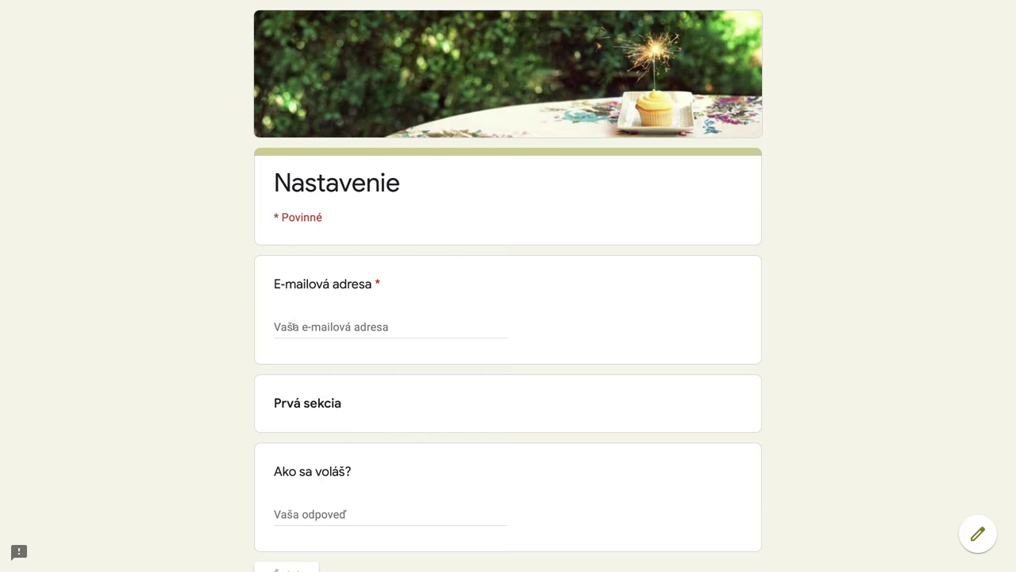
Step: Fill in a test e-mail address and the respondent's name, capitalizing it, and continue
{"action": "left_click", "coordinate": [292, 326]}
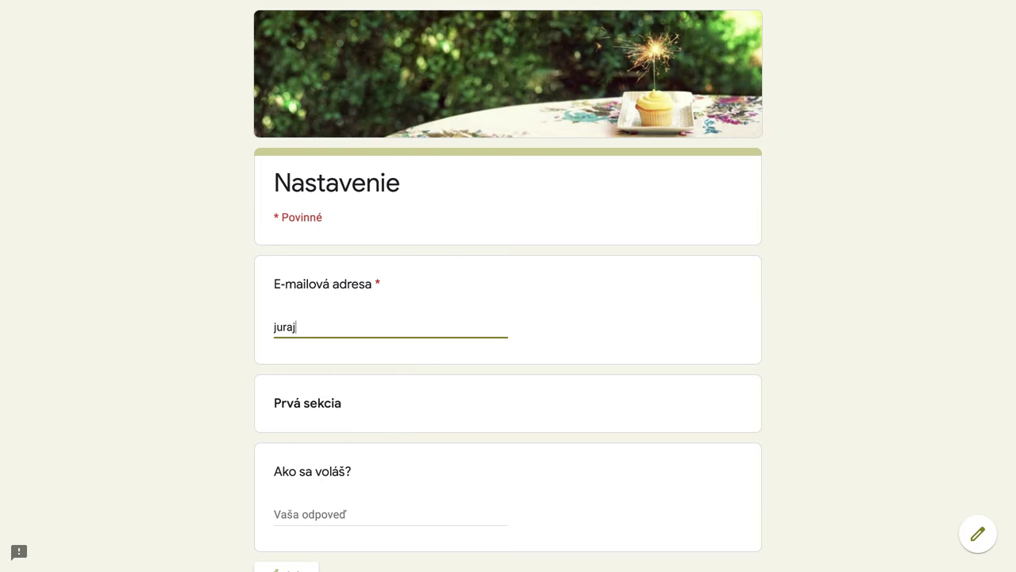
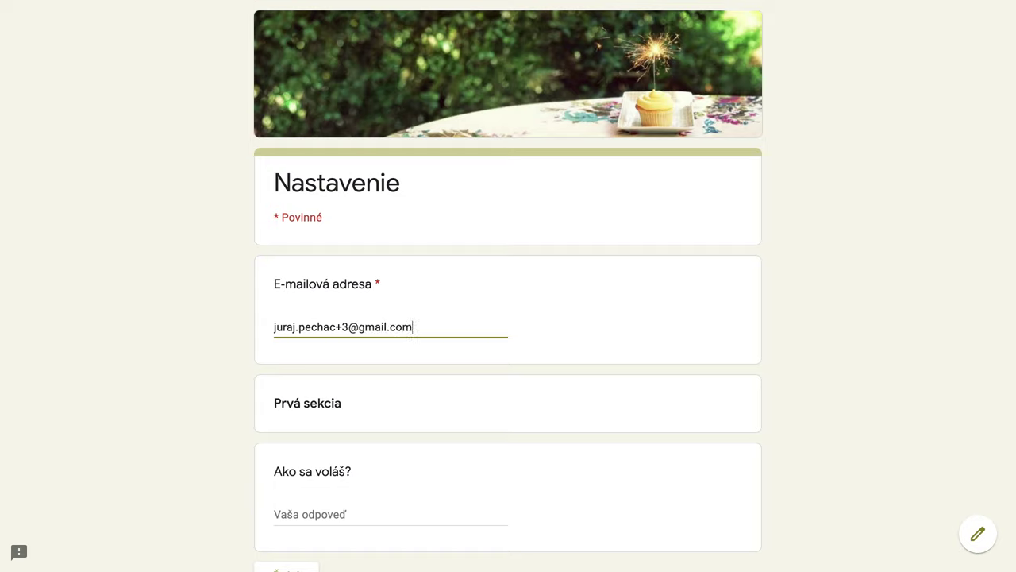
{"action": "left_click", "coordinate": [318, 506]}
{"action": "type", "text": "Juraj "}
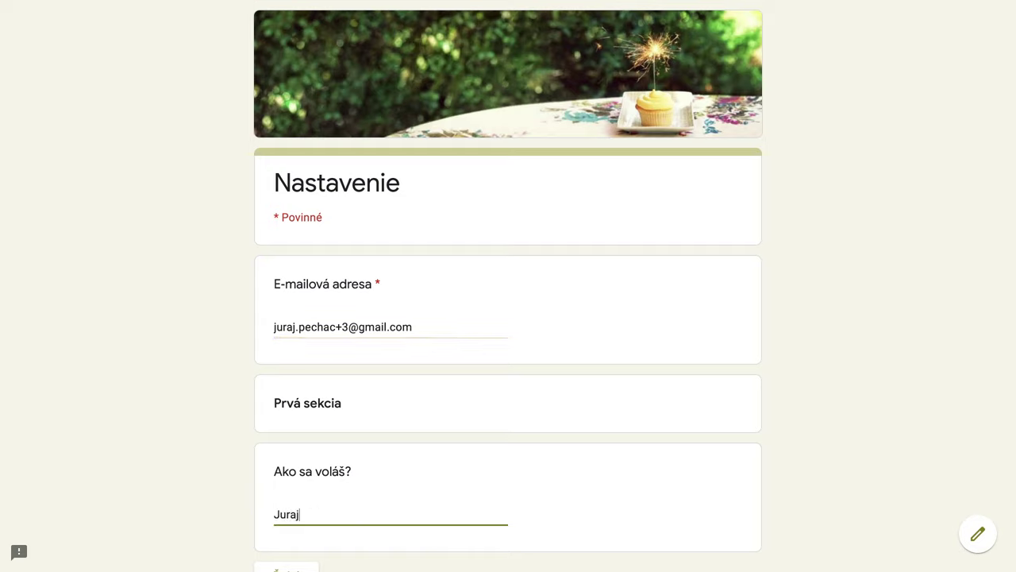
{"action": "type", "text": "tretí"}
{"action": "left_click", "coordinate": [305, 515]}
{"action": "key", "text": "BackSpace"}
{"action": "type", "text": "Tretí"}
{"action": "scroll", "coordinate": [487, 474], "scroll_direction": "down", "scroll_amount": 3}
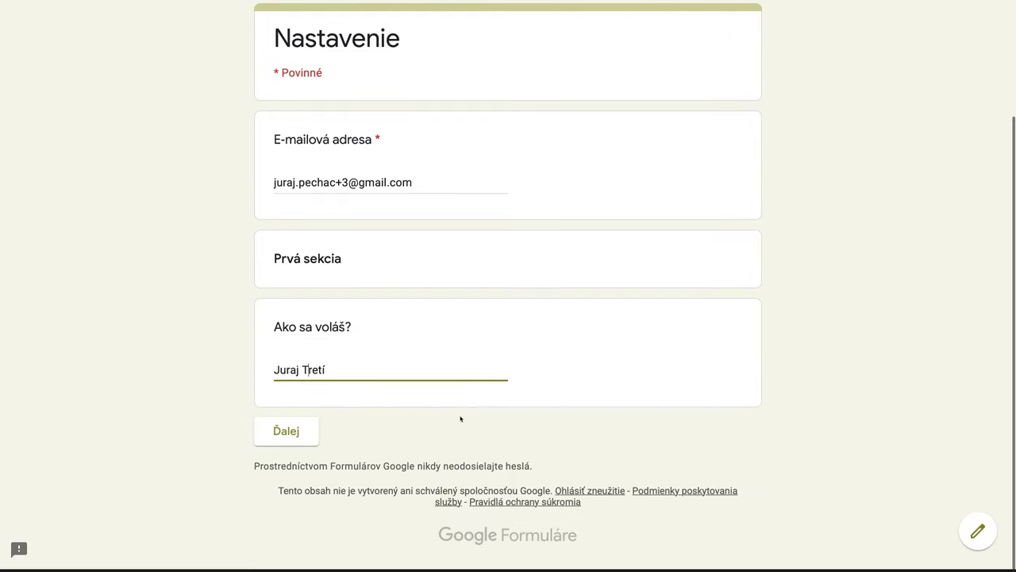
{"action": "left_click", "coordinate": [292, 441]}
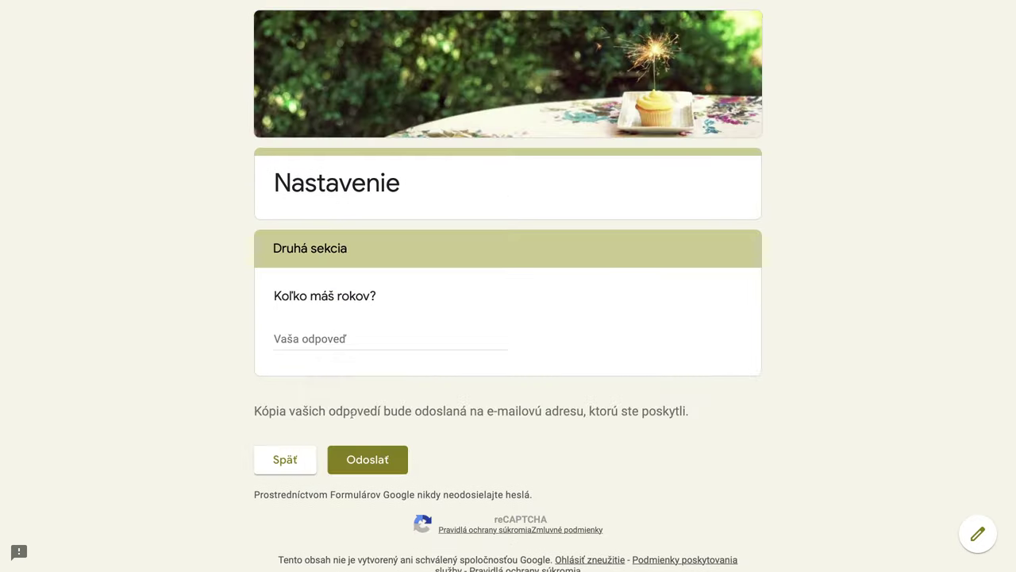
Step: Answer Koľko máš rokov? with 5 and submit the response
{"action": "left_click", "coordinate": [311, 340]}
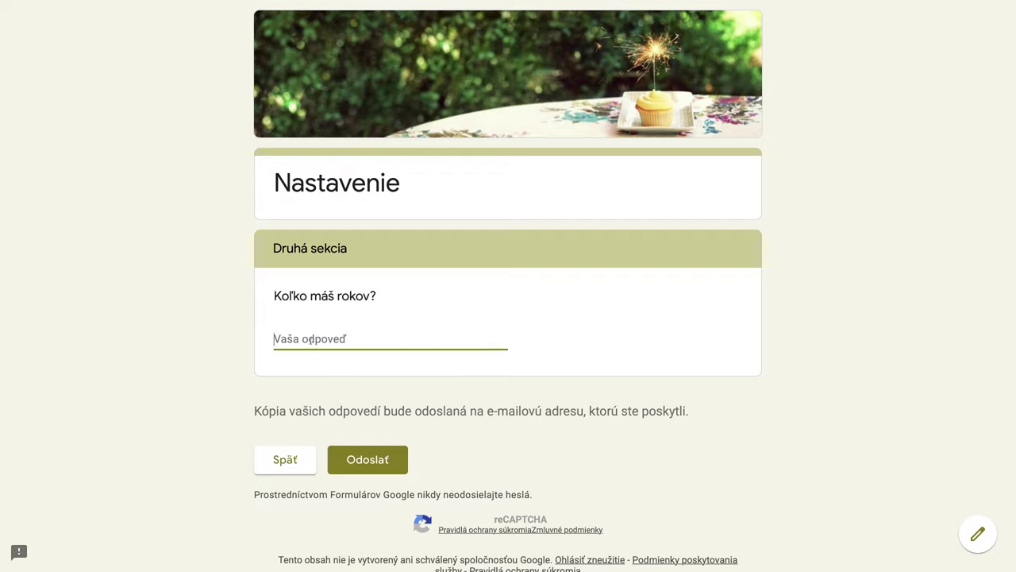
{"action": "type", "text": "53"}
{"action": "key", "text": "BackSpace"}
{"action": "left_click_drag", "start_coordinate": [256, 411], "coordinate": [696, 414]}
{"action": "left_click", "coordinate": [519, 443]}
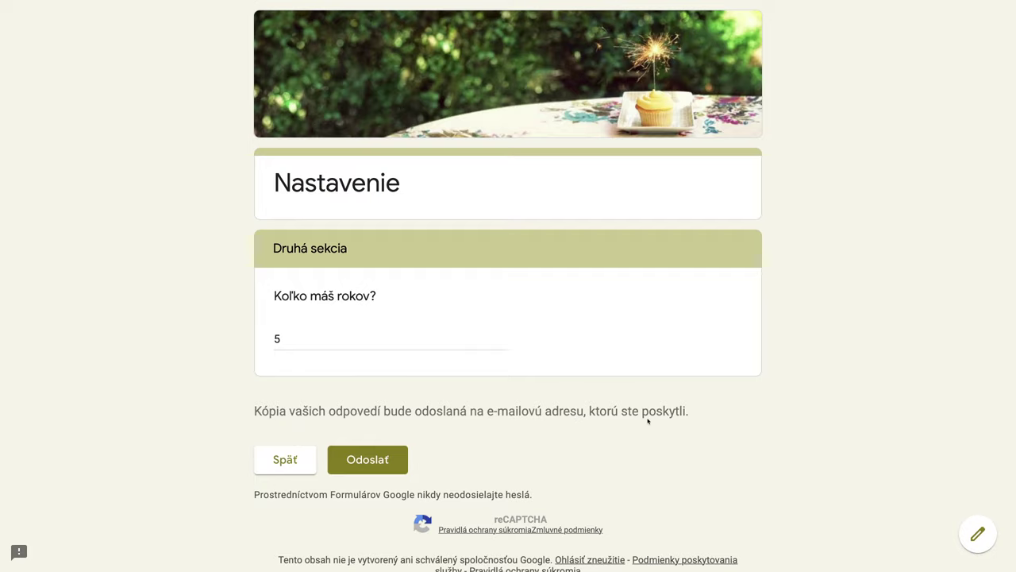
{"action": "left_click", "coordinate": [371, 462]}
Step: Close the confirmation page and check the summary shows 4 responses including an age-5 answer
{"action": "mouse_move", "coordinate": [918, 4]}
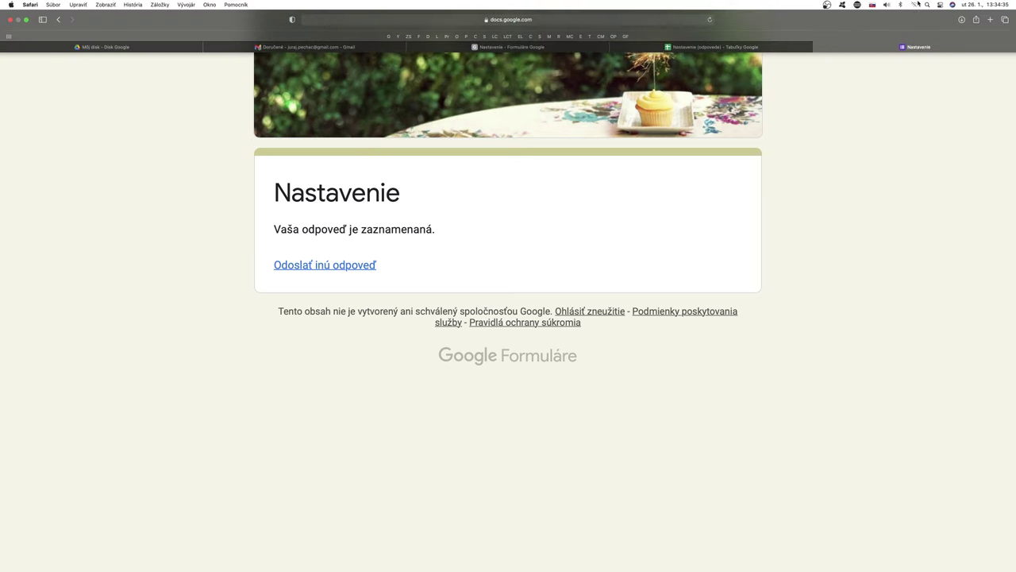
{"action": "left_click", "coordinate": [819, 47]}
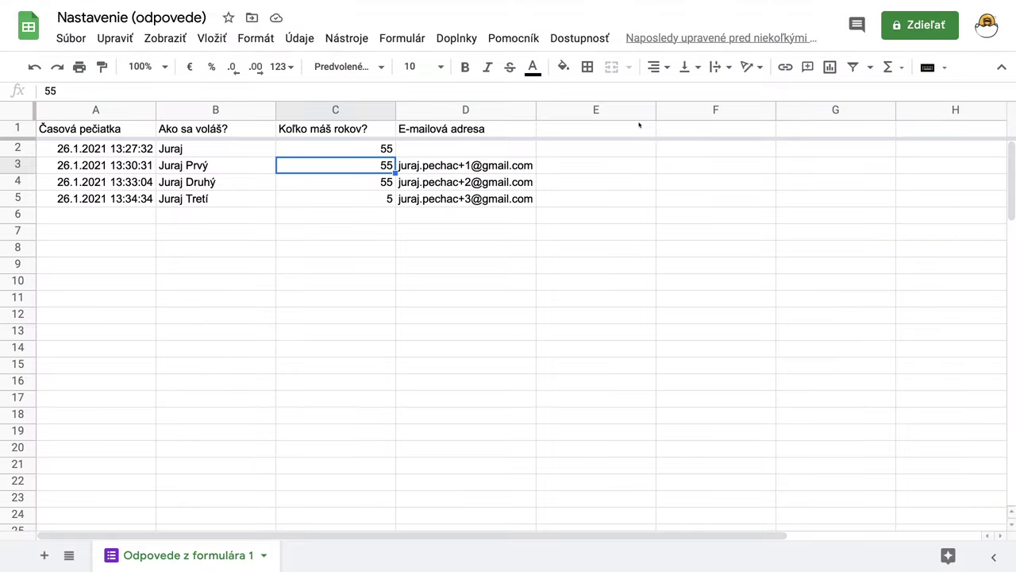
{"action": "mouse_move", "coordinate": [643, 3]}
{"action": "left_click", "coordinate": [647, 40]}
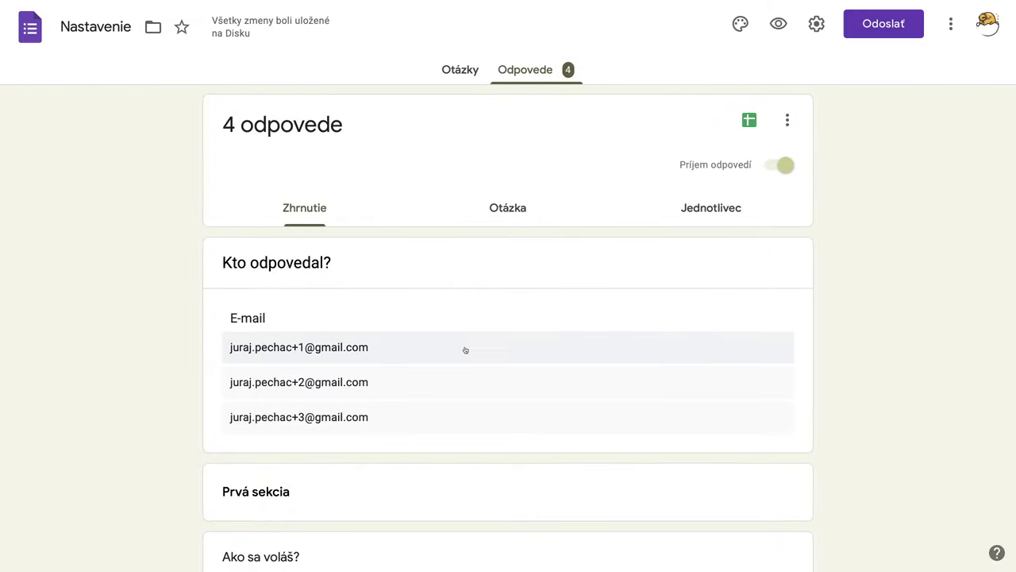
{"action": "scroll", "coordinate": [464, 350], "scroll_direction": "down", "scroll_amount": 7}
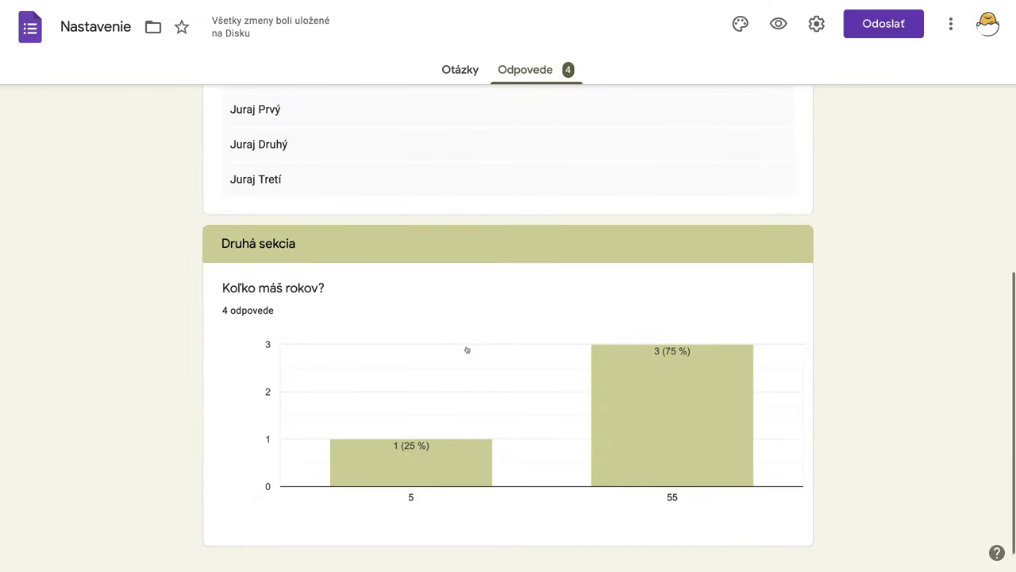
{"action": "mouse_move", "coordinate": [650, 412]}
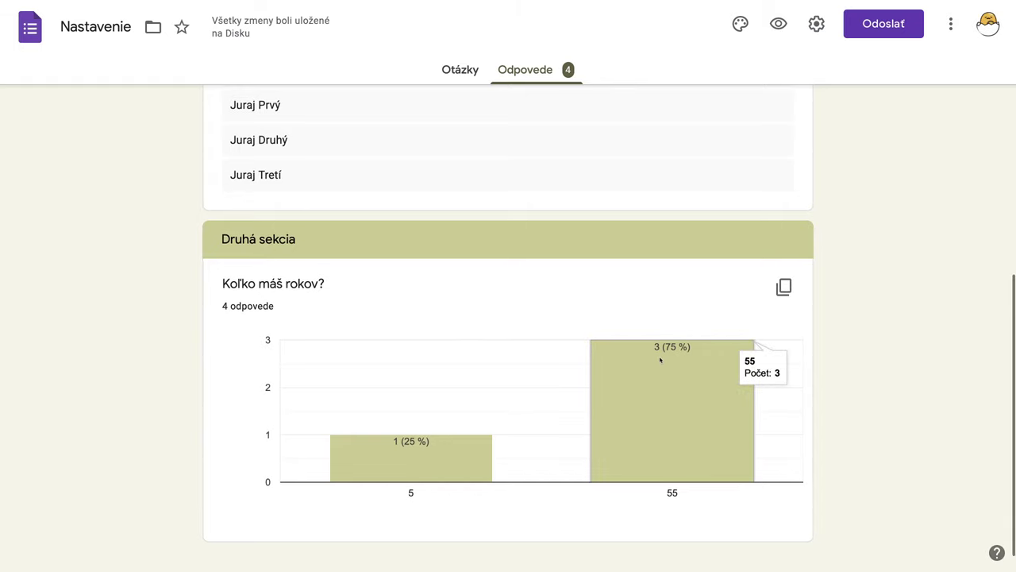
{"action": "mouse_move", "coordinate": [454, 473]}
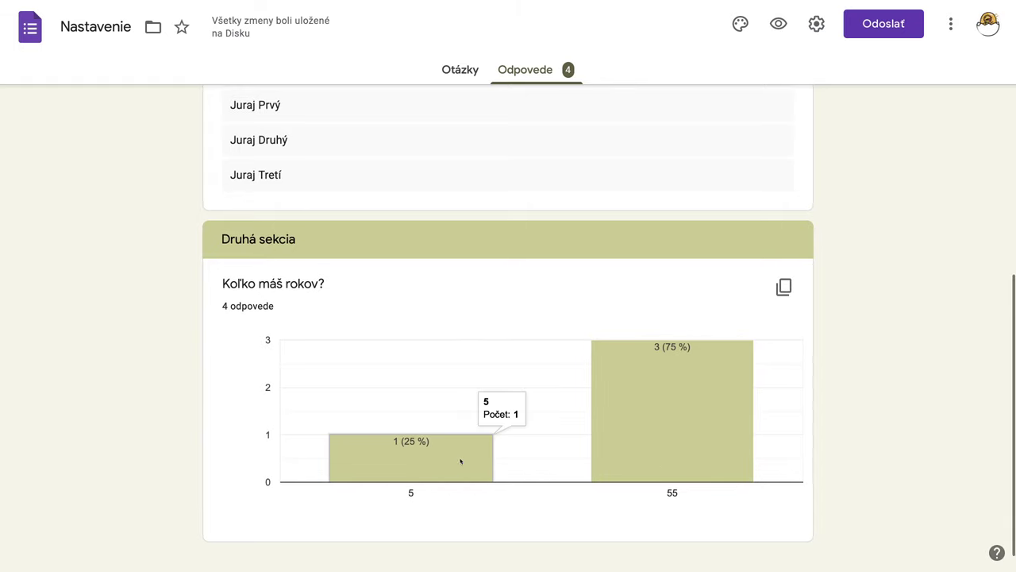
{"action": "scroll", "coordinate": [460, 460], "scroll_direction": "up", "scroll_amount": 10}
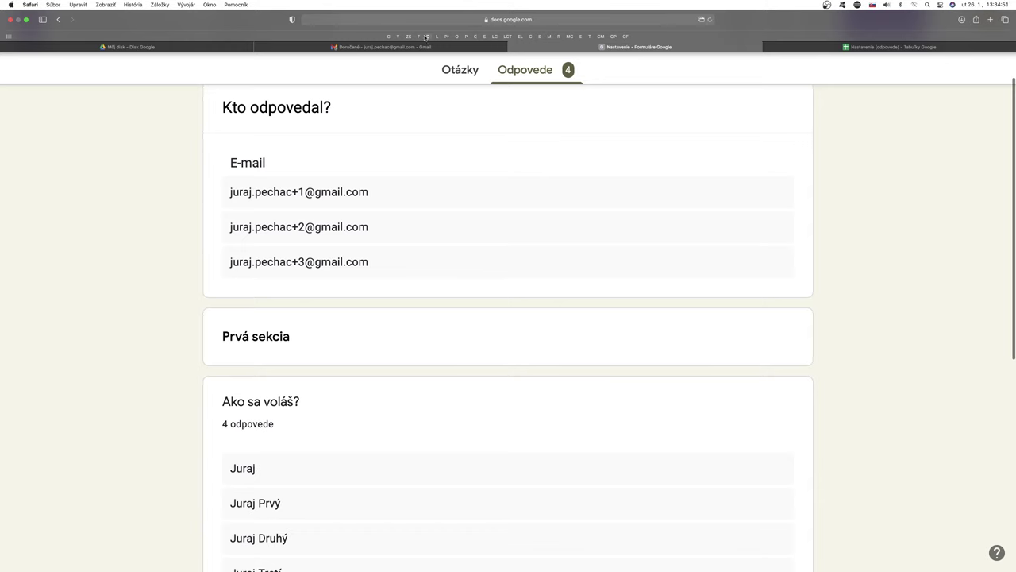
{"action": "left_click", "coordinate": [421, 47]}
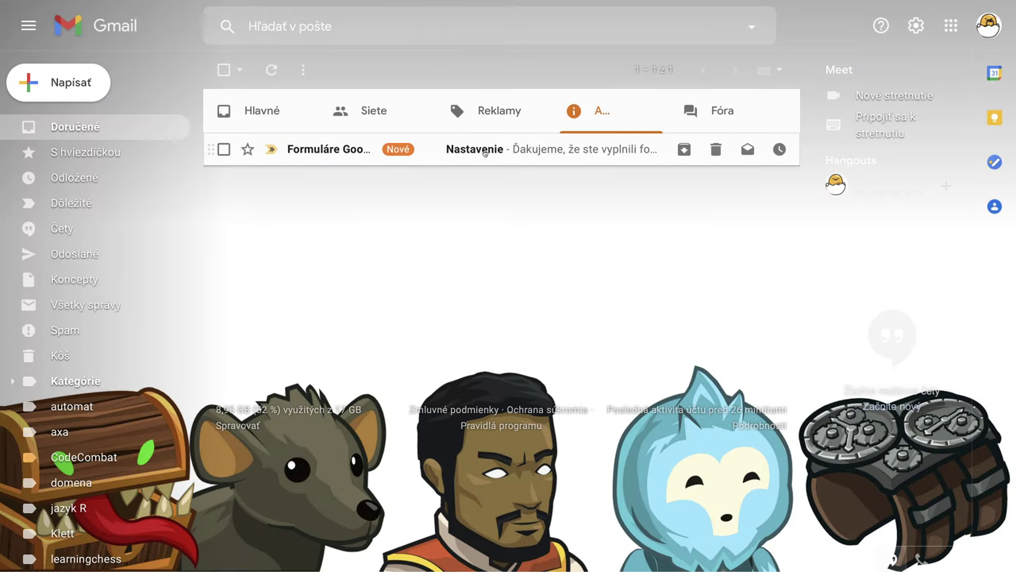
Step: Open the new Nastavenie receipt in Gmail and scroll through the age-5 answers
{"action": "left_click", "coordinate": [485, 152]}
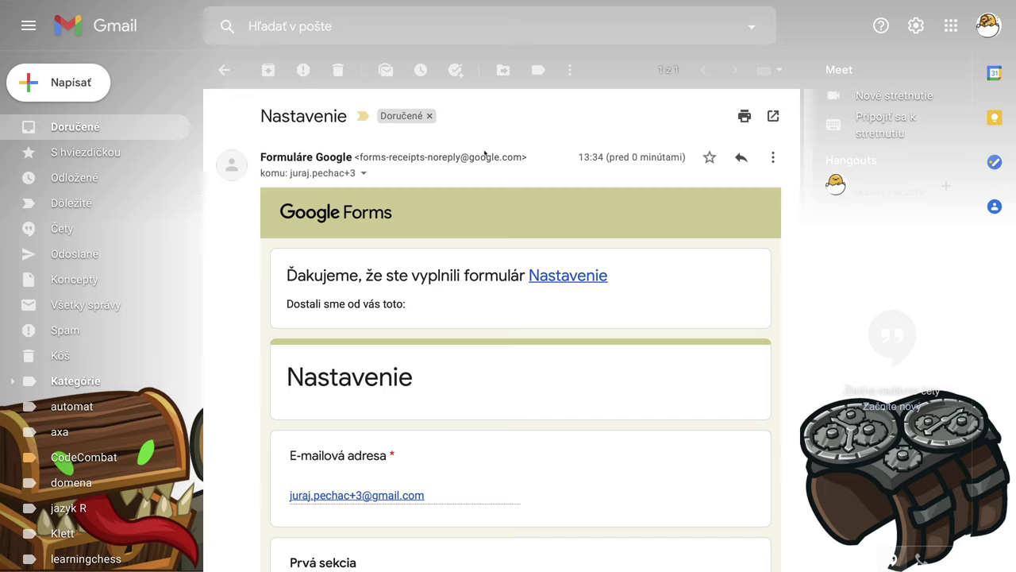
{"action": "scroll", "coordinate": [524, 382], "scroll_direction": "down", "scroll_amount": 2}
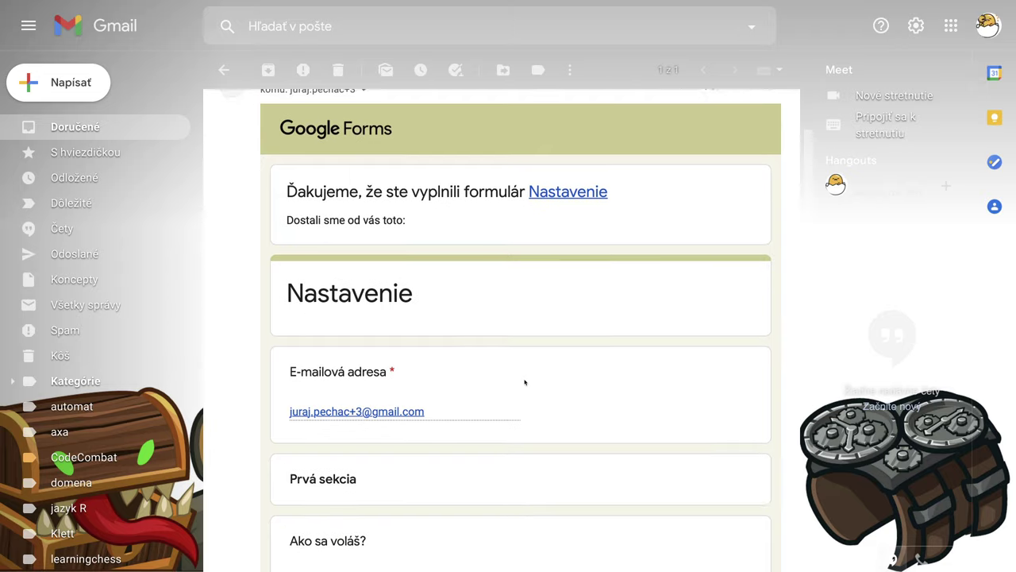
{"action": "scroll", "coordinate": [524, 382], "scroll_direction": "down", "scroll_amount": 1}
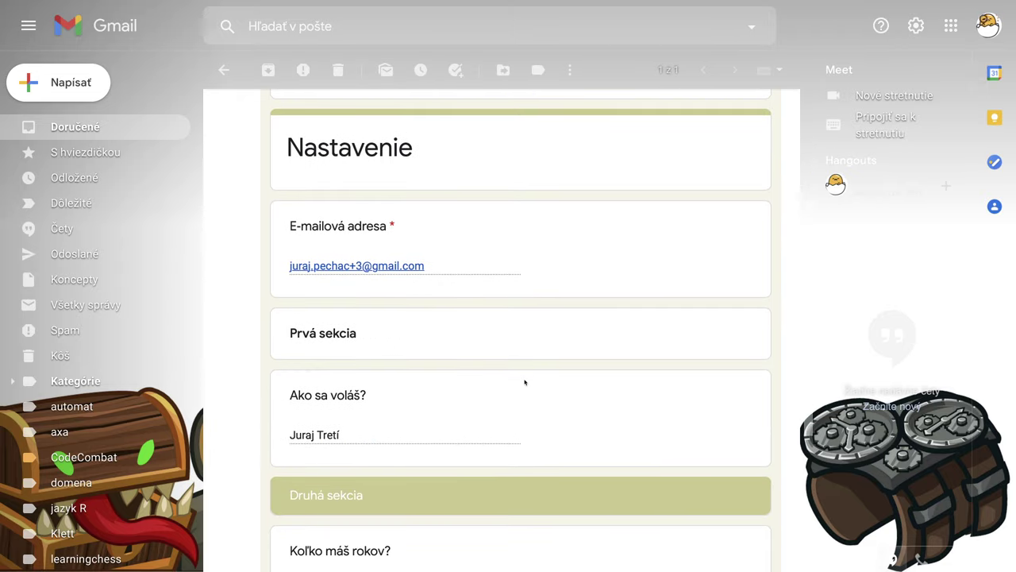
{"action": "scroll", "coordinate": [524, 382], "scroll_direction": "down", "scroll_amount": 2}
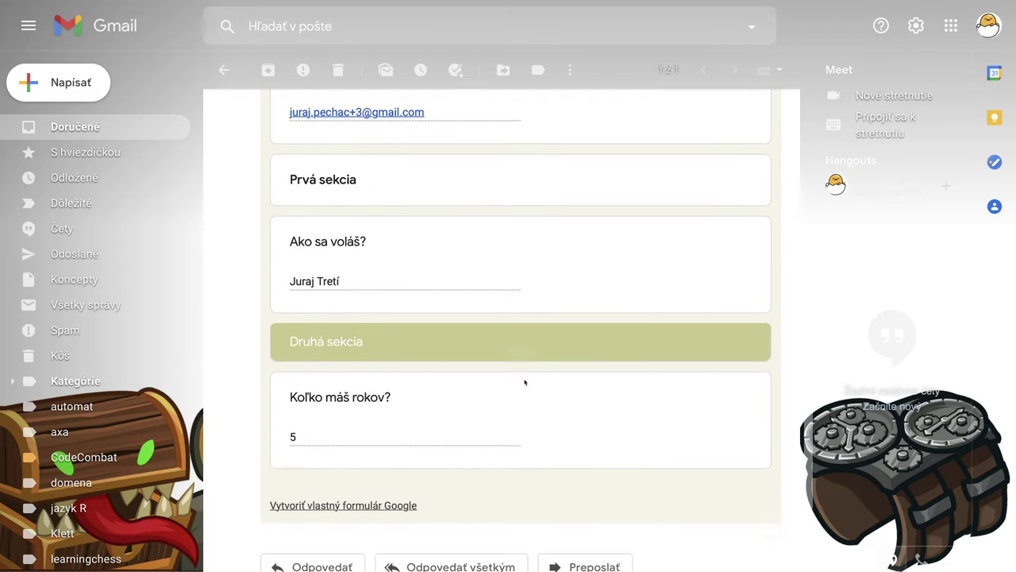
{"action": "scroll", "coordinate": [524, 382], "scroll_direction": "up", "scroll_amount": 4}
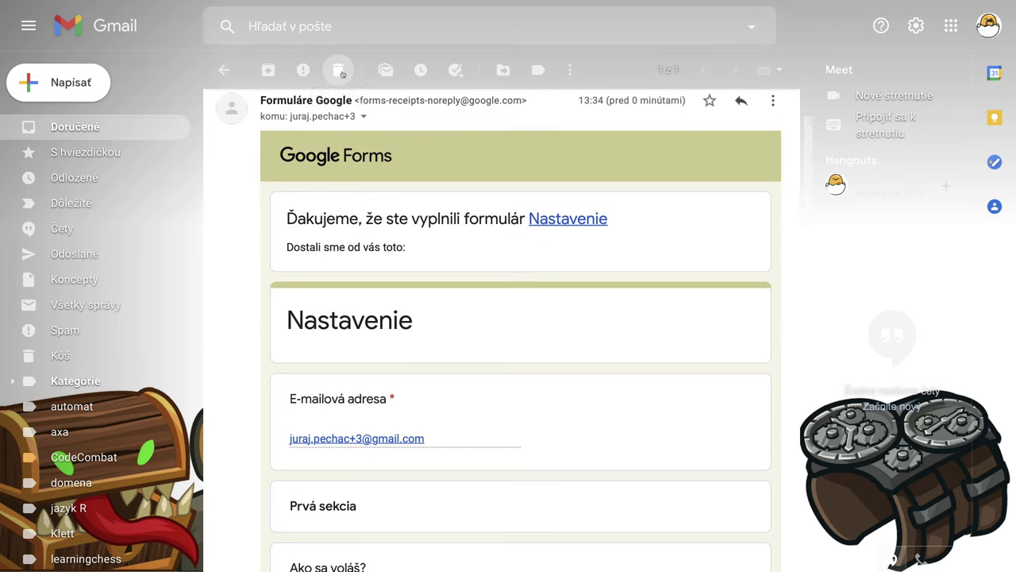
Step: Delete the receipt and go back to the form's 4-response summary
{"action": "left_click", "coordinate": [338, 70]}
{"action": "mouse_move", "coordinate": [634, 3]}
{"action": "left_click", "coordinate": [623, 48]}
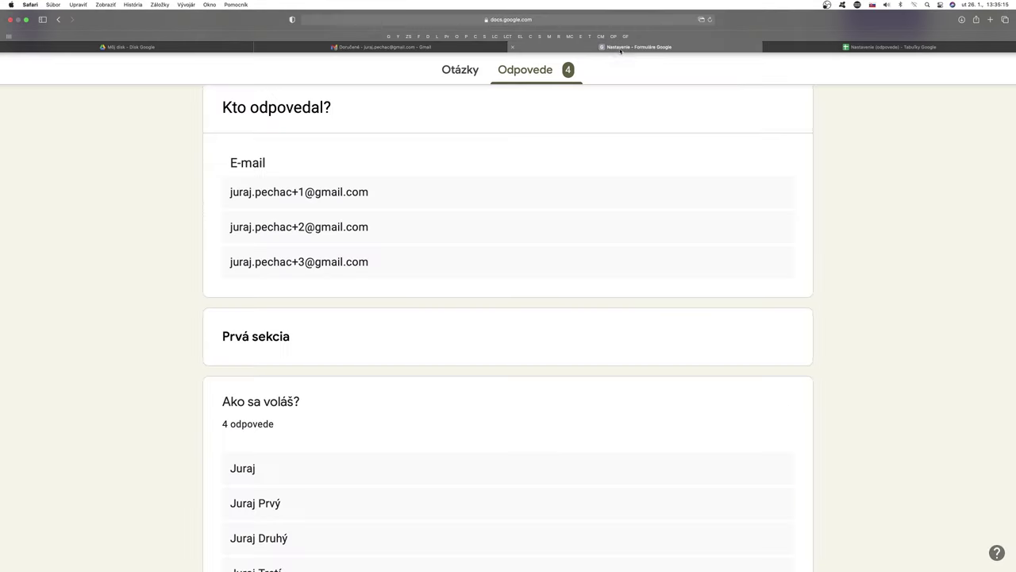
Step: In the form settings, set Potvrdenia odpovedí to 'Ak to respondent požaduje'
{"action": "left_click", "coordinate": [462, 72]}
{"action": "left_click", "coordinate": [815, 25]}
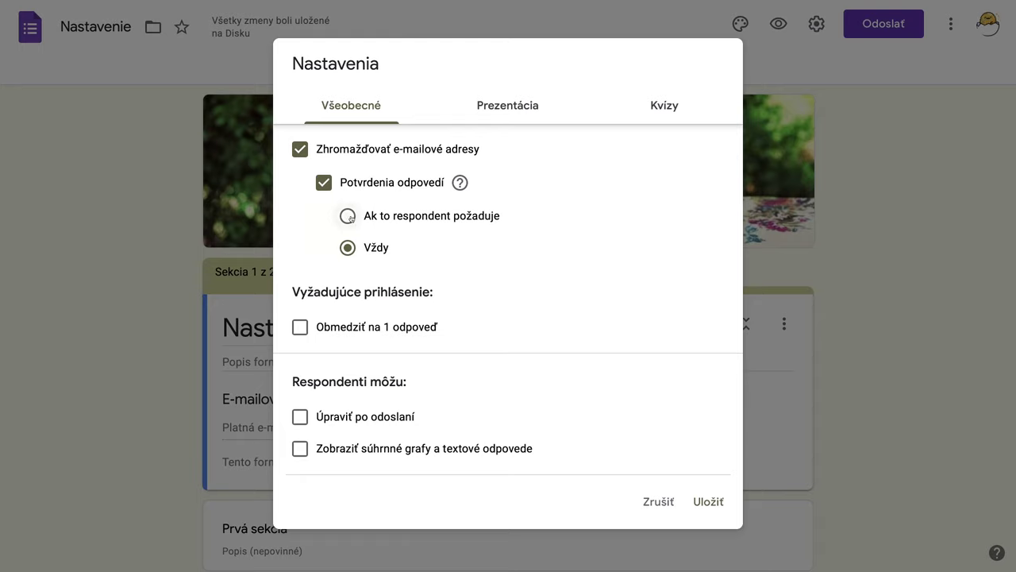
{"action": "left_click", "coordinate": [349, 216]}
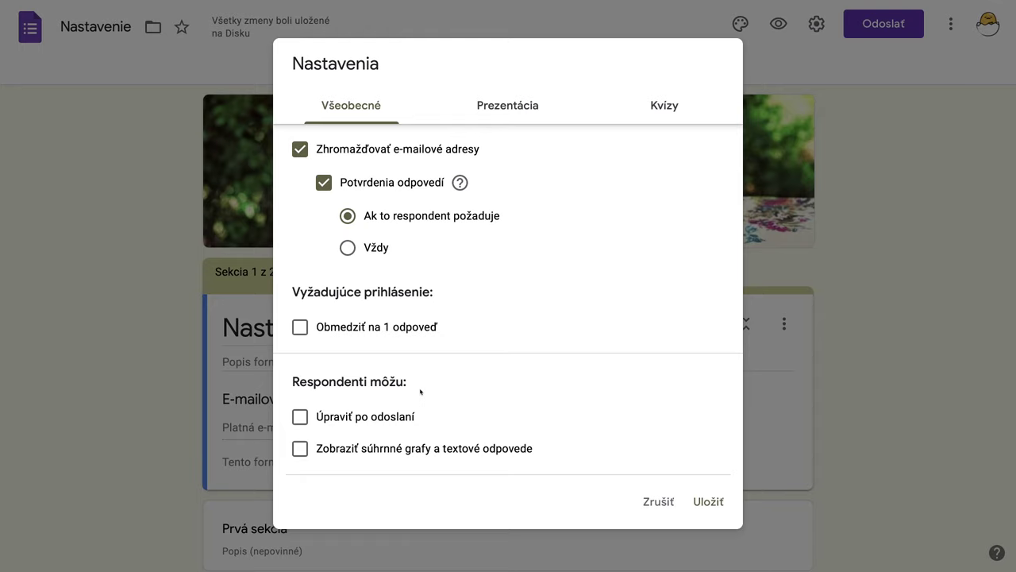
Step: Check 'Obmedziť na 1 odpoveď' and 'Upraviť po odoslaní' in General settings, then save
{"action": "left_click", "coordinate": [300, 328]}
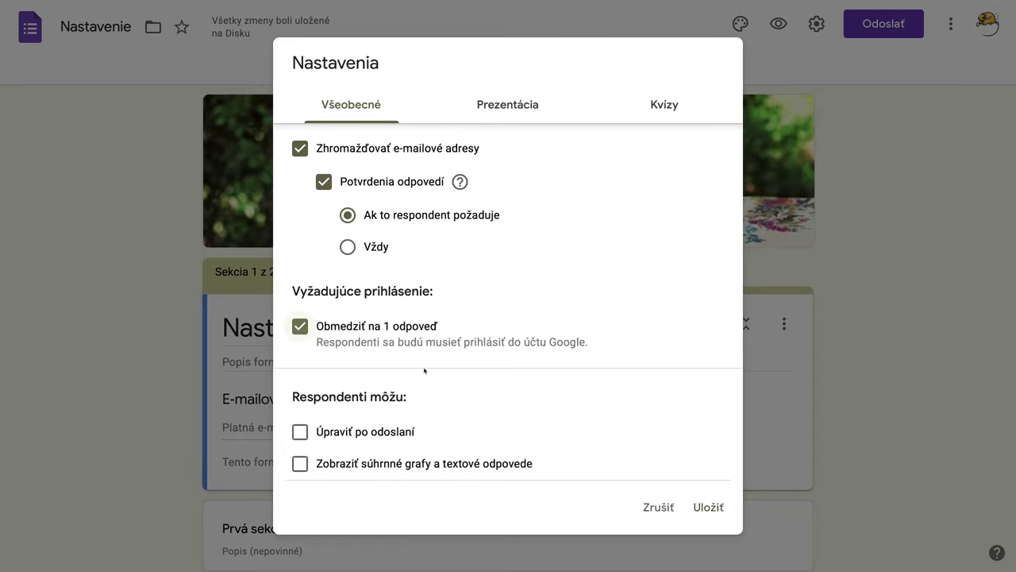
{"action": "left_click", "coordinate": [301, 432]}
{"action": "left_click", "coordinate": [709, 506]}
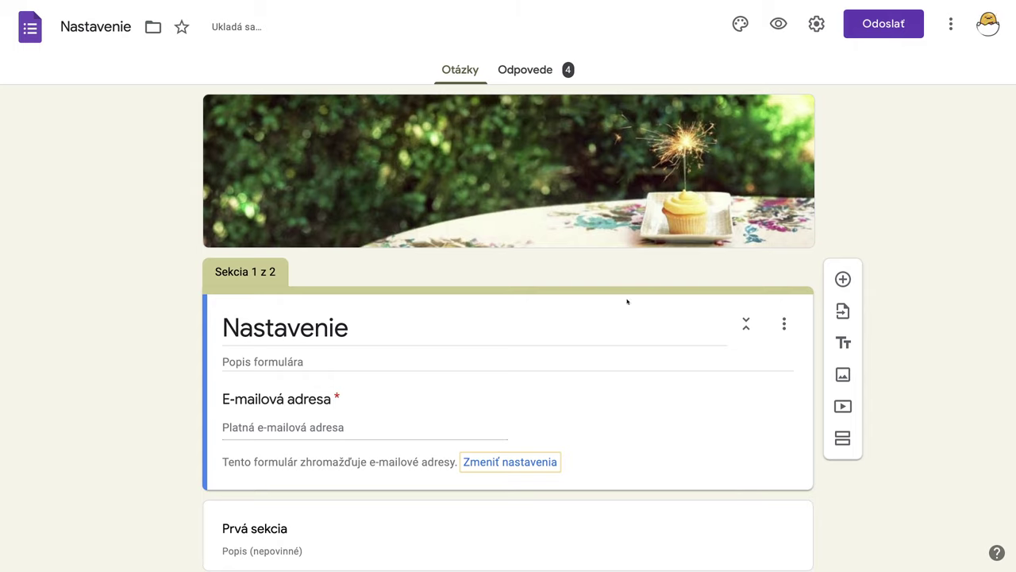
{"action": "scroll", "coordinate": [626, 299], "scroll_direction": "down", "scroll_amount": 2}
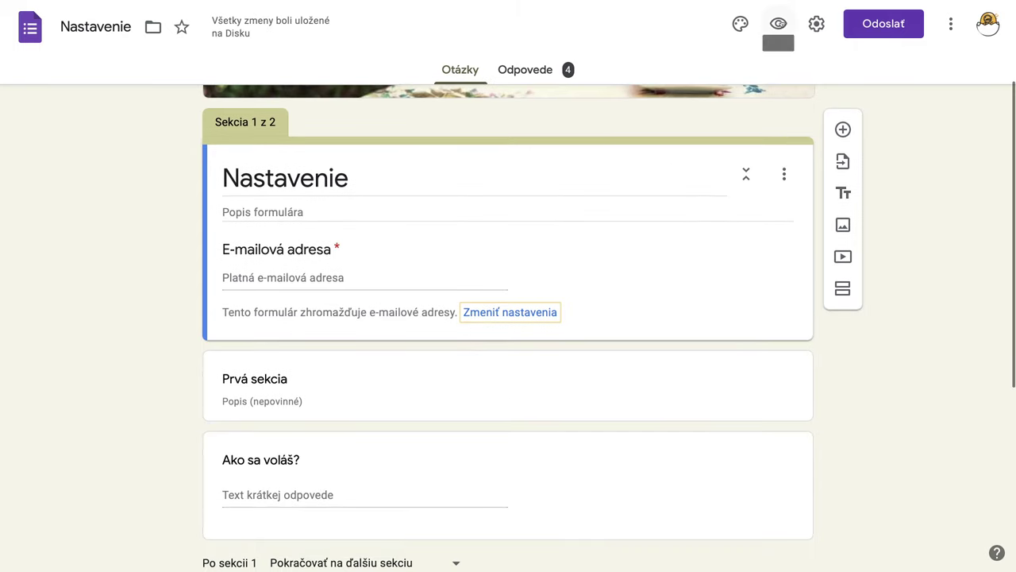
Step: In the form preview, enter the respondent's e-mail and full name, then continue to the next section
{"action": "left_click", "coordinate": [778, 23]}
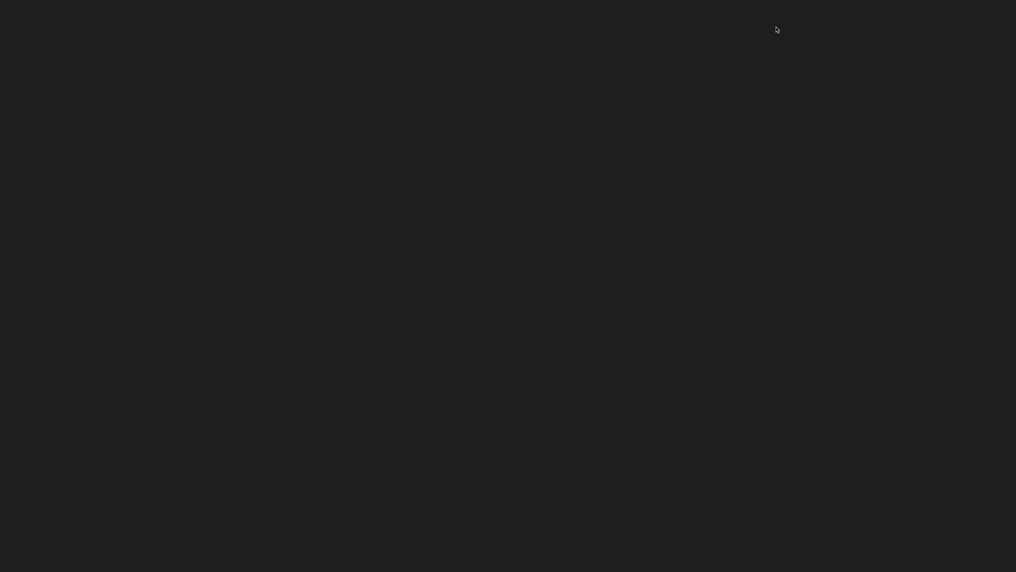
{"action": "left_click", "coordinate": [302, 325]}
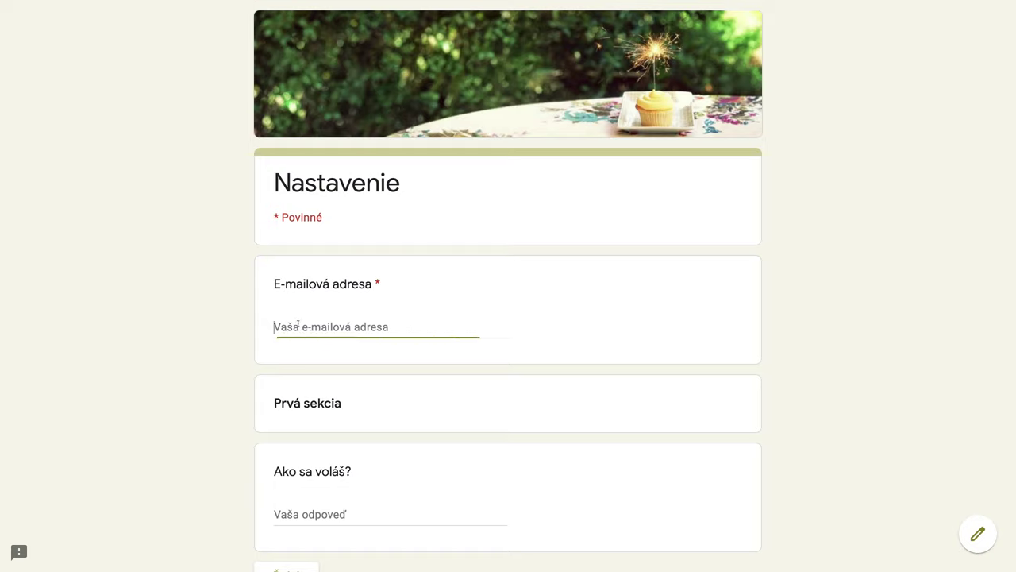
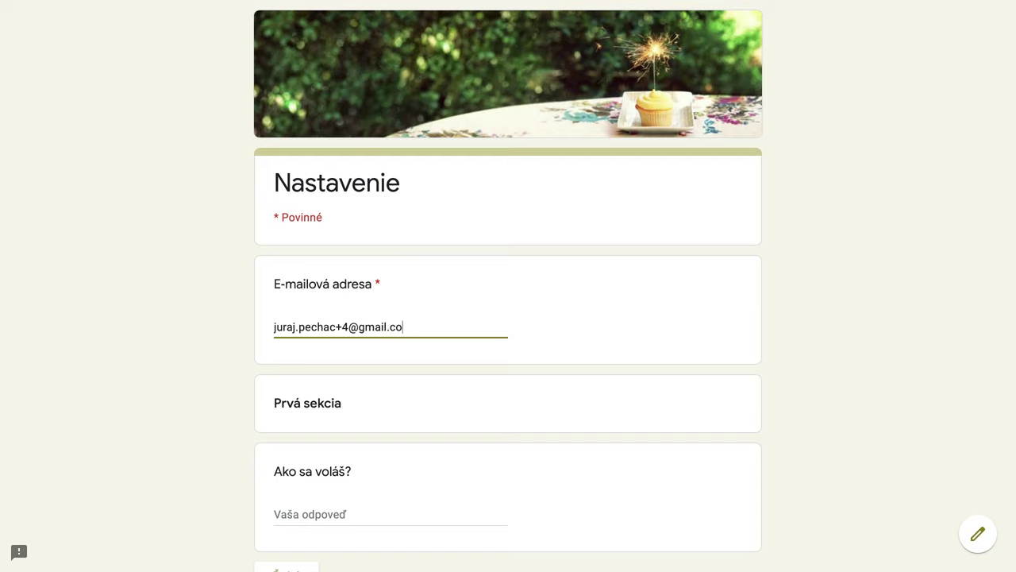
{"action": "key", "text": "Tab"}
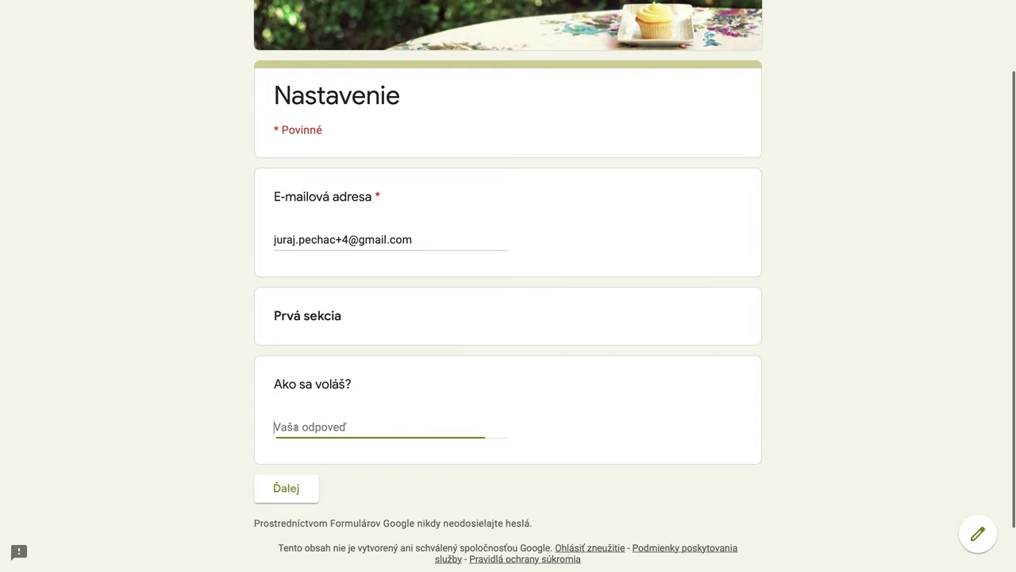
{"action": "type", "text": "Juraj "}
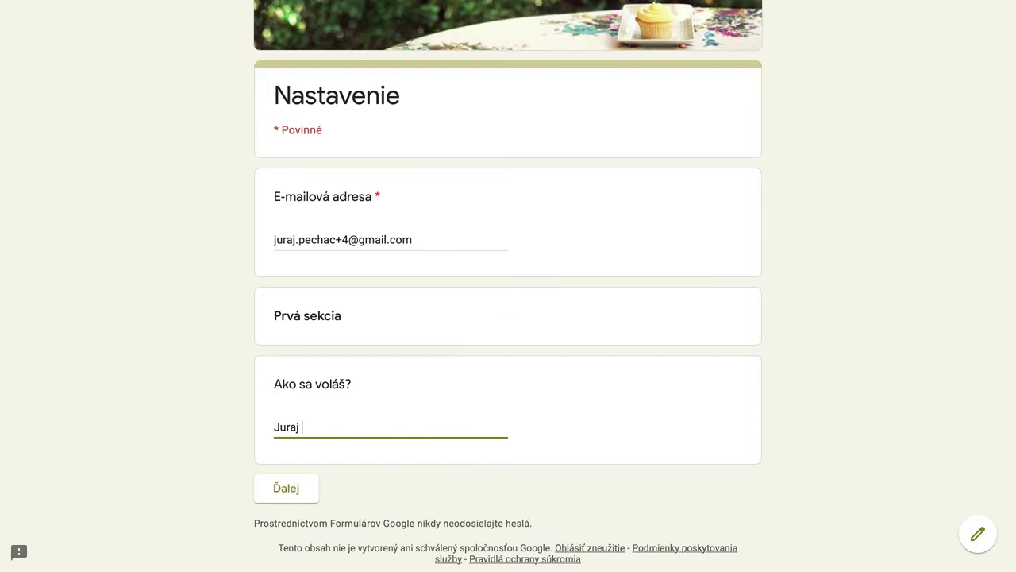
{"action": "type", "text": "ˇ"}
{"action": "type", "text": "Štvrt"}
{"action": "type", "text": "ý"}
{"action": "left_click", "coordinate": [308, 488]}
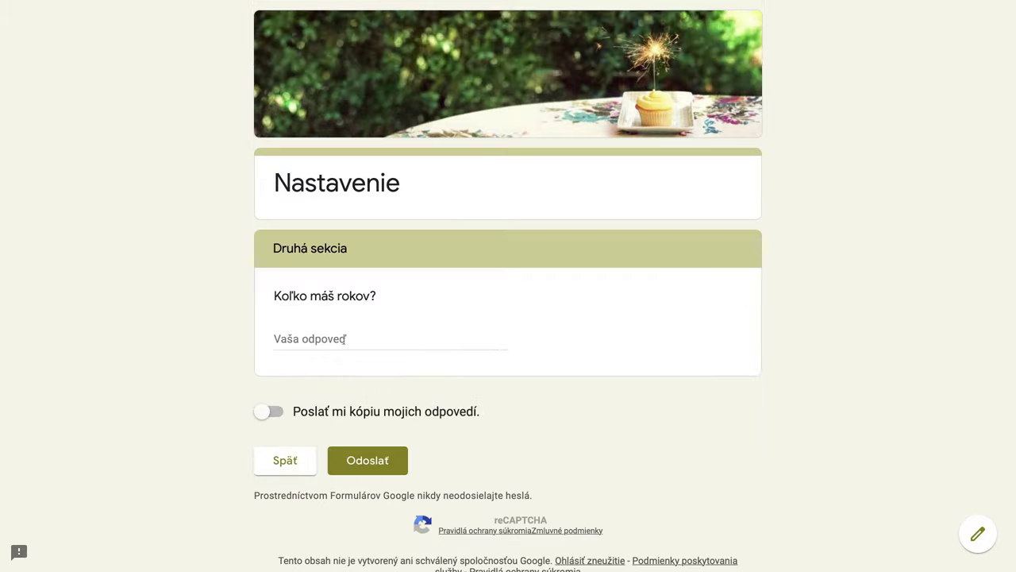
Step: Enter age 5, request a copy of the responses, and submit the form
{"action": "left_click", "coordinate": [318, 345]}
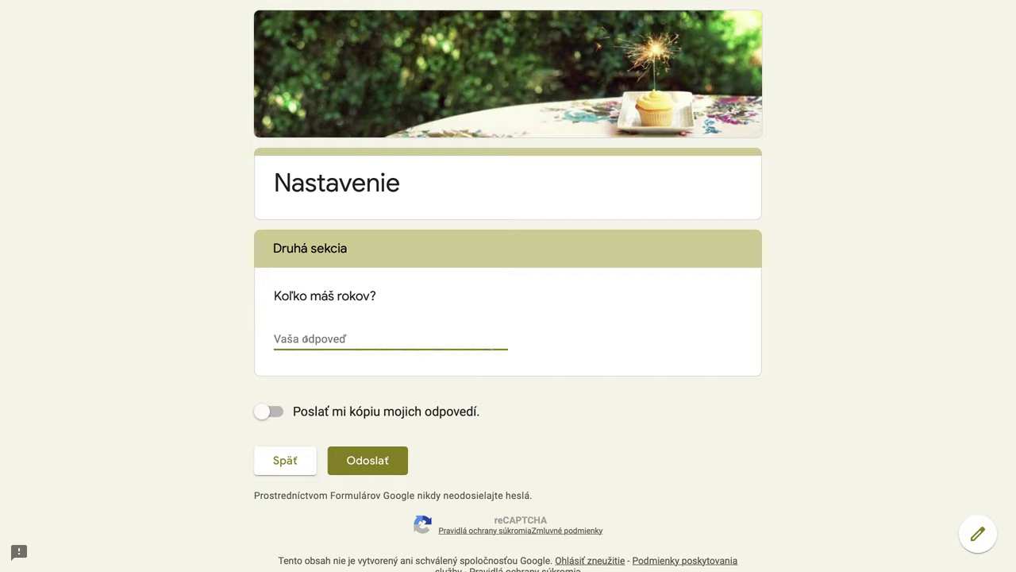
{"action": "type", "text": "5"}
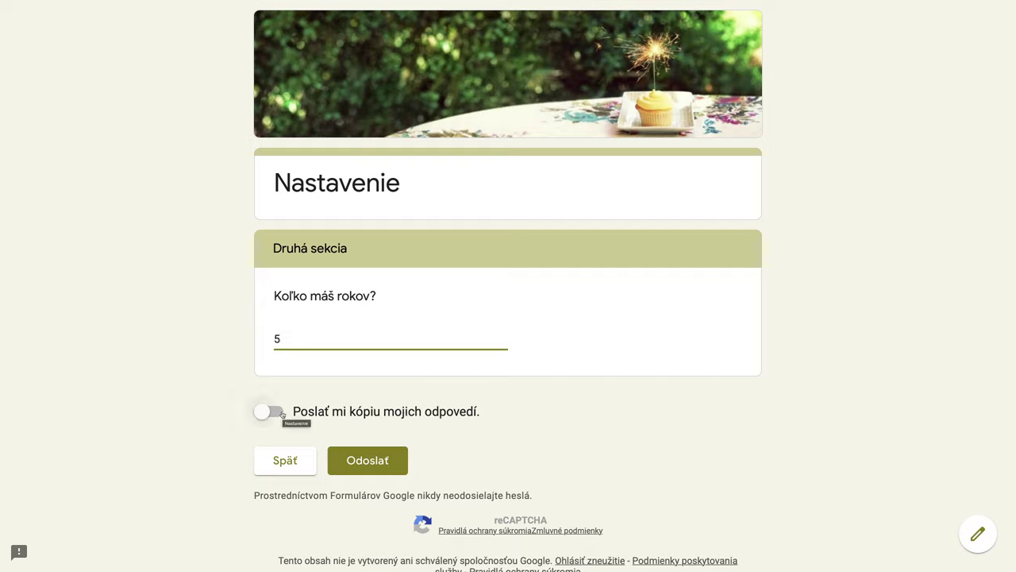
{"action": "left_click", "coordinate": [282, 414]}
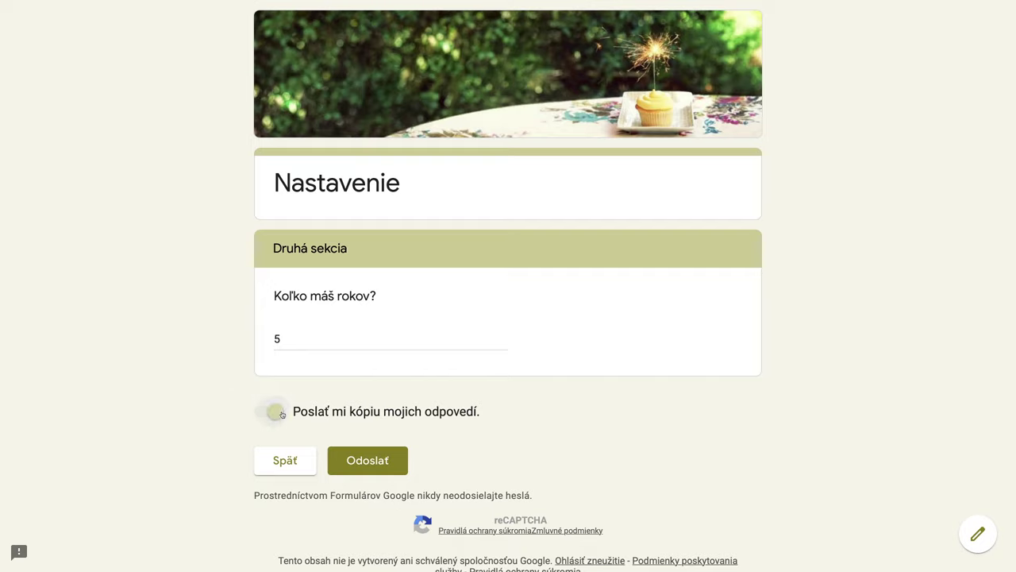
{"action": "left_click", "coordinate": [369, 462]}
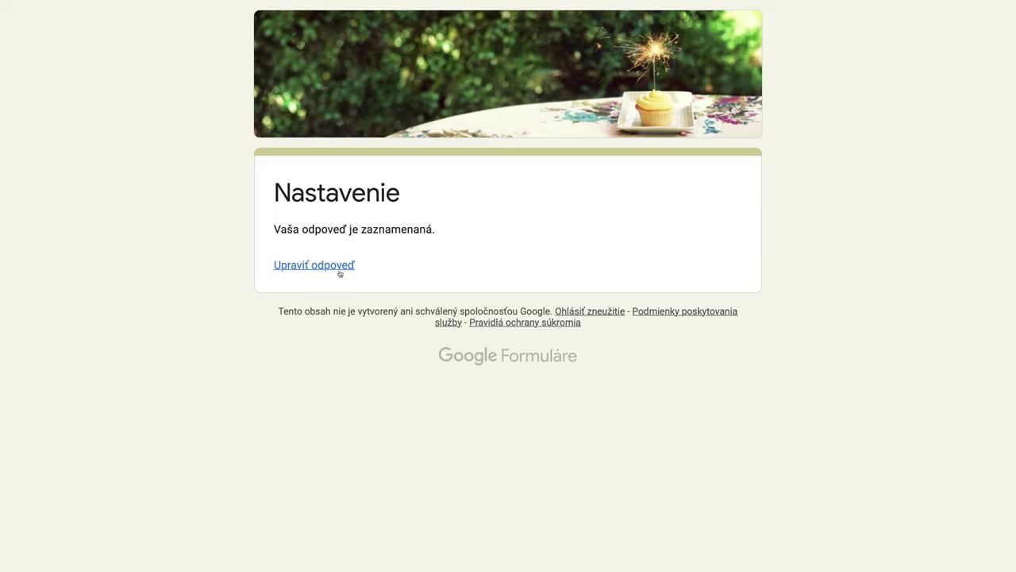
Step: Reopen the submitted response, change the age answer from 5 to 55, and resubmit
{"action": "left_click", "coordinate": [332, 269]}
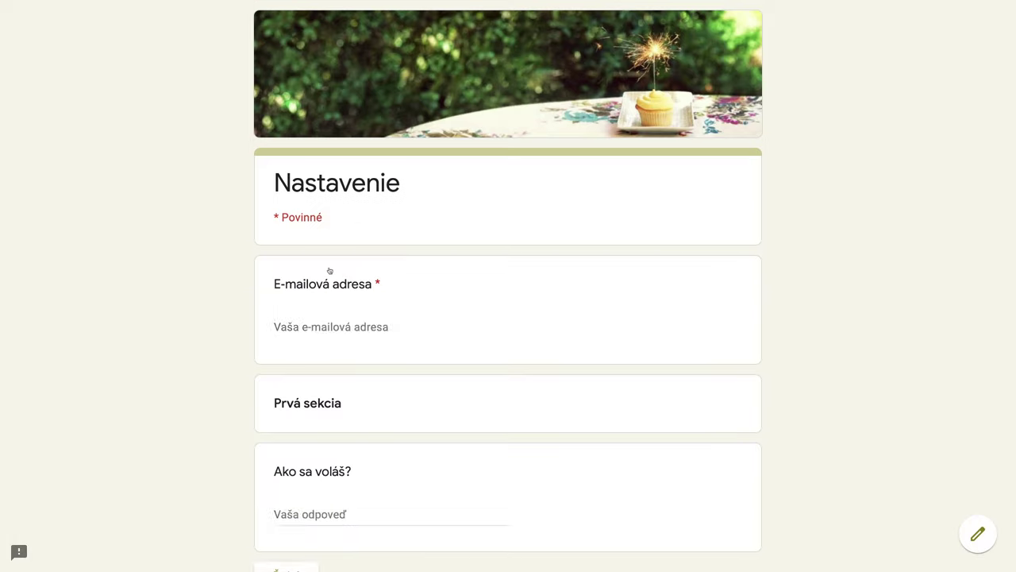
{"action": "scroll", "coordinate": [471, 346], "scroll_direction": "down", "scroll_amount": 3}
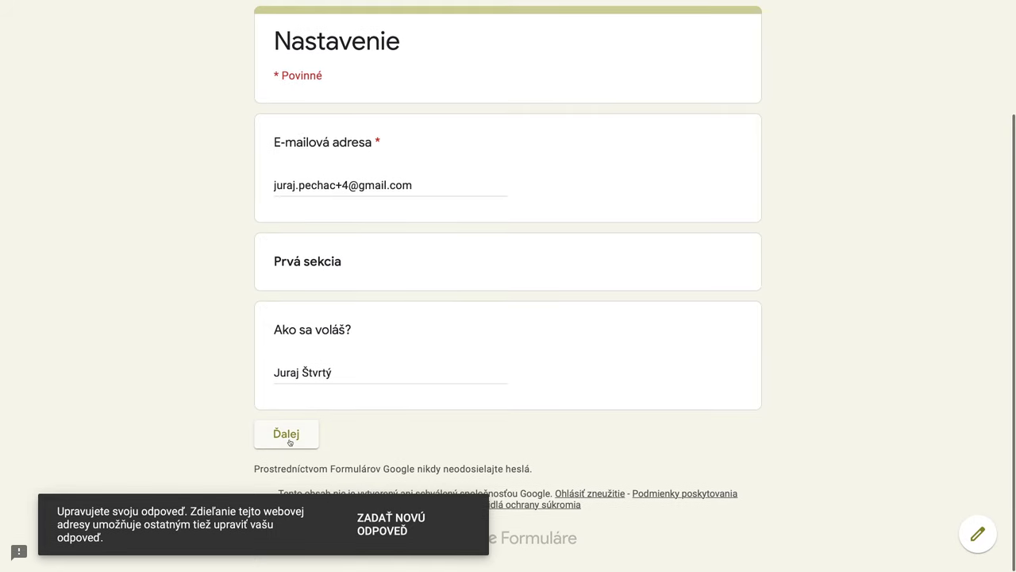
{"action": "left_click", "coordinate": [314, 431]}
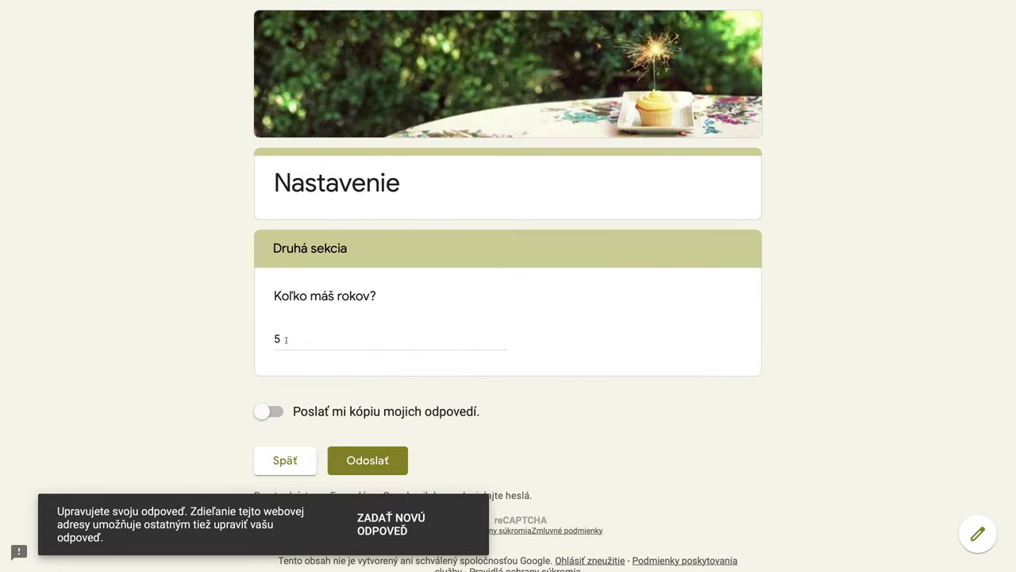
{"action": "left_click", "coordinate": [286, 340]}
{"action": "type", "text": "5"}
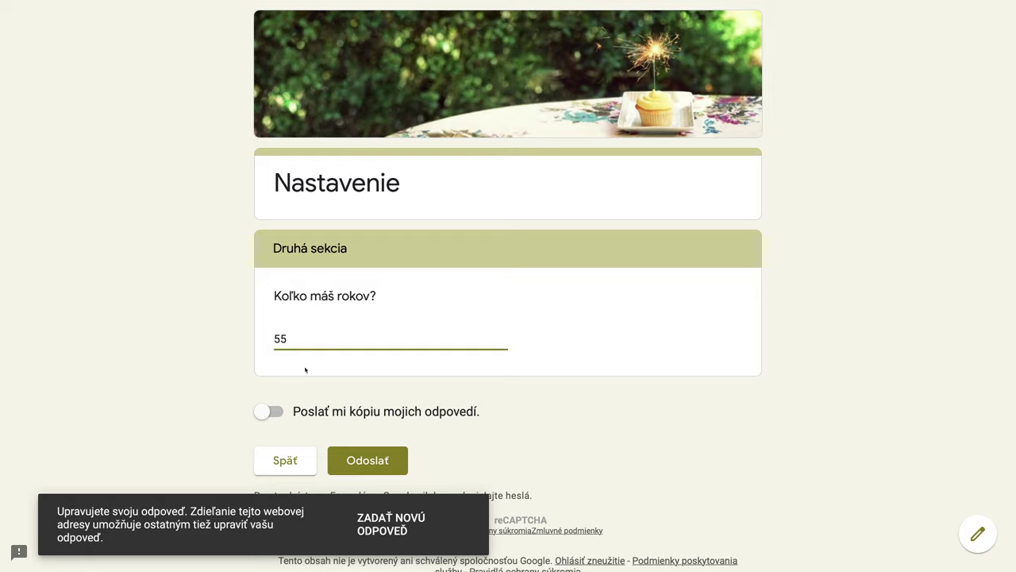
{"action": "left_click", "coordinate": [370, 464]}
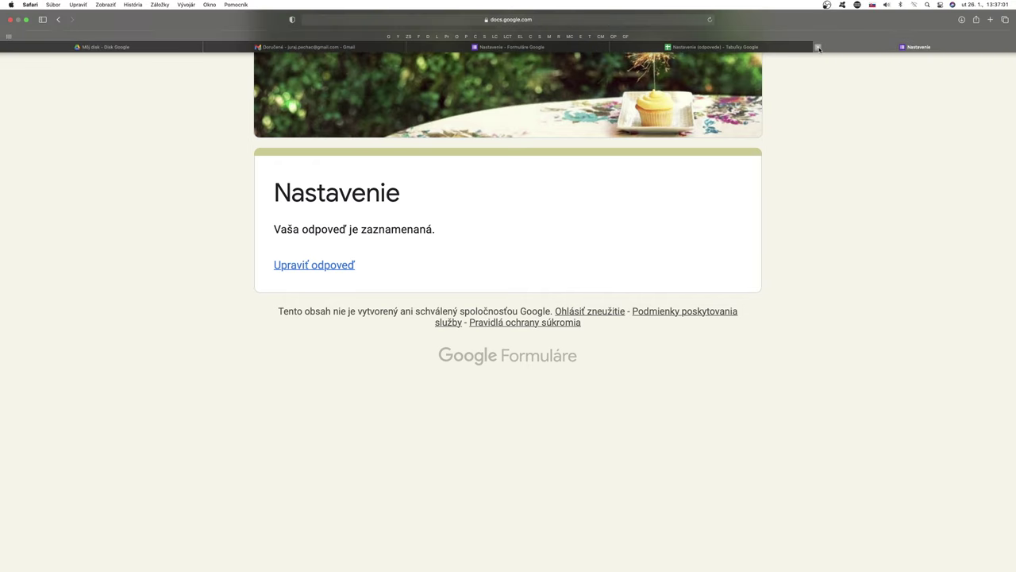
Step: Confirm cell C6 in 'Nastavenie (odpovede)' is marked as updated to 55, then go back to the form editor
{"action": "left_click", "coordinate": [805, 47]}
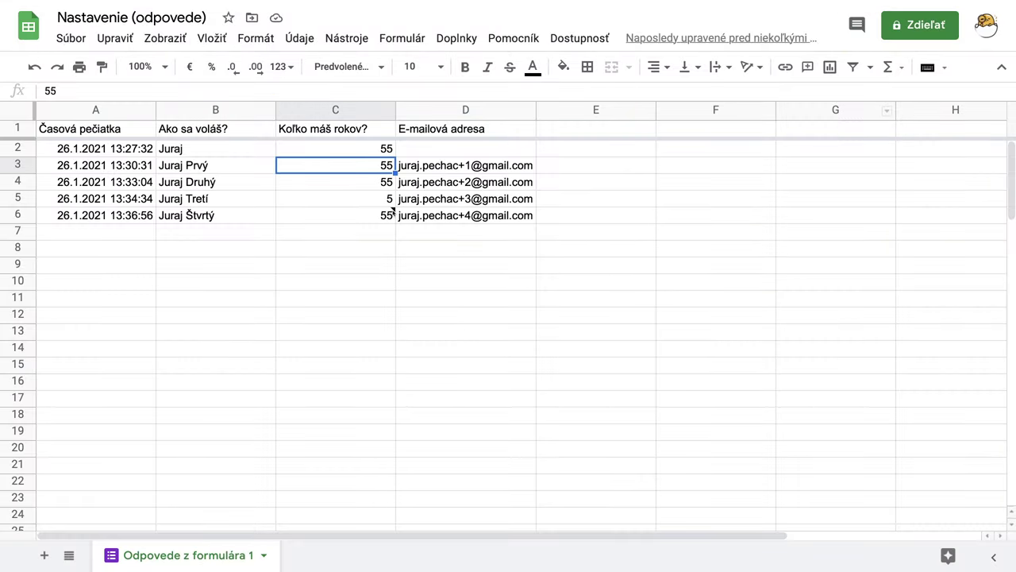
{"action": "mouse_move", "coordinate": [393, 212]}
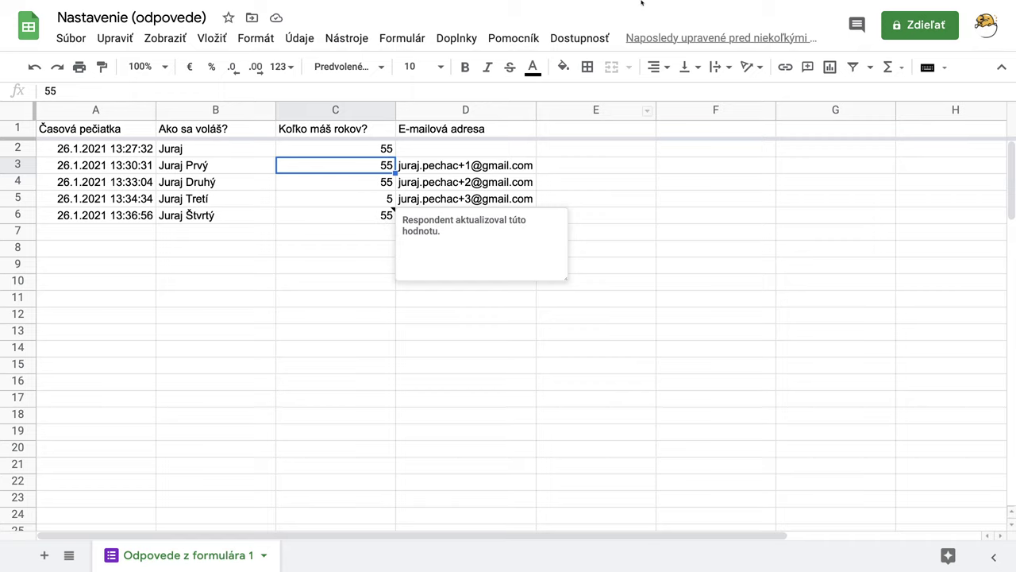
{"action": "mouse_move", "coordinate": [643, 3]}
{"action": "left_click", "coordinate": [618, 47]}
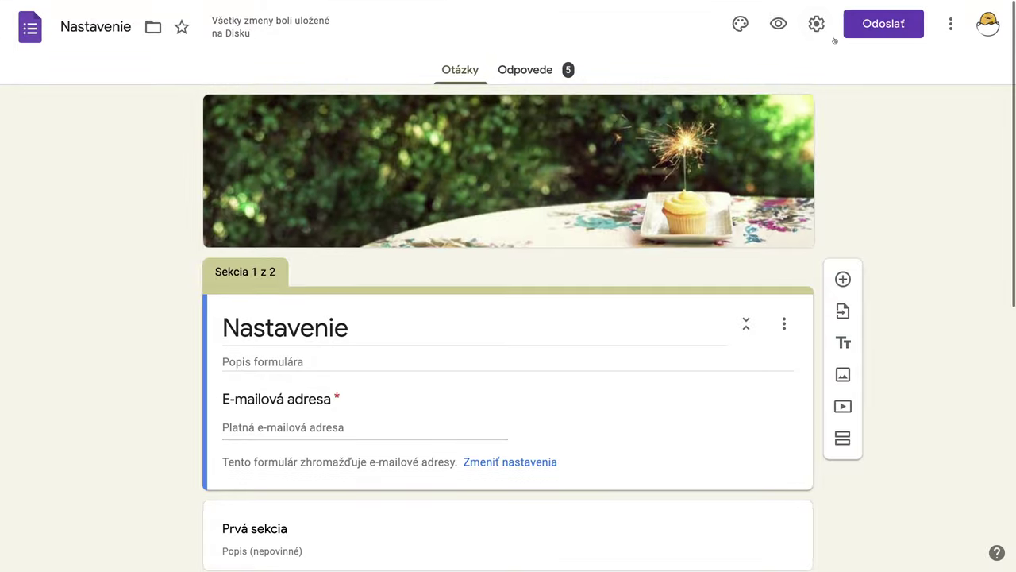
Step: Enable 'Zobraziť súhrnné grafy a textové odpovede', save the settings, and open the form preview
{"action": "left_click", "coordinate": [816, 24]}
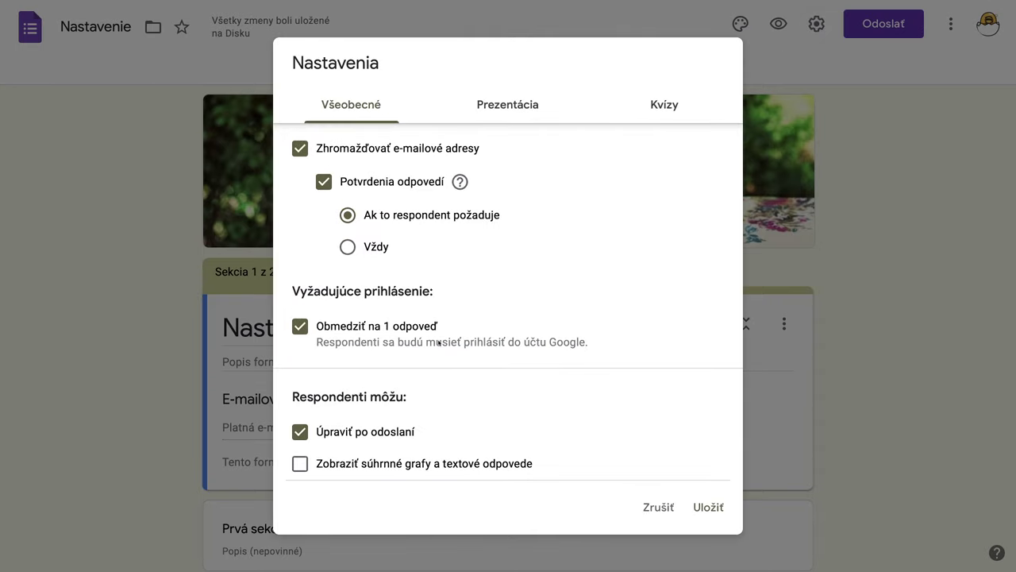
{"action": "scroll", "coordinate": [417, 410], "scroll_direction": "down", "scroll_amount": 1}
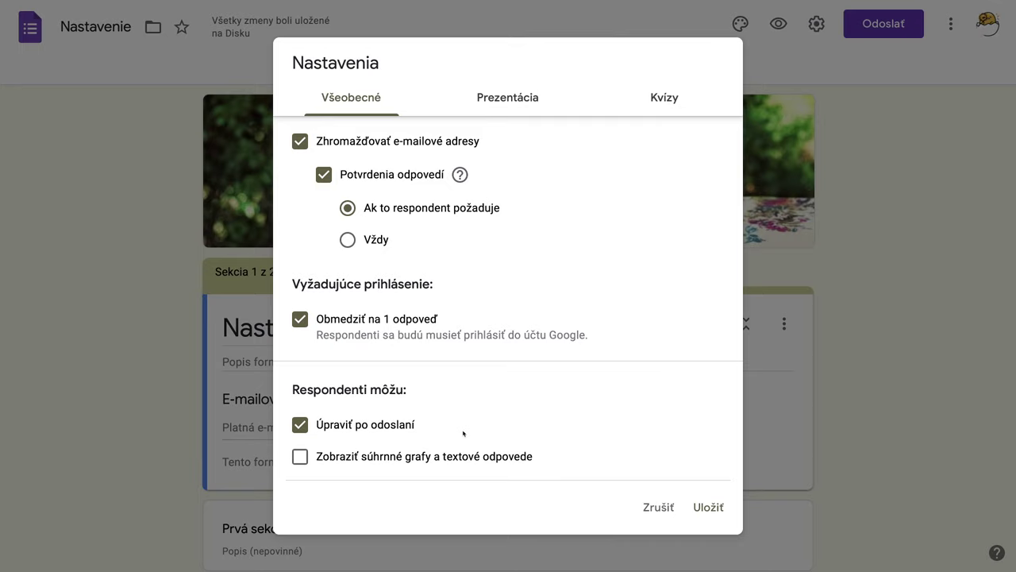
{"action": "left_click", "coordinate": [300, 458]}
{"action": "left_click", "coordinate": [706, 508]}
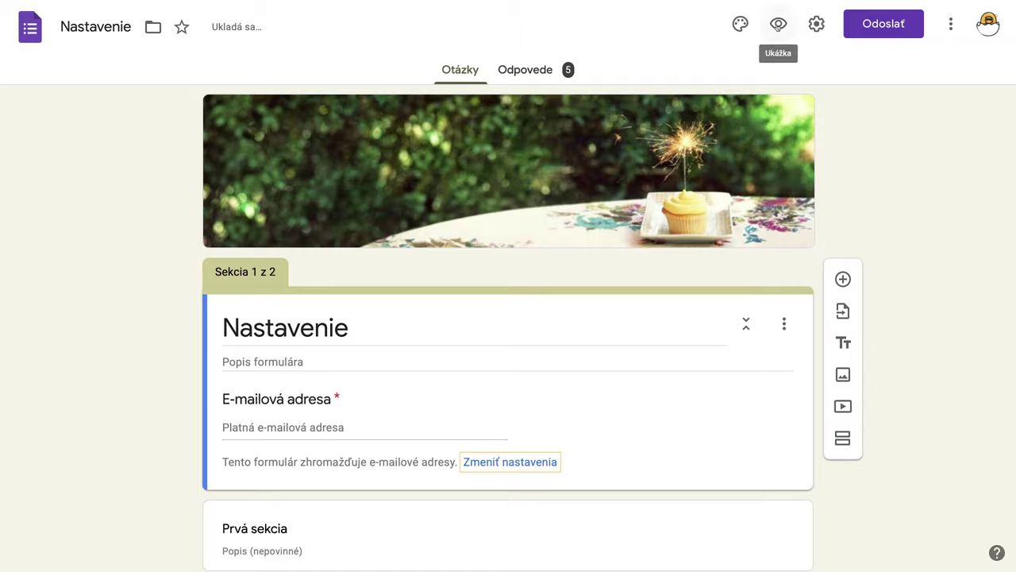
{"action": "left_click", "coordinate": [779, 24]}
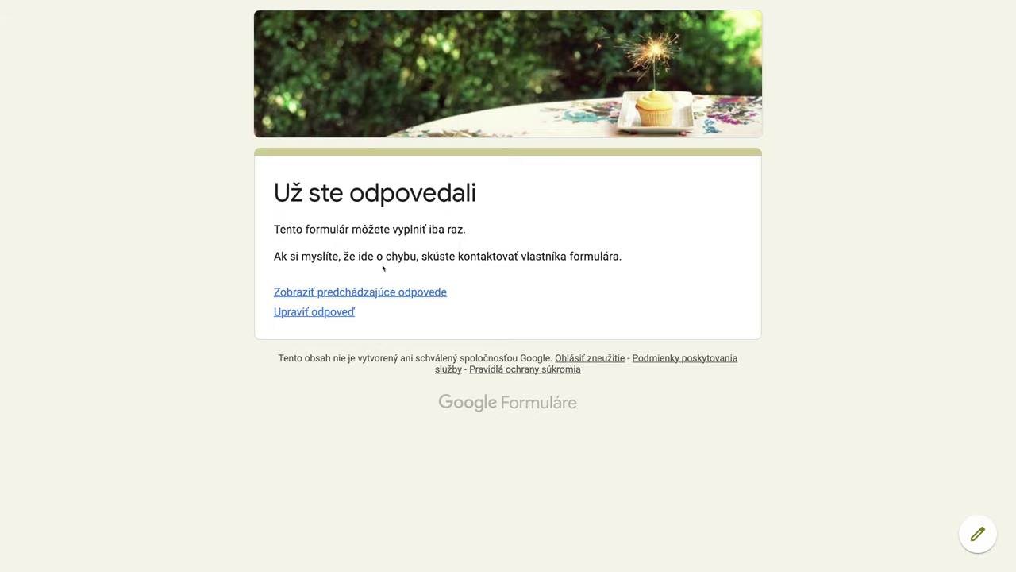
Step: Review the previous-responses summary, including the age chart showing 5 (1) and 55 (4)
{"action": "left_click", "coordinate": [372, 295]}
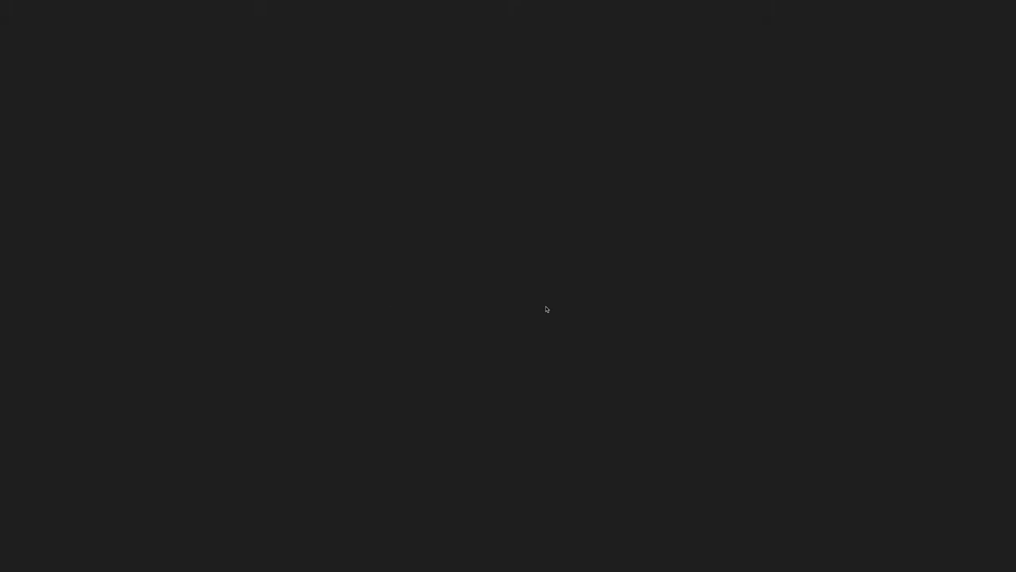
{"action": "scroll", "coordinate": [599, 324], "scroll_direction": "down", "scroll_amount": 1}
{"action": "scroll", "coordinate": [600, 324], "scroll_direction": "down", "scroll_amount": 1}
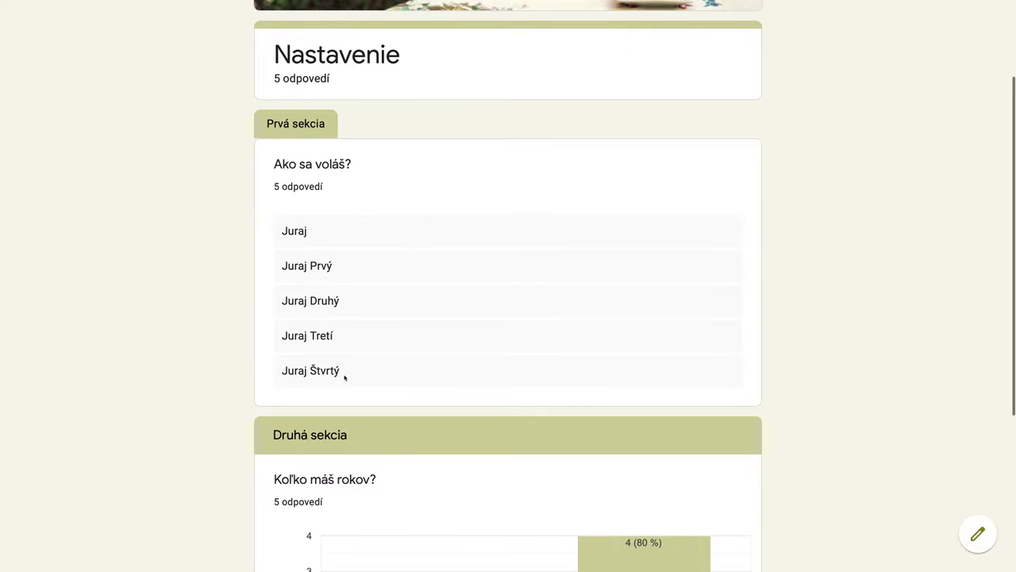
{"action": "scroll", "coordinate": [491, 365], "scroll_direction": "down", "scroll_amount": 3}
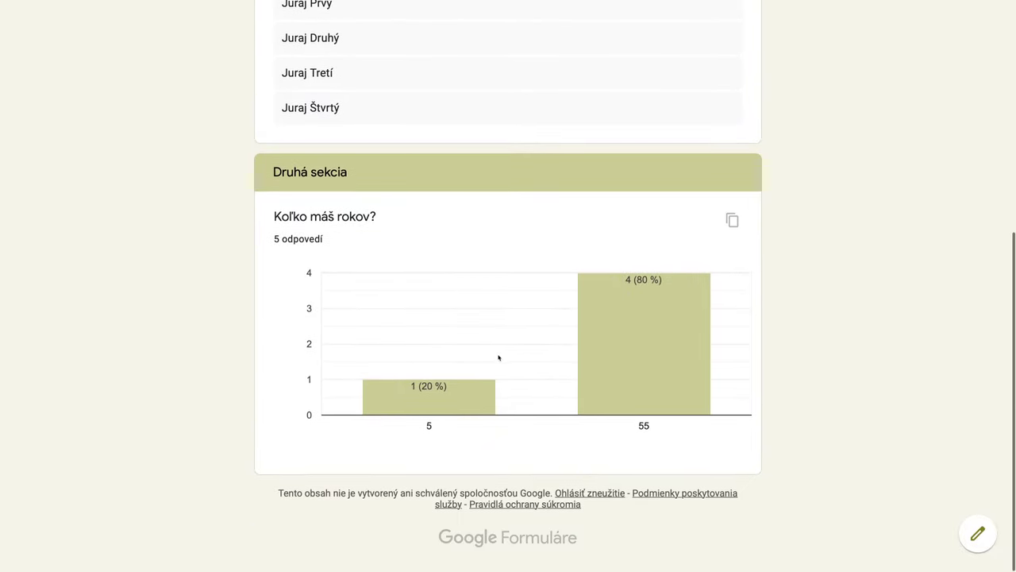
{"action": "mouse_move", "coordinate": [610, 384]}
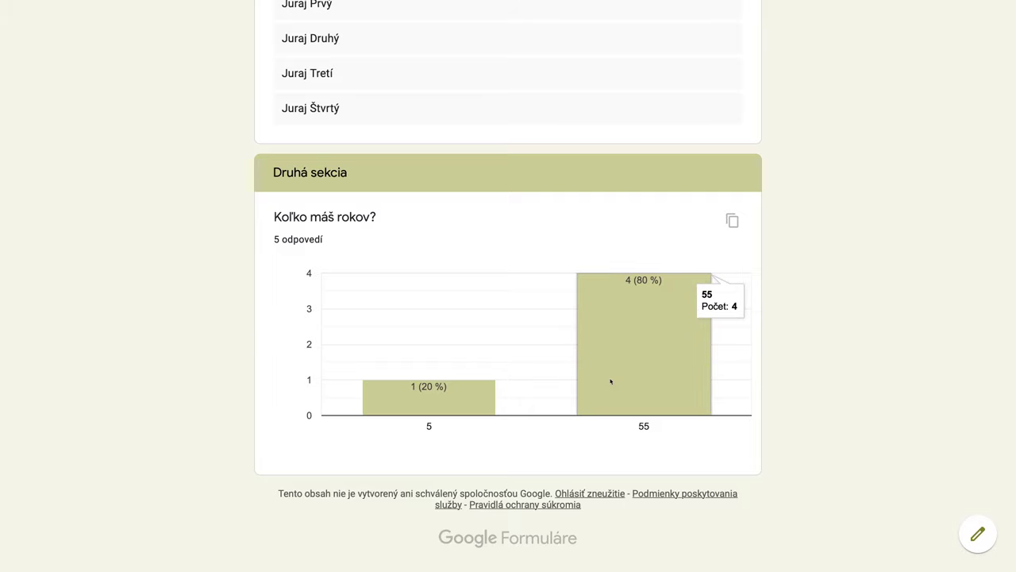
{"action": "scroll", "coordinate": [610, 382], "scroll_direction": "up", "scroll_amount": 5}
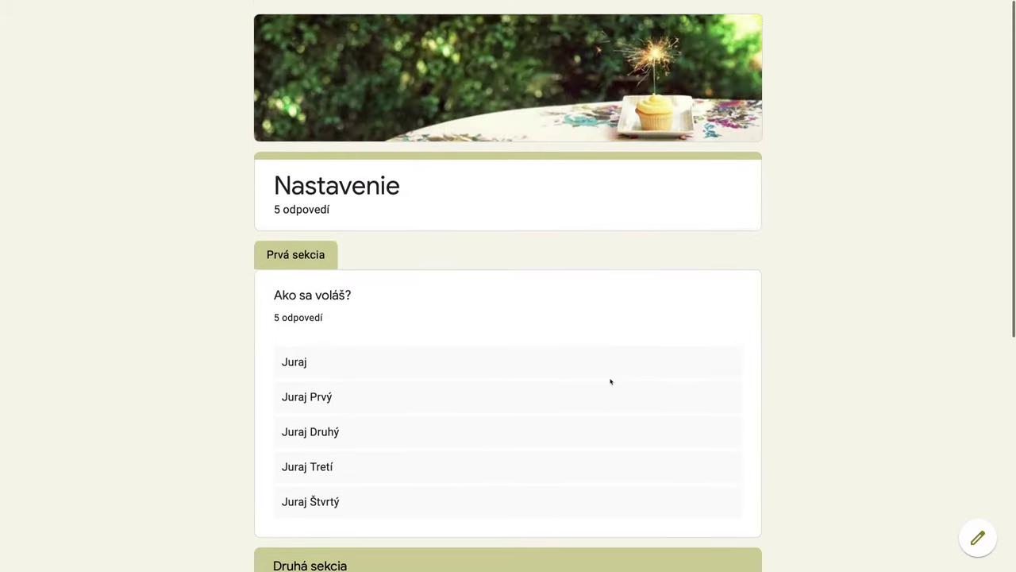
Step: Close the summary and preview tabs and return to the 'Nastavenie - Formuláre Google' editor
{"action": "mouse_move", "coordinate": [759, 3]}
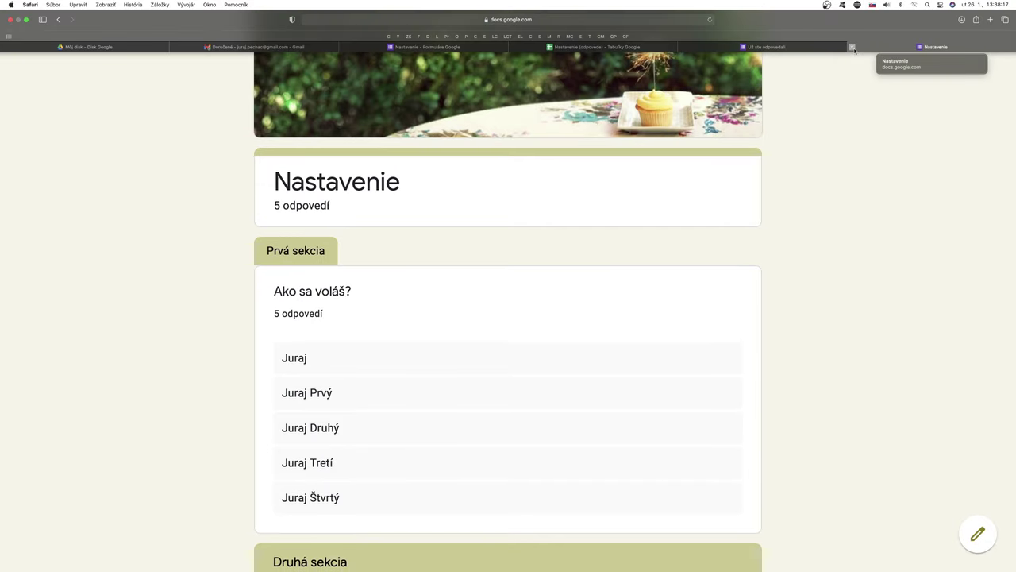
{"action": "left_click", "coordinate": [852, 47]}
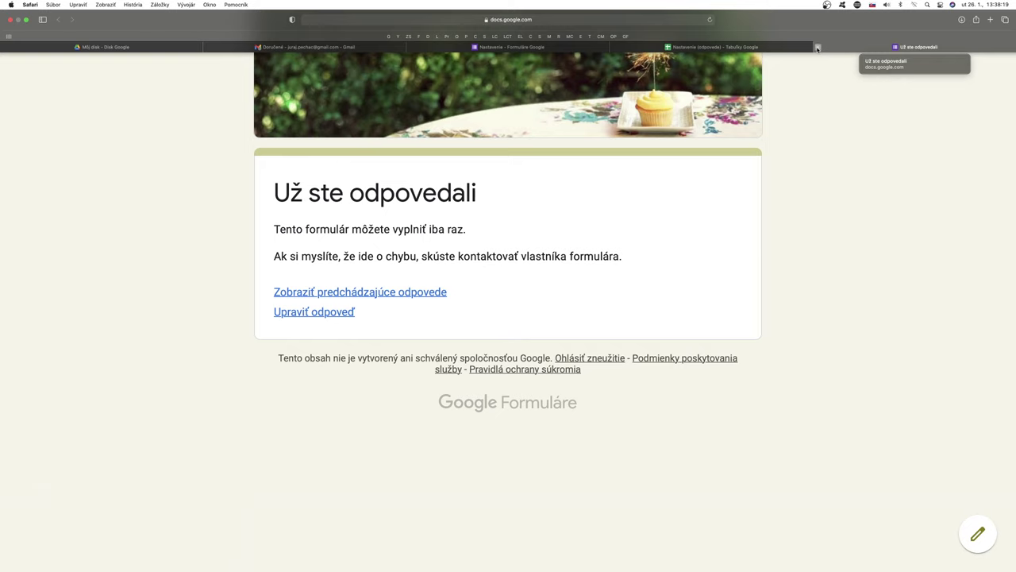
{"action": "left_click", "coordinate": [818, 47]}
{"action": "left_click", "coordinate": [635, 47]}
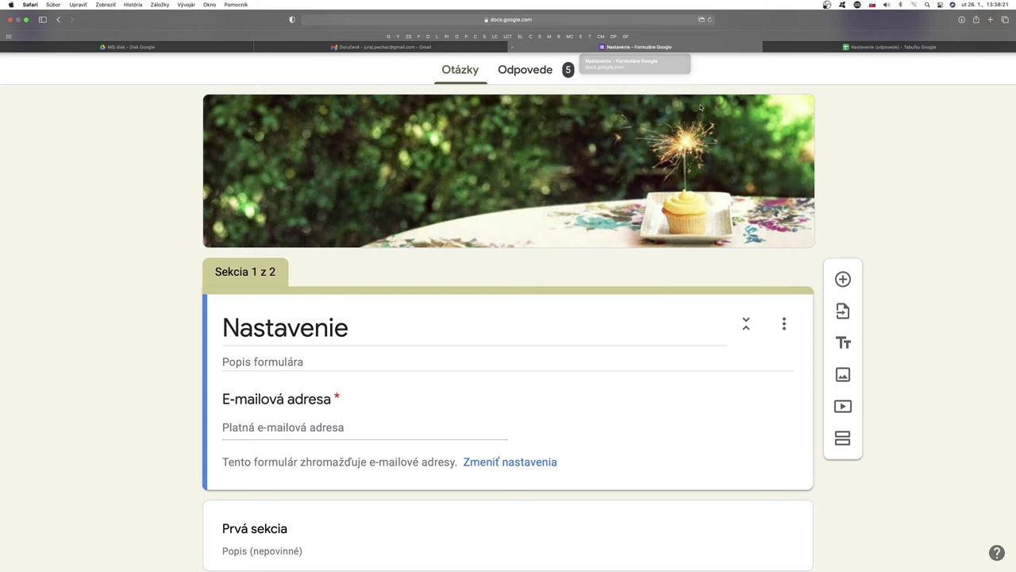
Step: Uncheck 'Obmedziť na 1 odpoveď', enable 'Zobraziť ukazovateľ priebehu' under Prezentácia, and save
{"action": "left_click", "coordinate": [816, 24]}
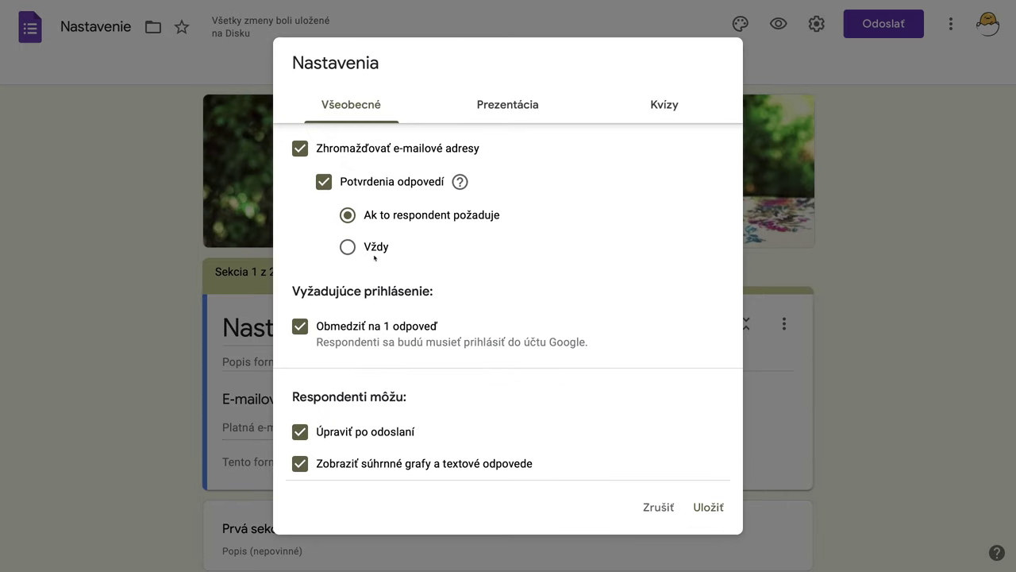
{"action": "left_click", "coordinate": [308, 328]}
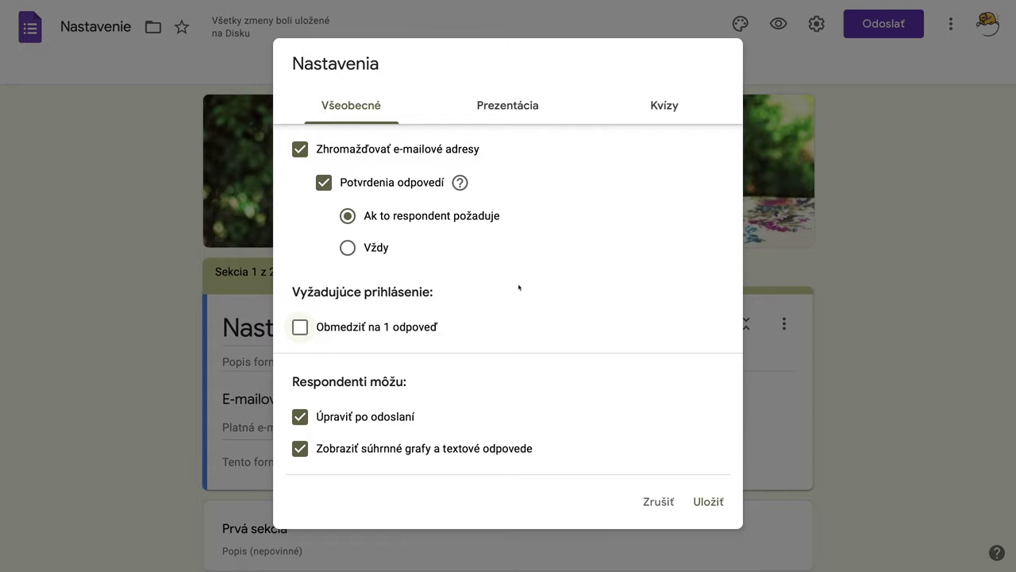
{"action": "left_click", "coordinate": [507, 109]}
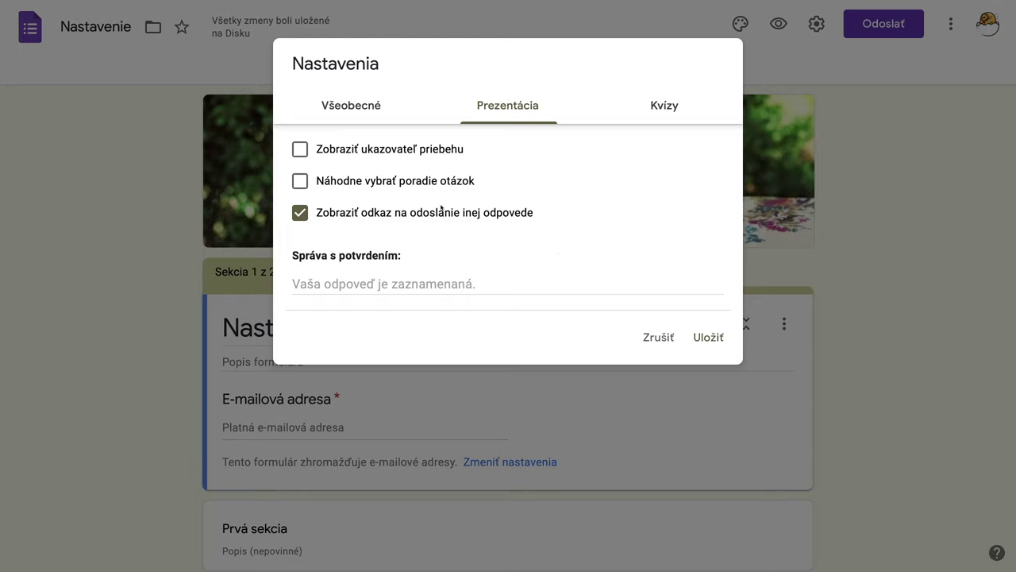
{"action": "left_click", "coordinate": [301, 151]}
{"action": "left_click", "coordinate": [709, 338]}
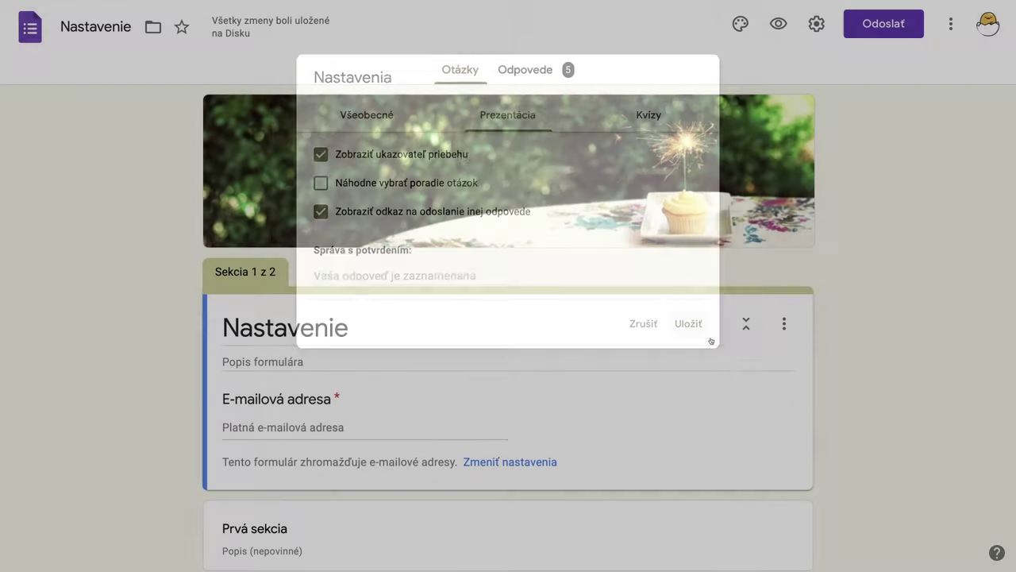
{"action": "scroll", "coordinate": [620, 351], "scroll_direction": "down", "scroll_amount": 1}
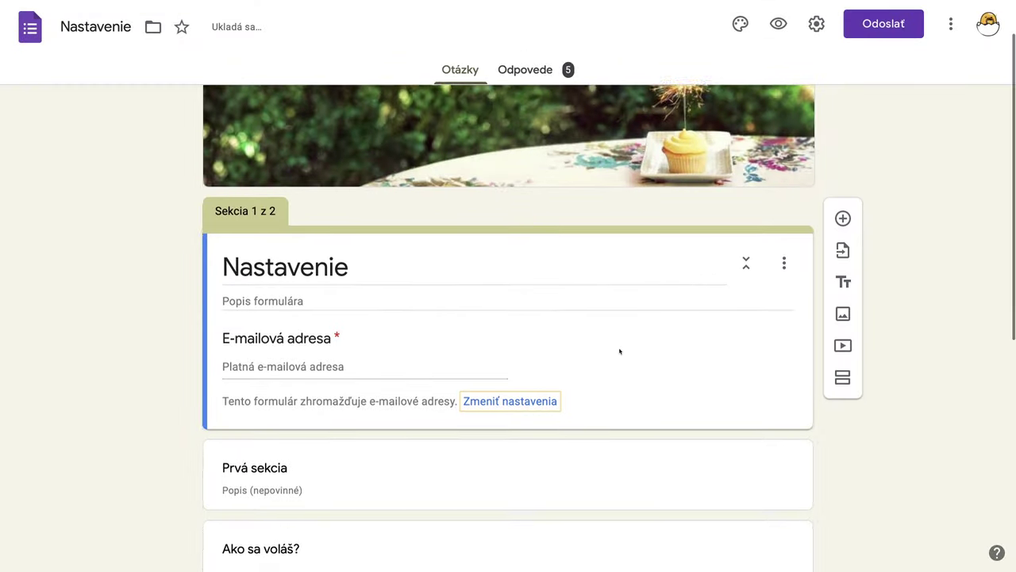
Step: In the form preview, enter the respondent's e-mail and full name on the first page
{"action": "left_click", "coordinate": [778, 25]}
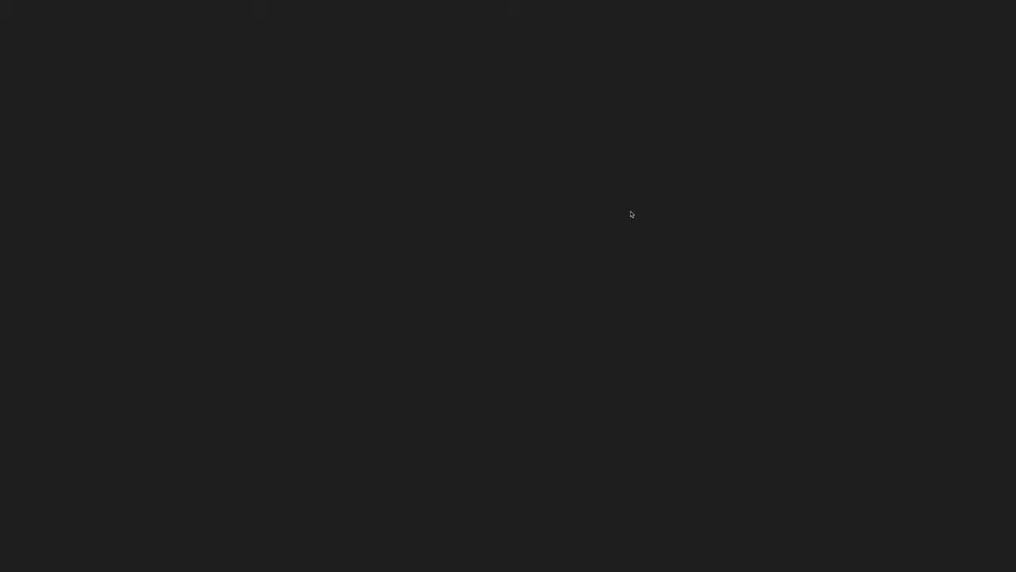
{"action": "left_click", "coordinate": [310, 332]}
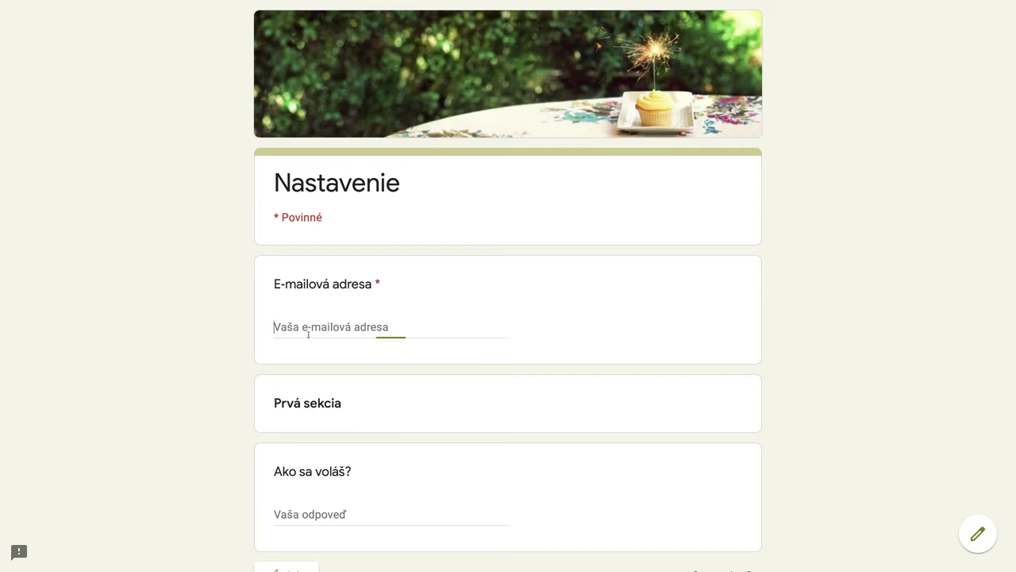
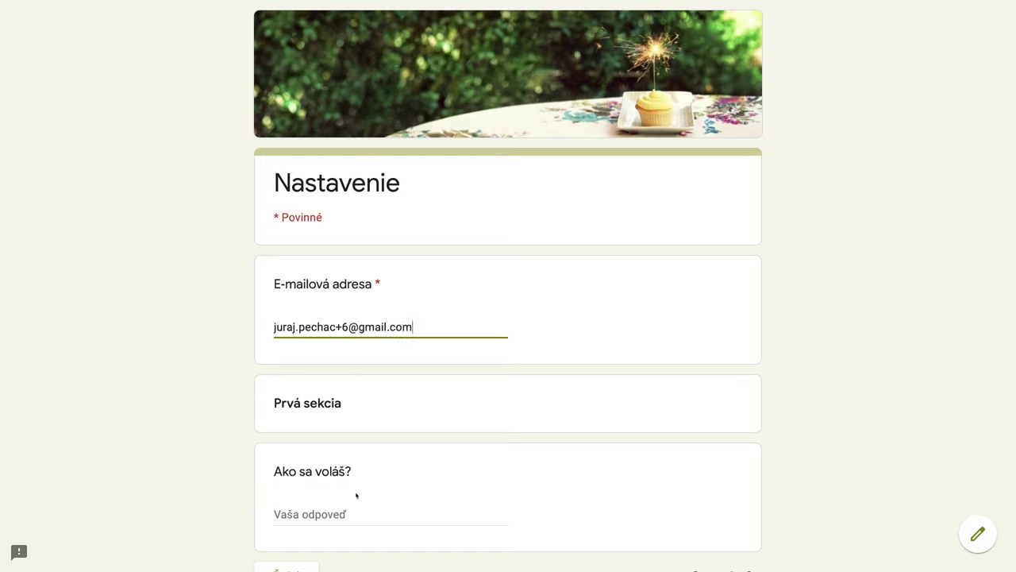
{"action": "left_click", "coordinate": [363, 508]}
{"action": "type", "text": "Jur"}
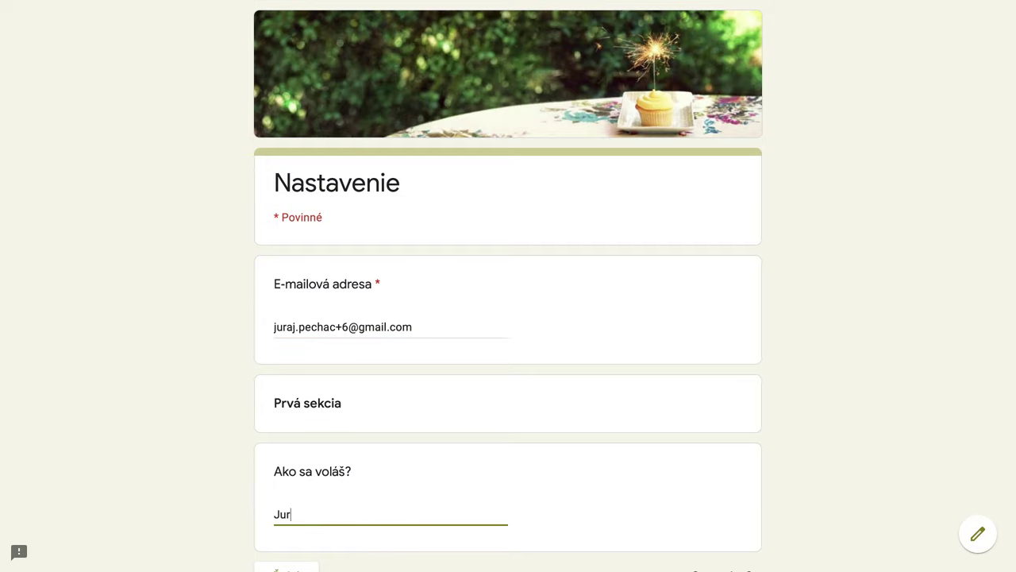
{"action": "type", "text": "aj"}
{"action": "scroll", "coordinate": [378, 508], "scroll_direction": "down", "scroll_amount": 2}
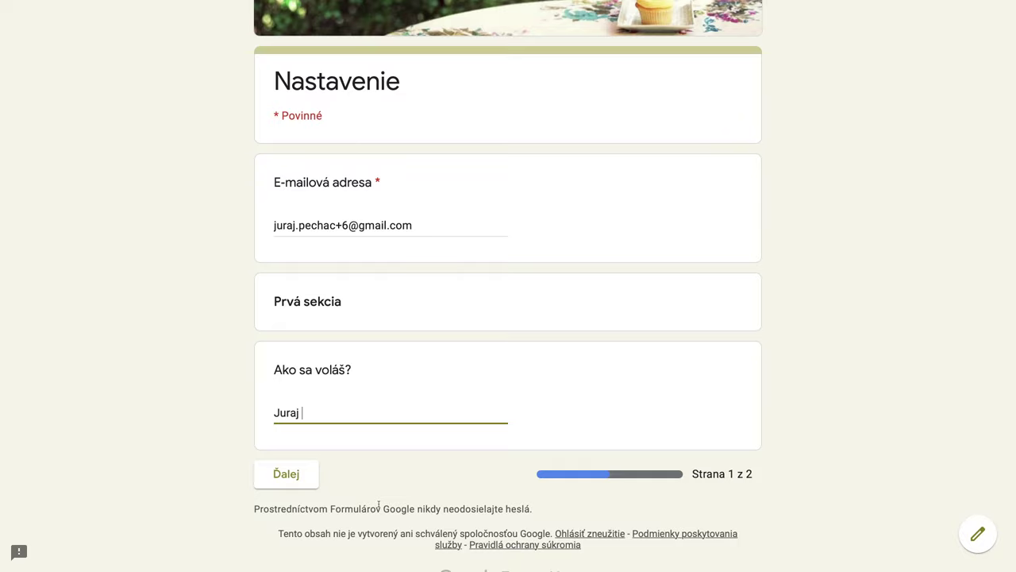
{"action": "type", "text": "Druhý"}
Step: On the second page, enter age 44 and submit the test response
{"action": "left_click", "coordinate": [313, 474]}
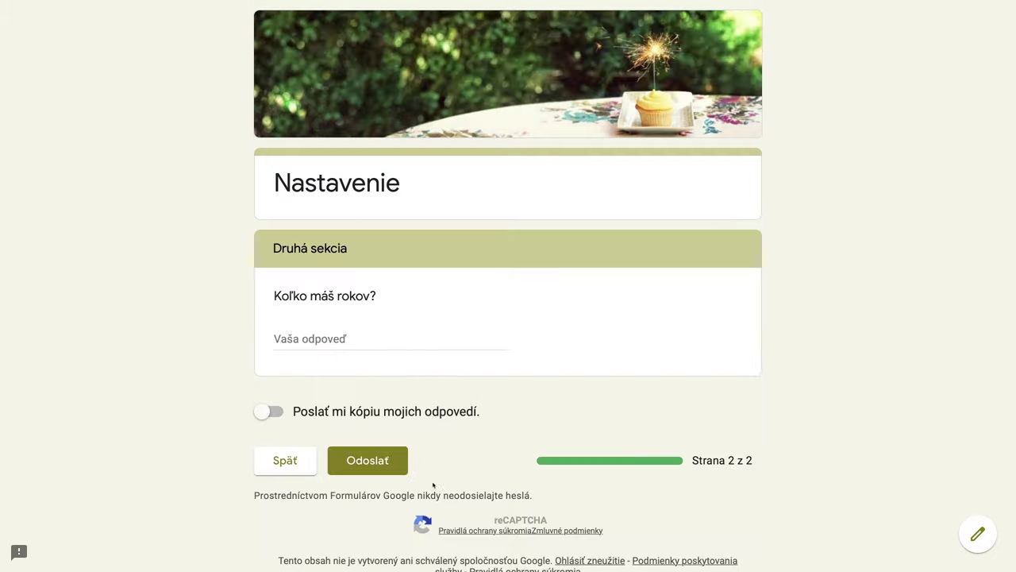
{"action": "left_click", "coordinate": [308, 354]}
{"action": "type", "text": "4"}
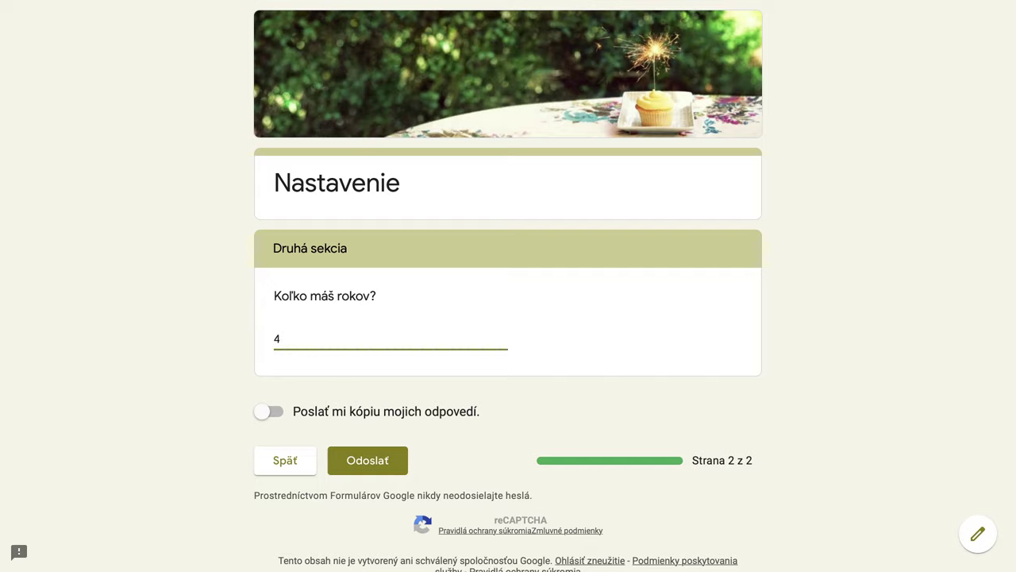
{"action": "type", "text": "4"}
{"action": "left_click", "coordinate": [381, 465]}
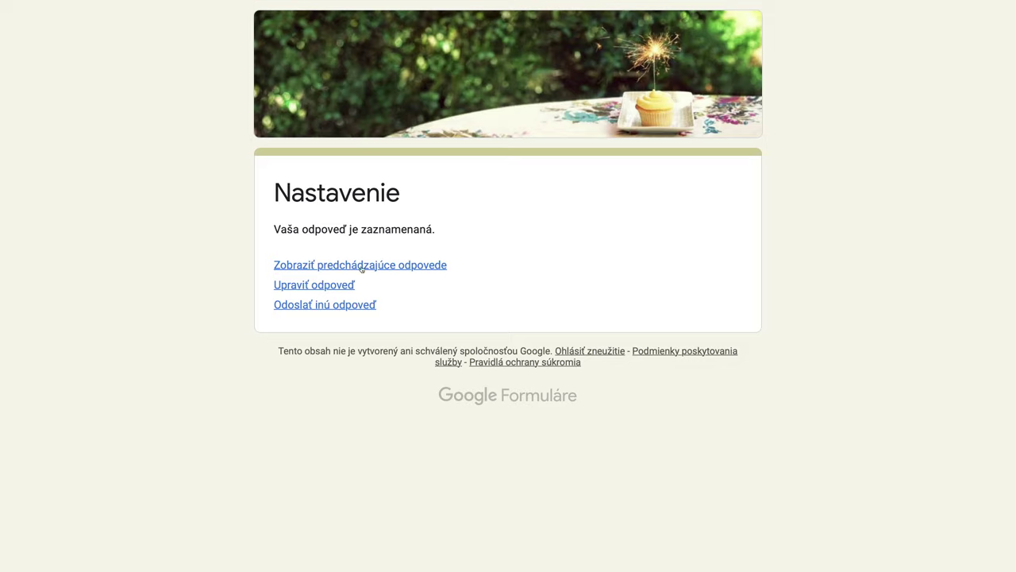
Step: Scroll through the previous-responses summary charts, now including the age 44 entry
{"action": "left_click", "coordinate": [361, 267]}
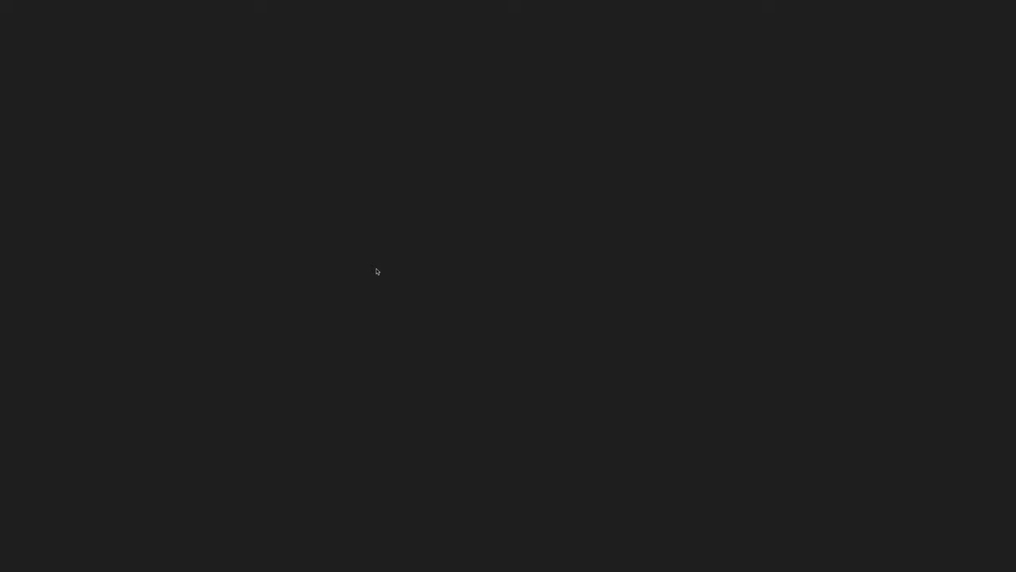
{"action": "scroll", "coordinate": [610, 354], "scroll_direction": "down", "scroll_amount": 3}
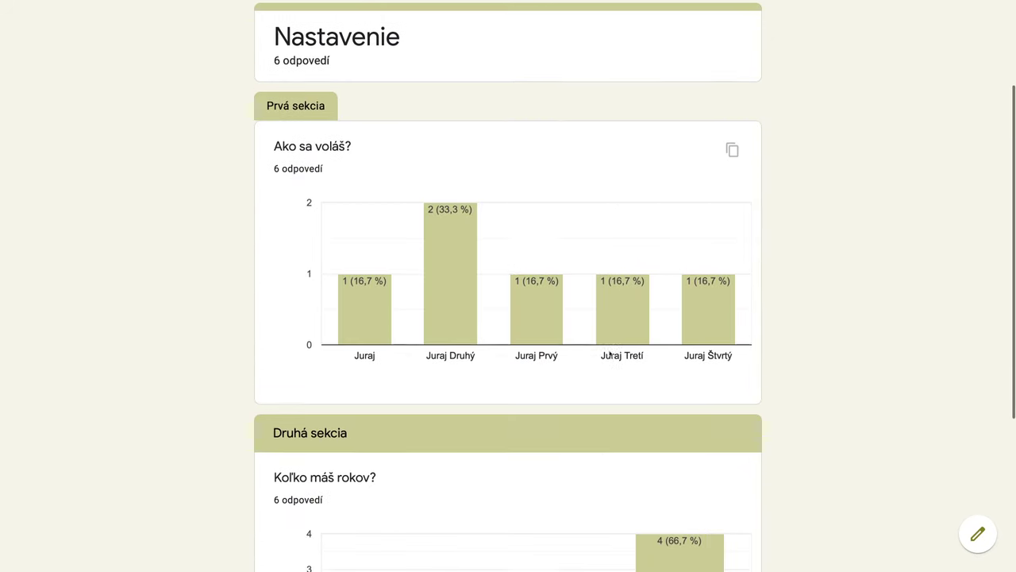
{"action": "scroll", "coordinate": [636, 362], "scroll_direction": "down", "scroll_amount": 1}
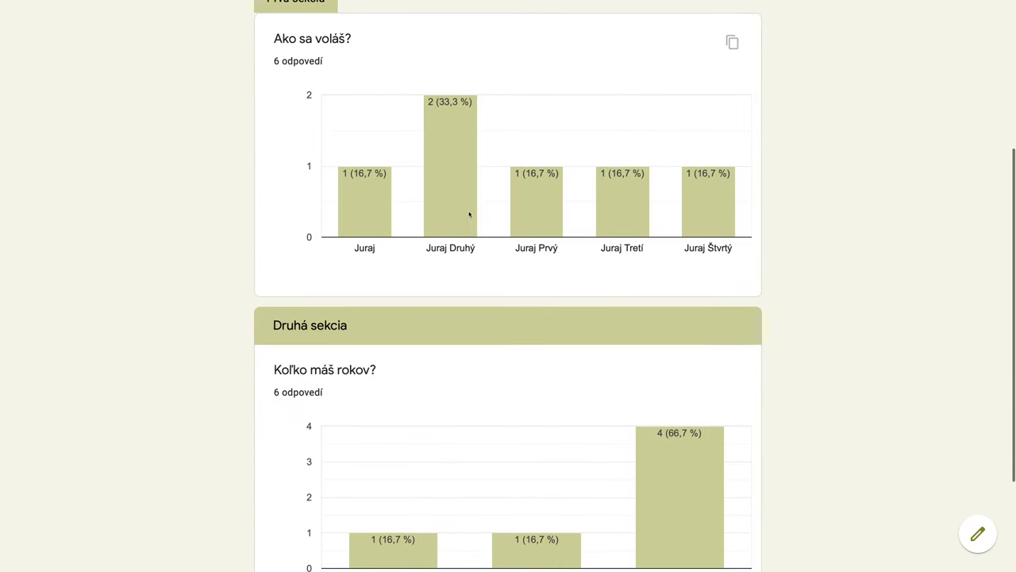
{"action": "mouse_move", "coordinate": [460, 163]}
{"action": "scroll", "coordinate": [540, 352], "scroll_direction": "down", "scroll_amount": 2}
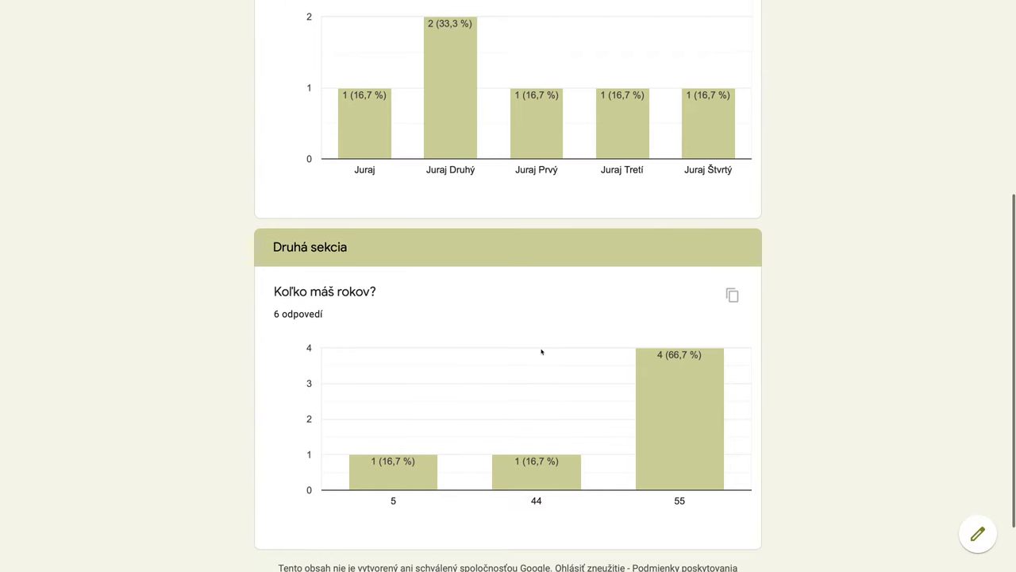
{"action": "scroll", "coordinate": [539, 351], "scroll_direction": "up", "scroll_amount": 3}
{"action": "scroll", "coordinate": [565, 172], "scroll_direction": "up", "scroll_amount": 2}
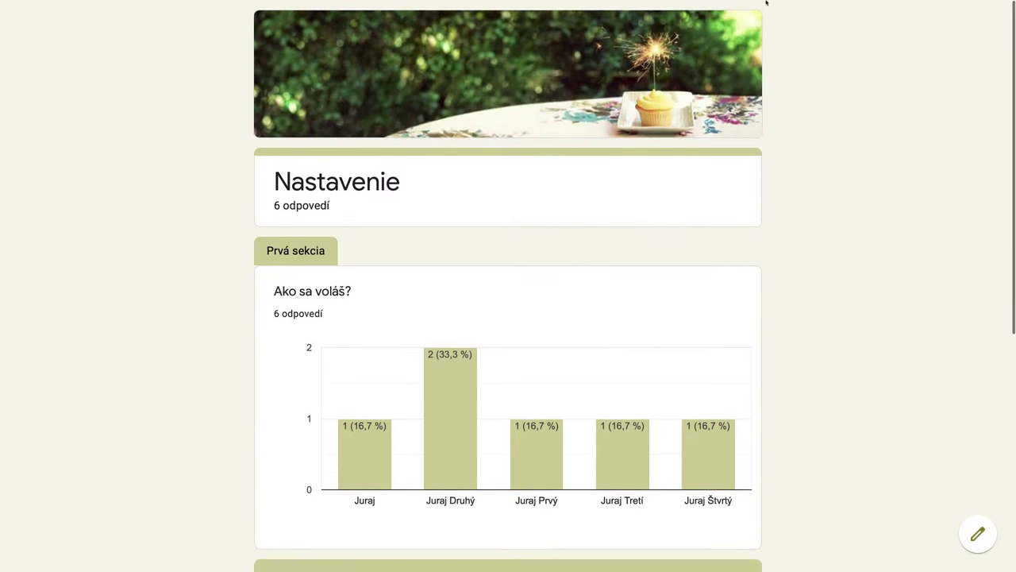
Step: Close both form preview tabs and return to the 'Nastavenie - Formuláre Google' editor
{"action": "left_click", "coordinate": [853, 47]}
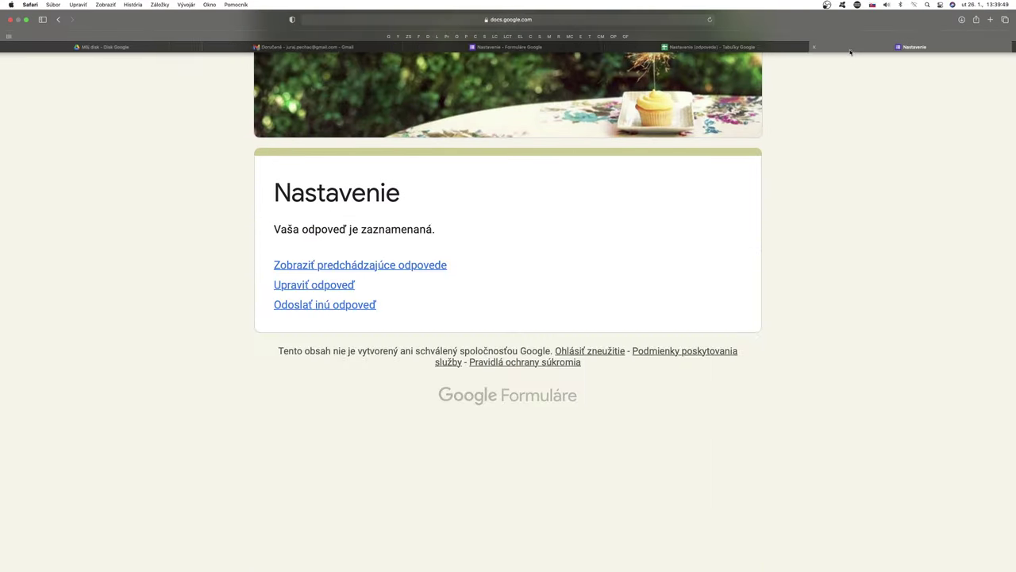
{"action": "left_click", "coordinate": [818, 49]}
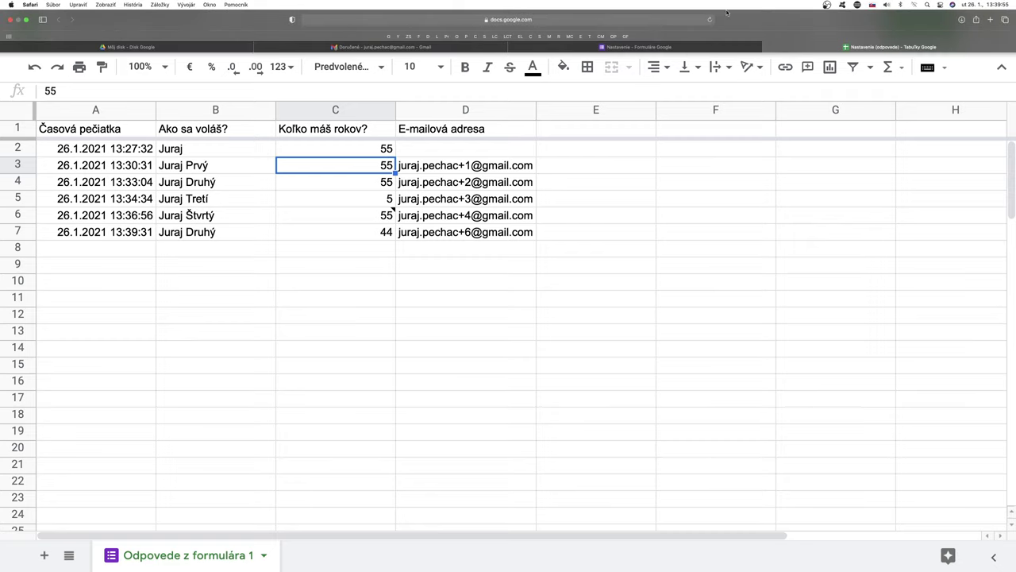
{"action": "left_click", "coordinate": [640, 48]}
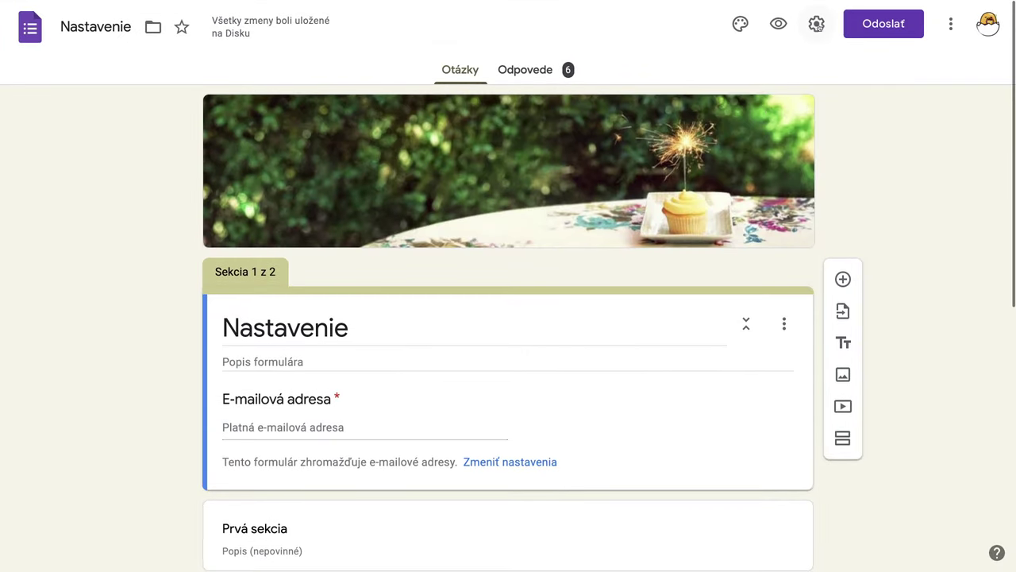
Step: Open the Prezentácia settings and place the cursor in the 'Správa s potvrdením' field
{"action": "left_click", "coordinate": [816, 24]}
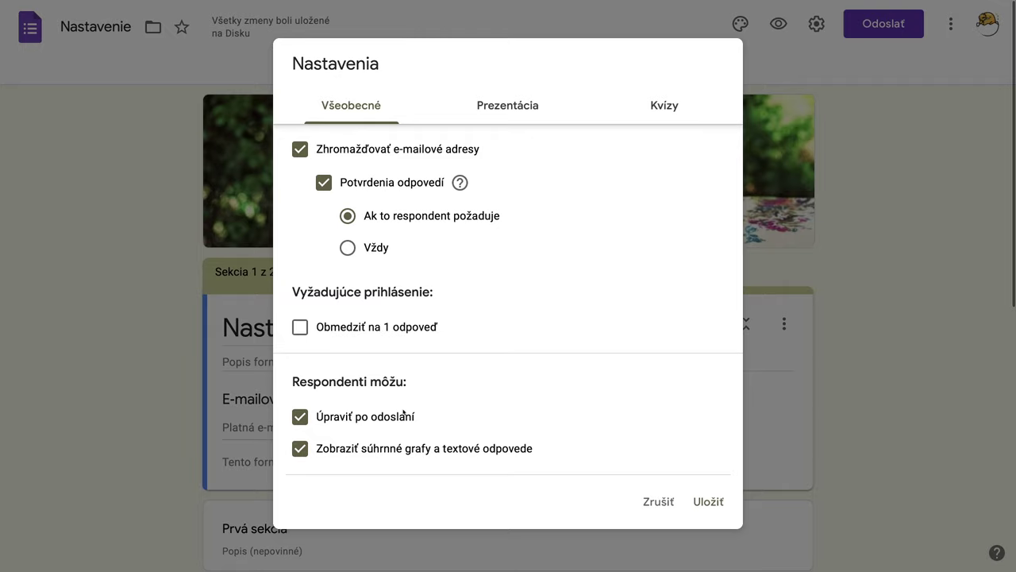
{"action": "left_click", "coordinate": [507, 111]}
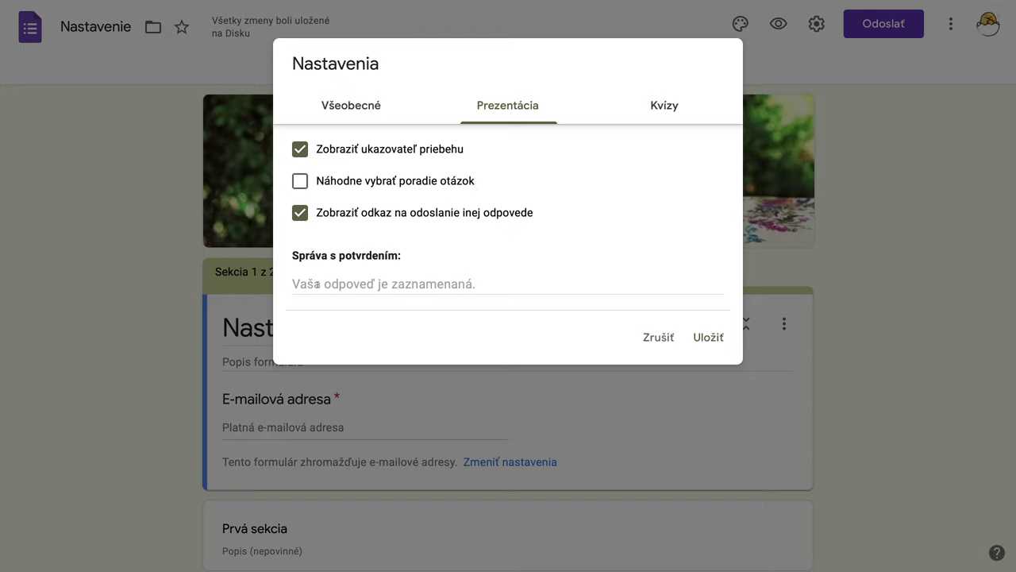
{"action": "left_click", "coordinate": [317, 285]}
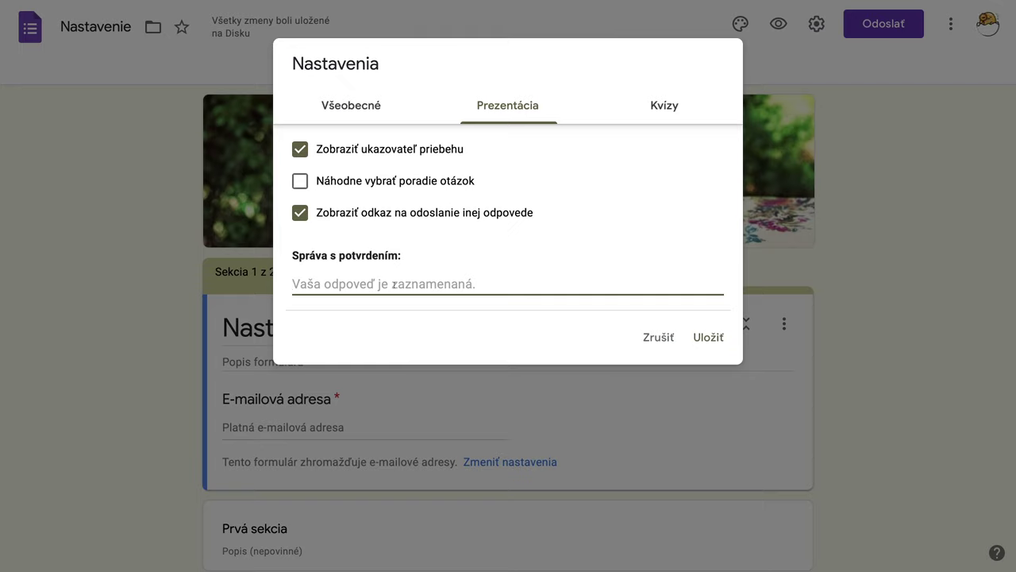
Step: Switch the input source to Turkish F and show the on-screen Keyboard Viewer
{"action": "mouse_move", "coordinate": [508, 2]}
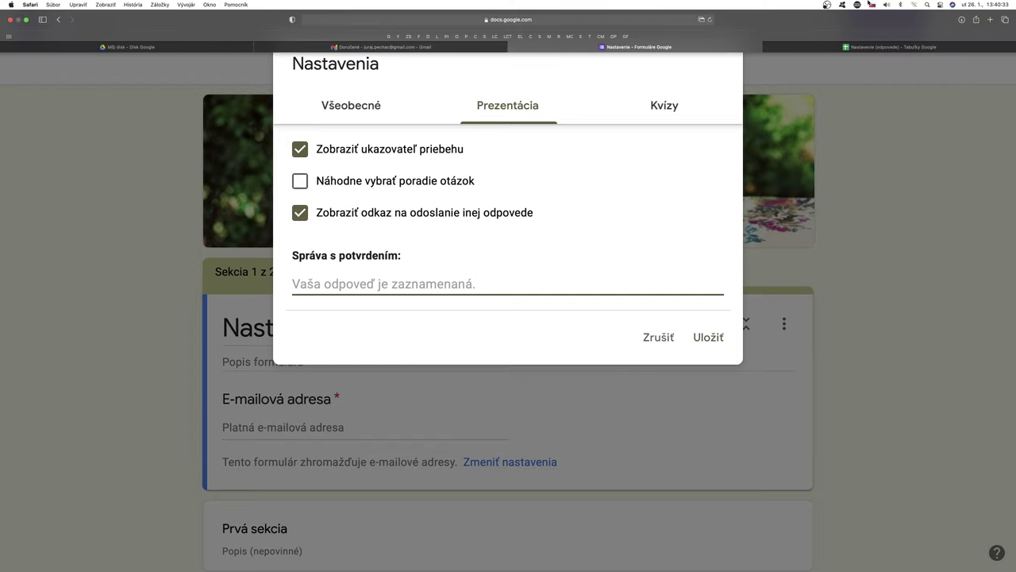
{"action": "left_click", "coordinate": [872, 6]}
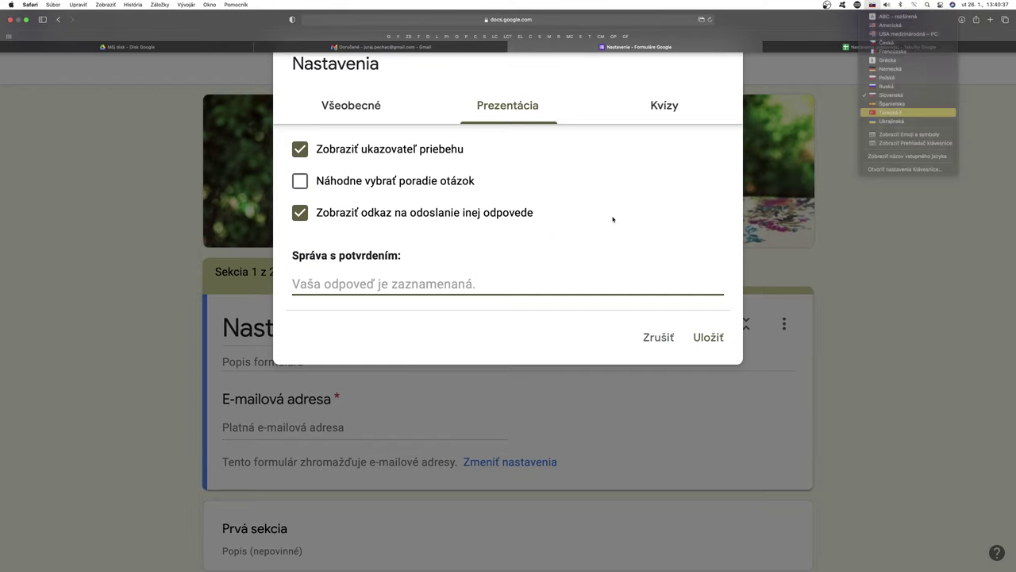
{"action": "left_click", "coordinate": [701, 191]}
{"action": "mouse_move", "coordinate": [826, 1]}
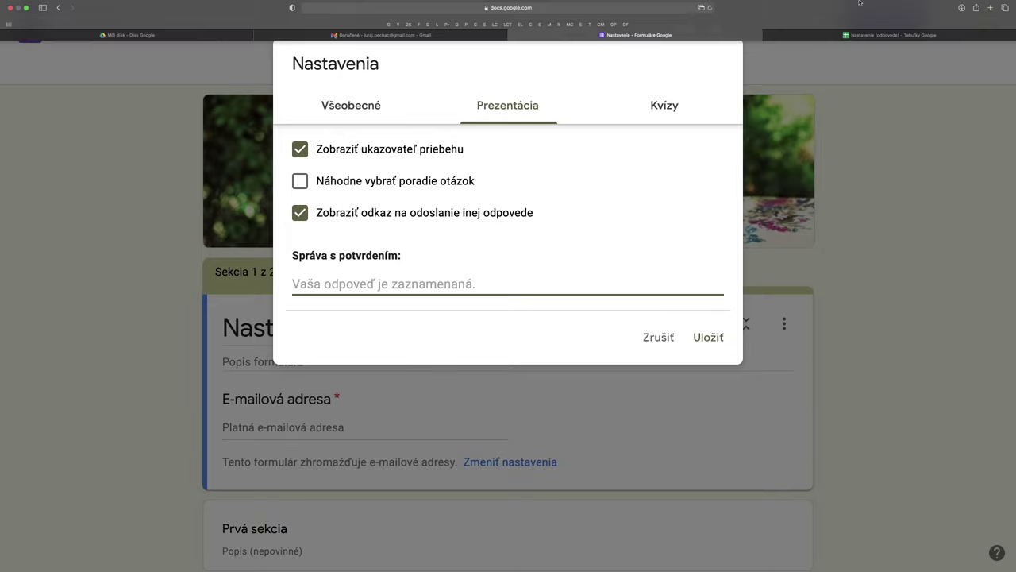
{"action": "left_click", "coordinate": [872, 6]}
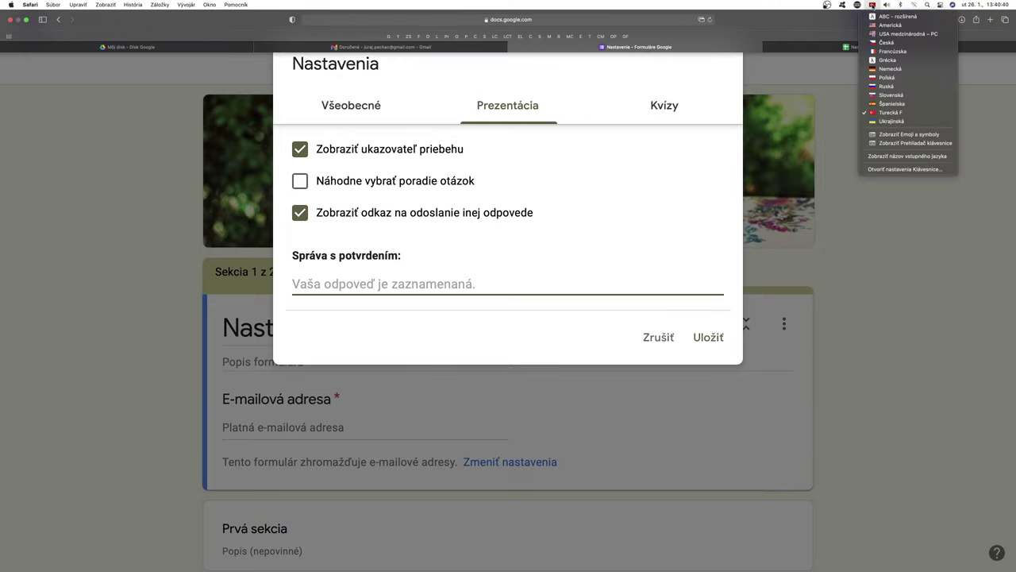
{"action": "left_click", "coordinate": [907, 144]}
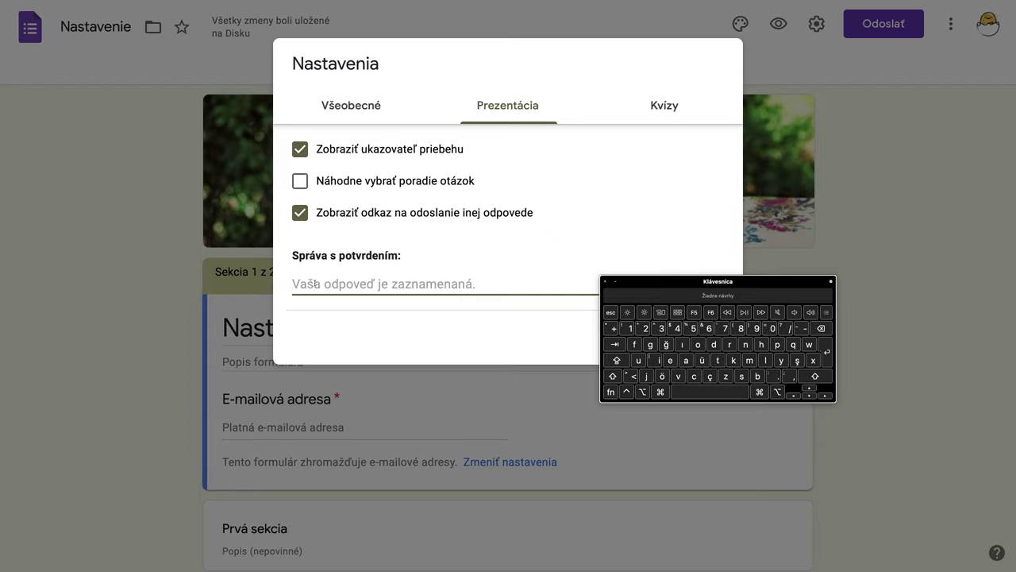
Step: Spell 'teşekkür' in the confirmation message using the Turkish Keyboard Viewer
{"action": "type", "text": "o"}
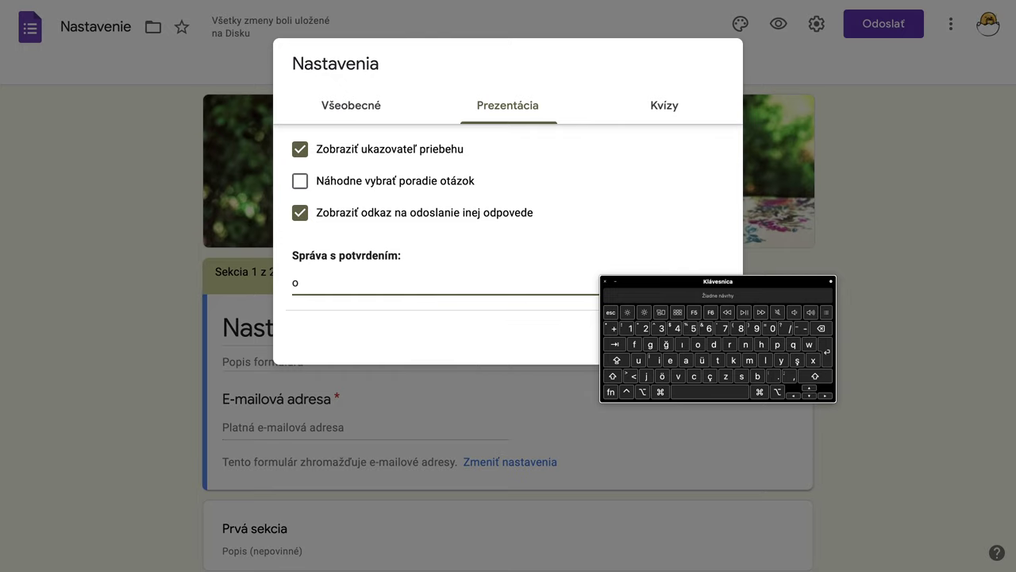
{"action": "key", "text": "BackSpace"}
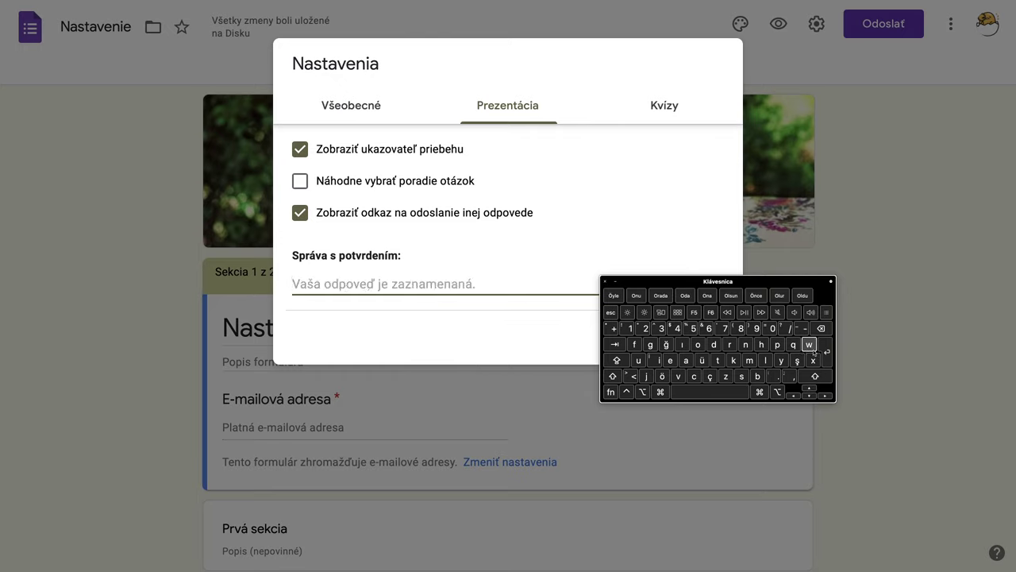
{"action": "left_click", "coordinate": [717, 360]}
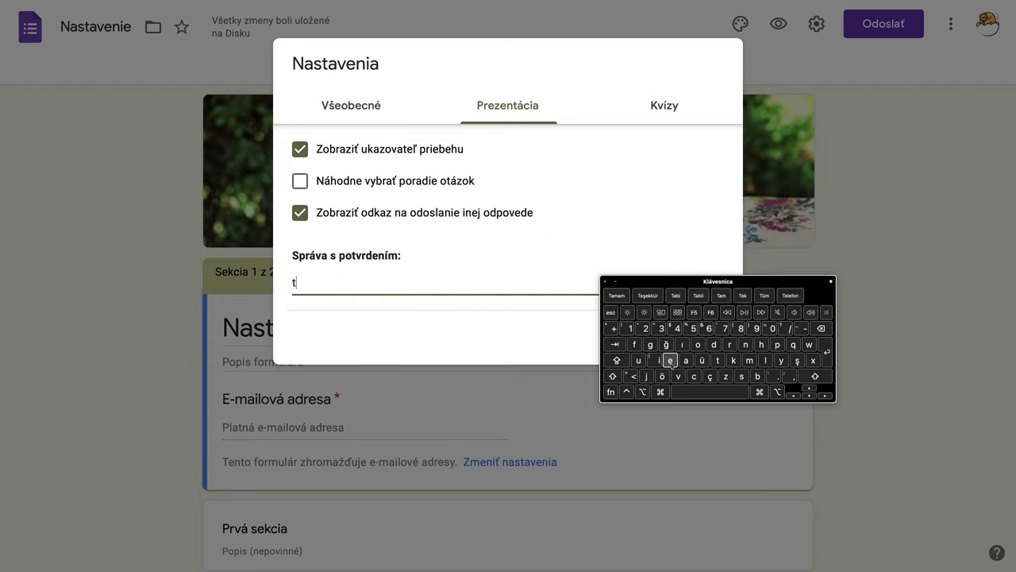
{"action": "left_click", "coordinate": [670, 361]}
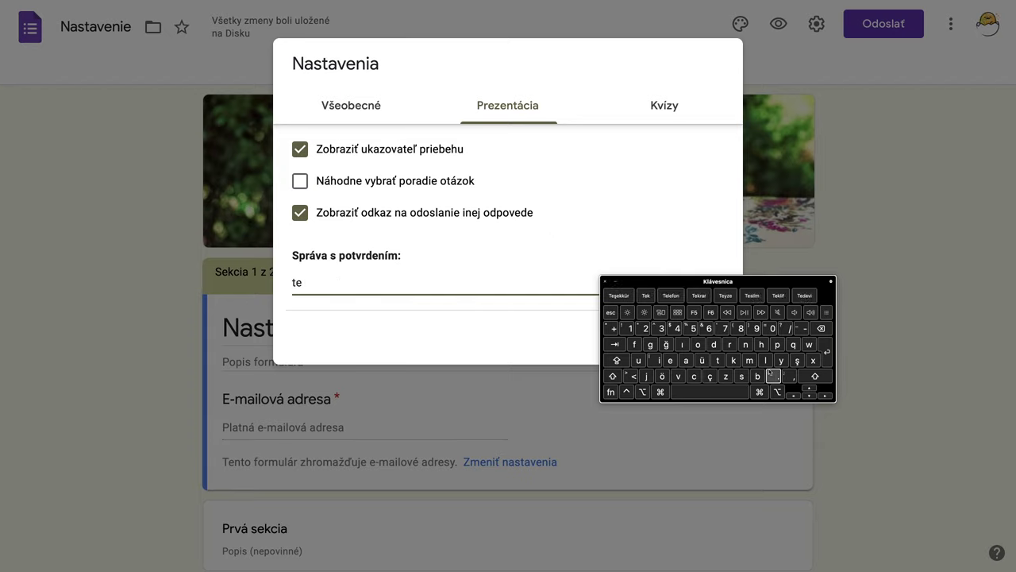
{"action": "left_click", "coordinate": [797, 361]}
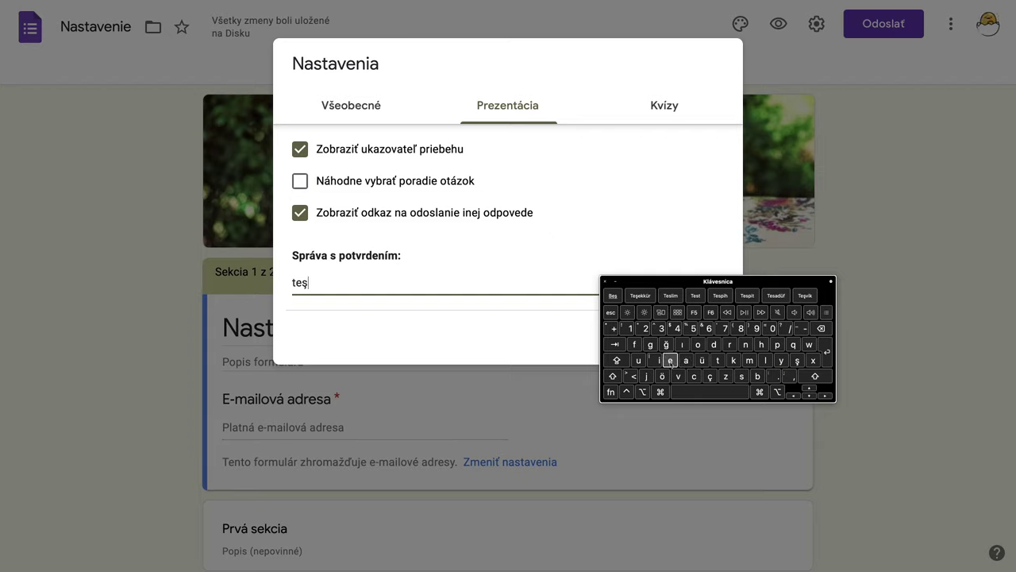
{"action": "left_click", "coordinate": [670, 361]}
{"action": "left_click", "coordinate": [733, 360]}
{"action": "left_click", "coordinate": [734, 361]}
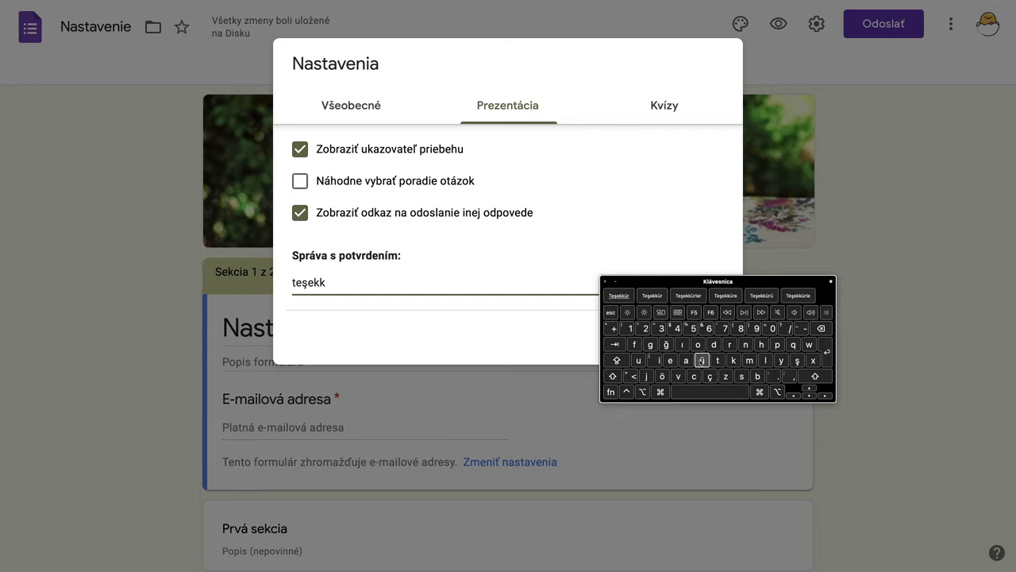
{"action": "left_click", "coordinate": [702, 362]}
{"action": "left_click", "coordinate": [729, 344]}
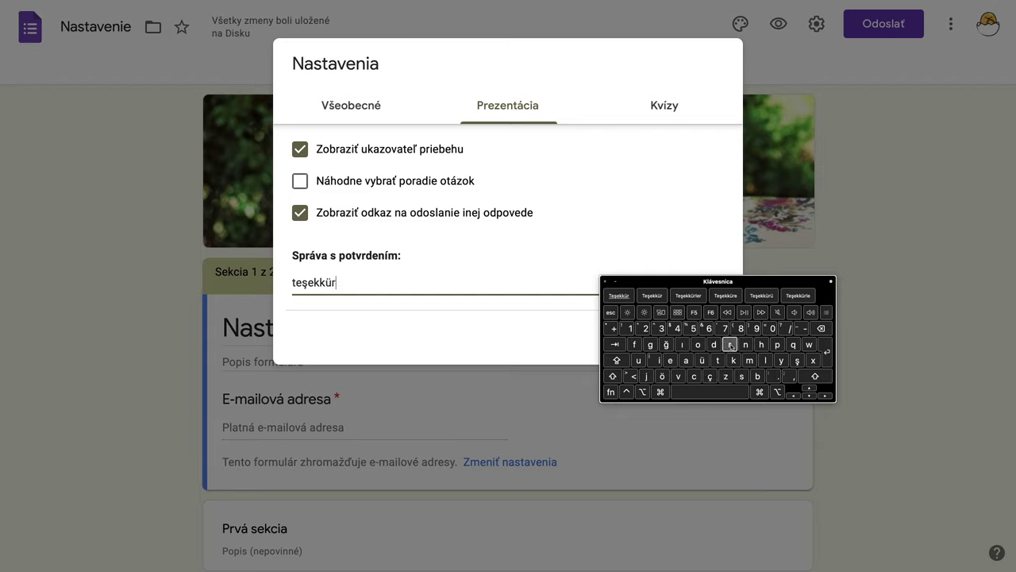
Step: Add the word 'ederim' so the message reads 'teşekkür ederim'
{"action": "left_click", "coordinate": [670, 360]}
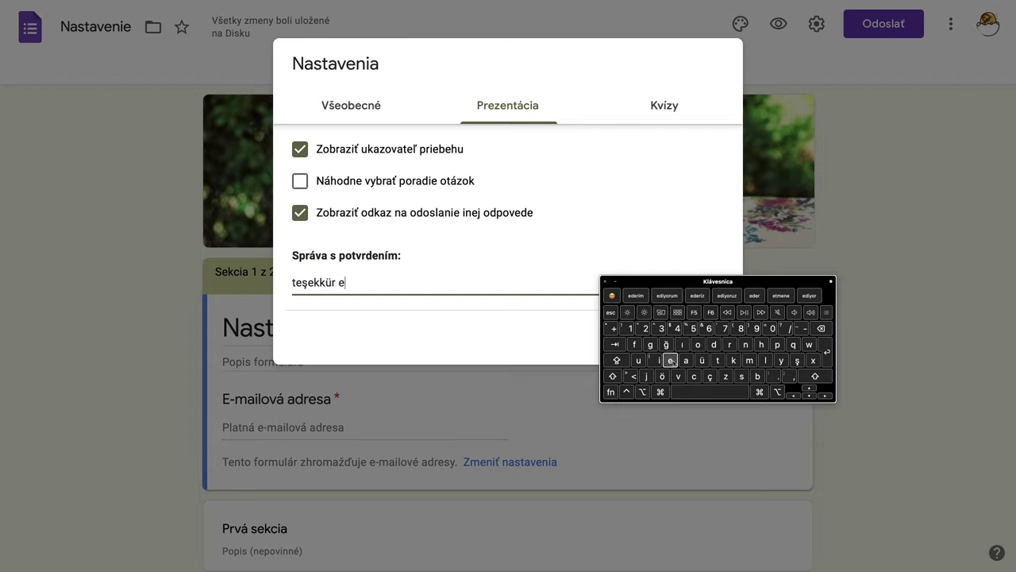
{"action": "left_click", "coordinate": [714, 344]}
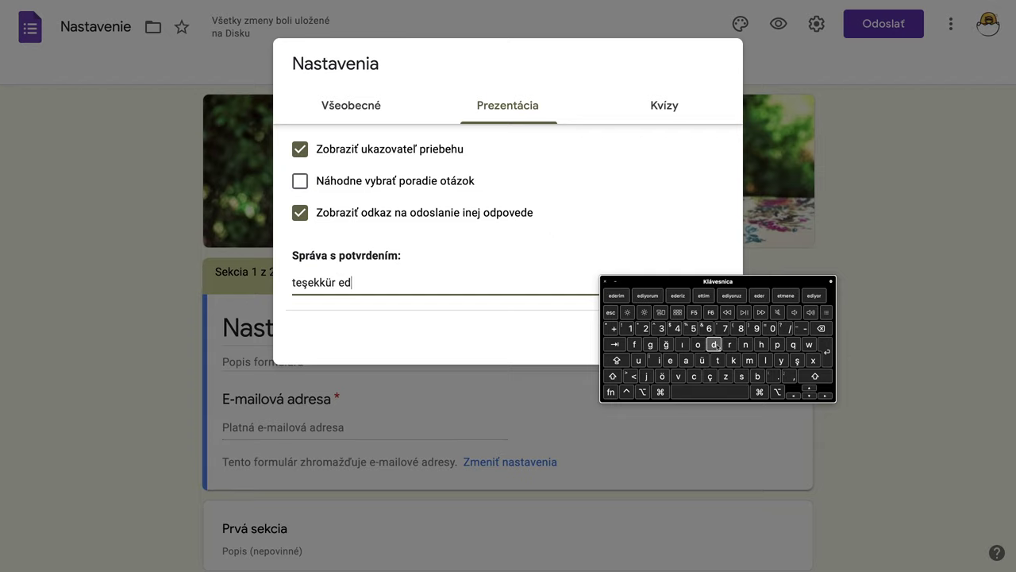
{"action": "left_click", "coordinate": [670, 359]}
{"action": "left_click", "coordinate": [727, 344]}
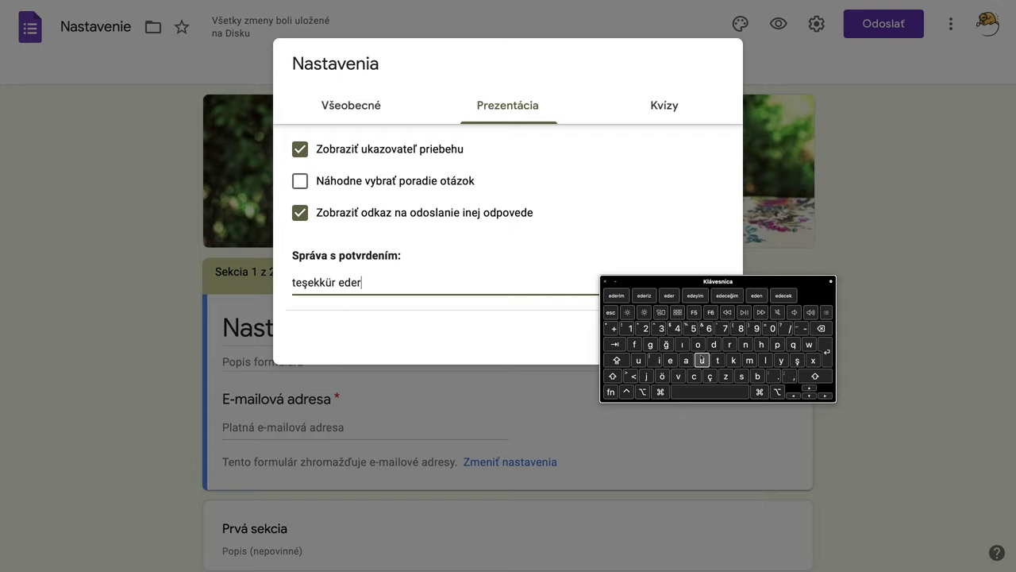
{"action": "left_click", "coordinate": [657, 359]}
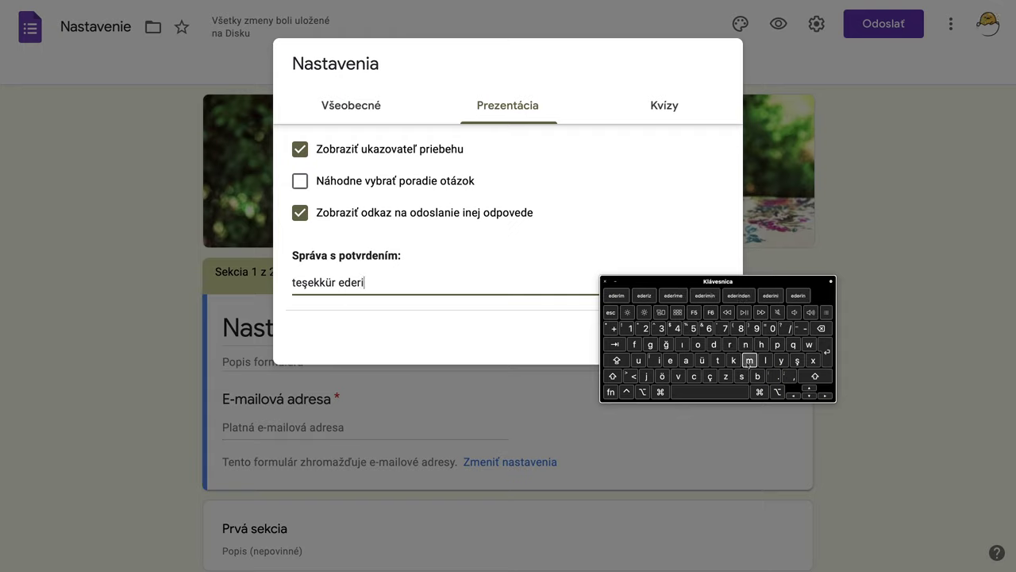
{"action": "left_click", "coordinate": [749, 359]}
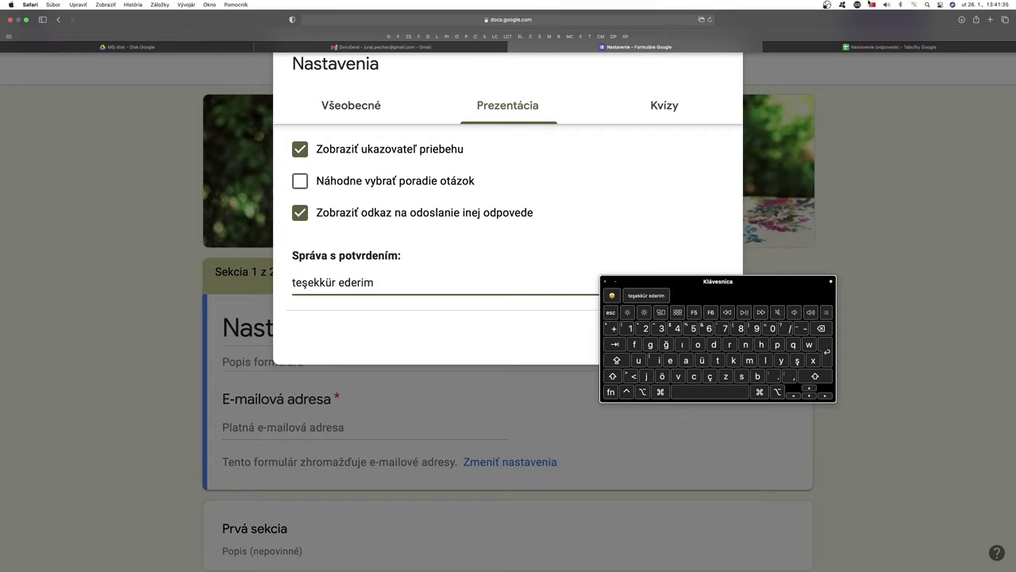
{"action": "left_click", "coordinate": [873, 6]}
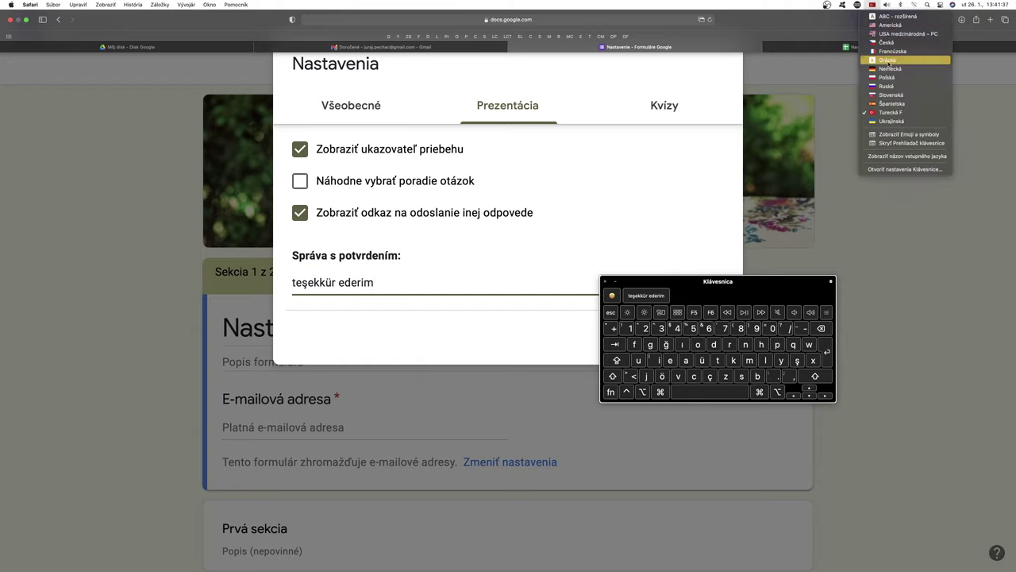
Step: Return to the Slovak layout, close the Keyboard Viewer, save the settings and open the preview
{"action": "left_click", "coordinate": [889, 94]}
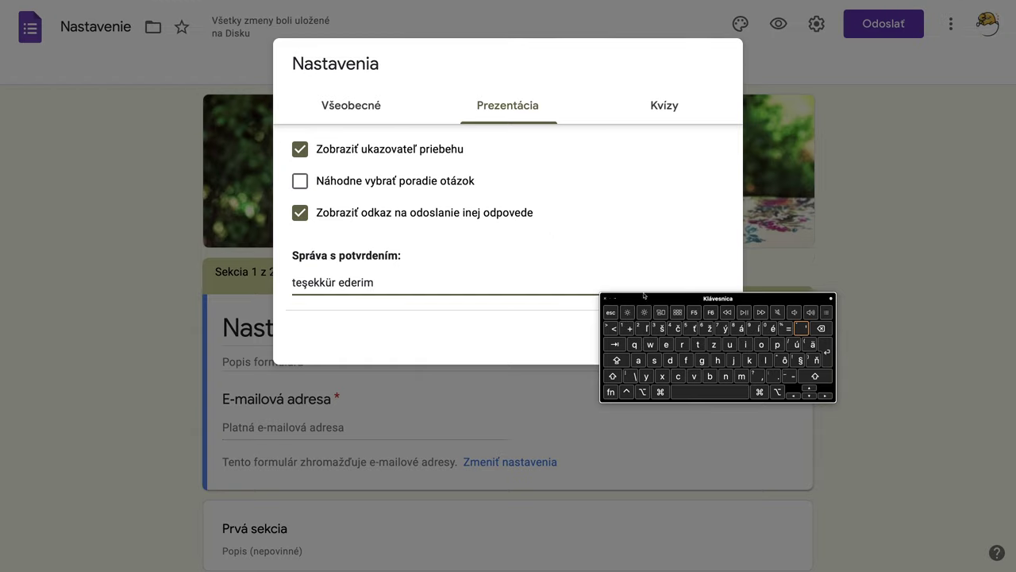
{"action": "left_click", "coordinate": [604, 299]}
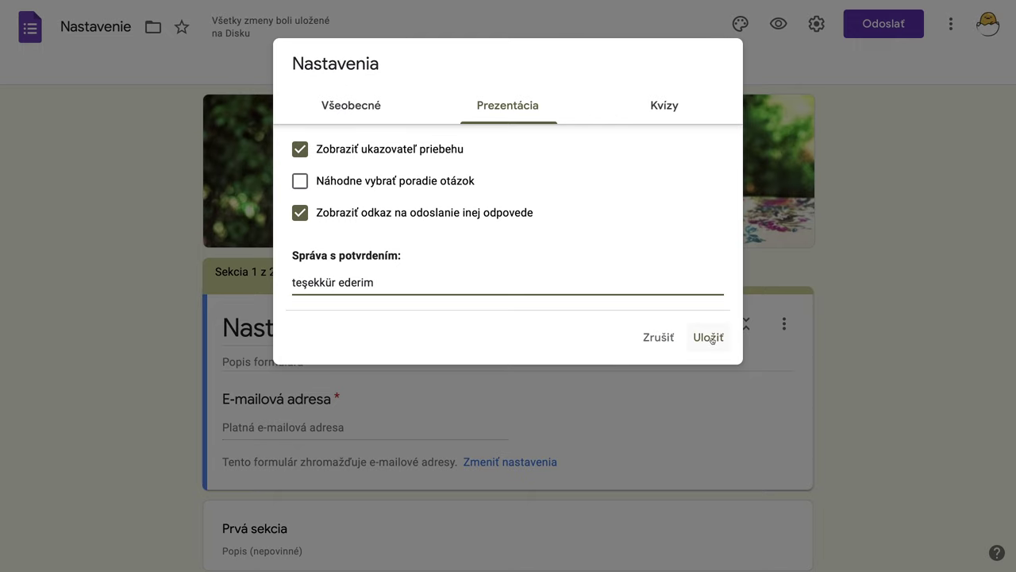
{"action": "left_click", "coordinate": [709, 337]}
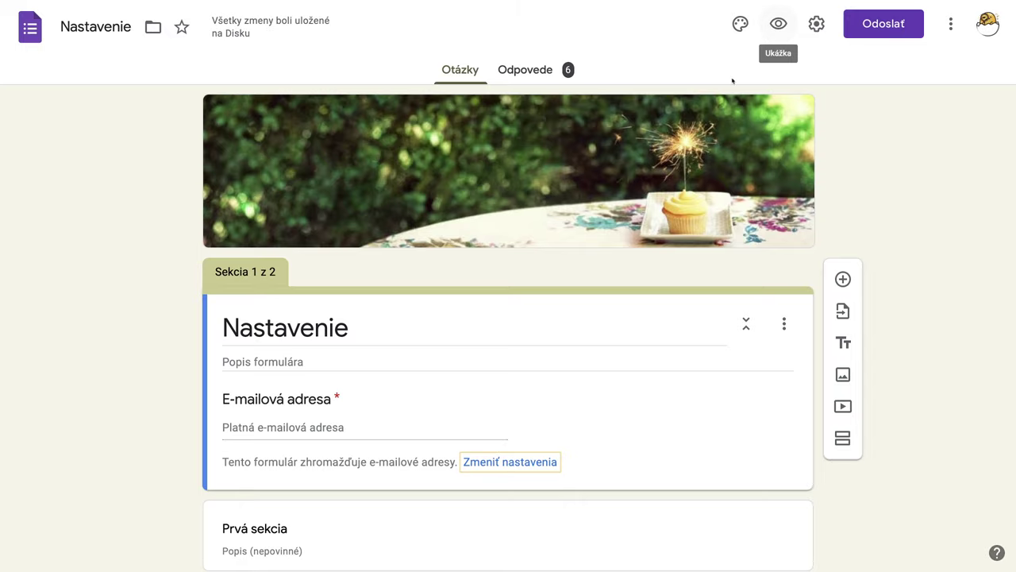
{"action": "left_click", "coordinate": [779, 24]}
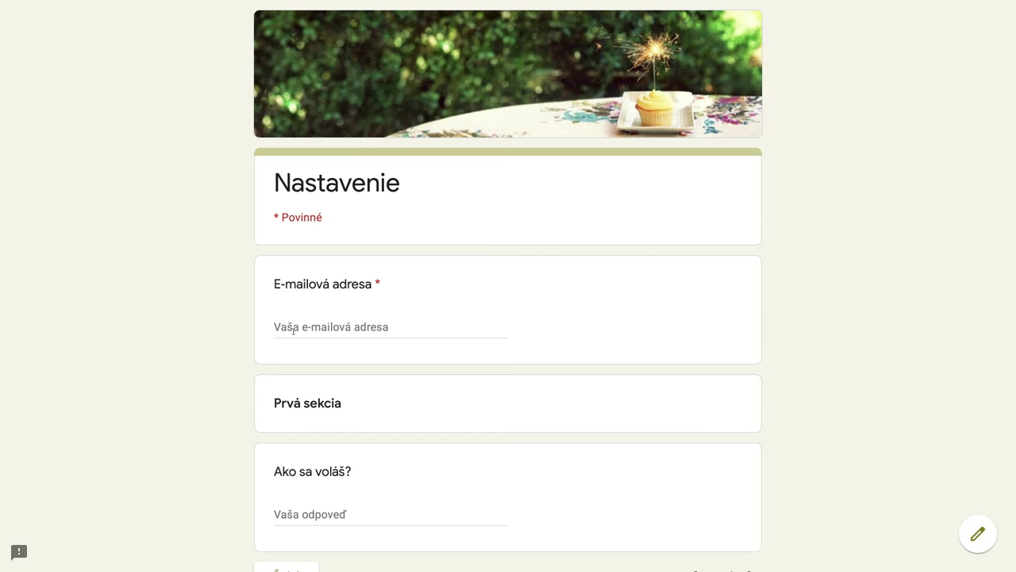
{"action": "left_click", "coordinate": [293, 329]}
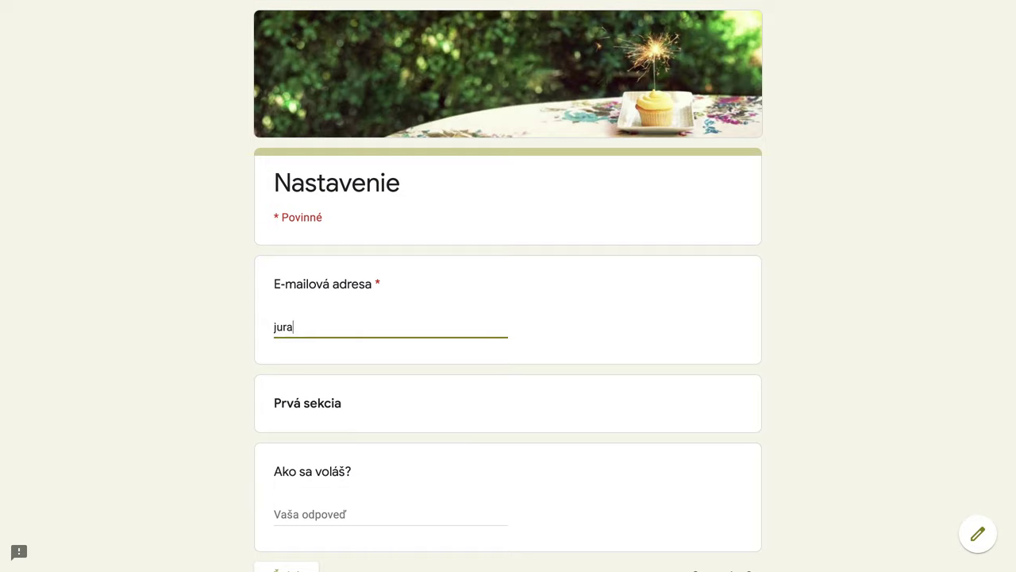
{"action": "left_click_drag", "start_coordinate": [299, 326], "coordinate": [255, 327]}
{"action": "key", "text": "BackSpace"}
{"action": "left_click", "coordinate": [314, 326]}
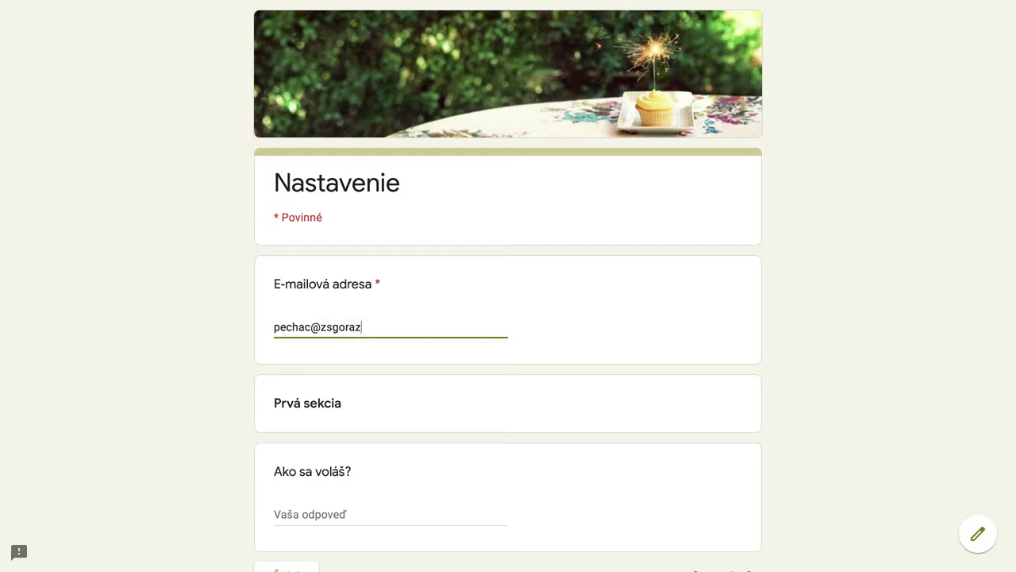
Step: Fill in the respondent's name, answer Koľko máš rokov? with 44, and submit
{"action": "scroll", "coordinate": [351, 341], "scroll_direction": "down", "scroll_amount": 3}
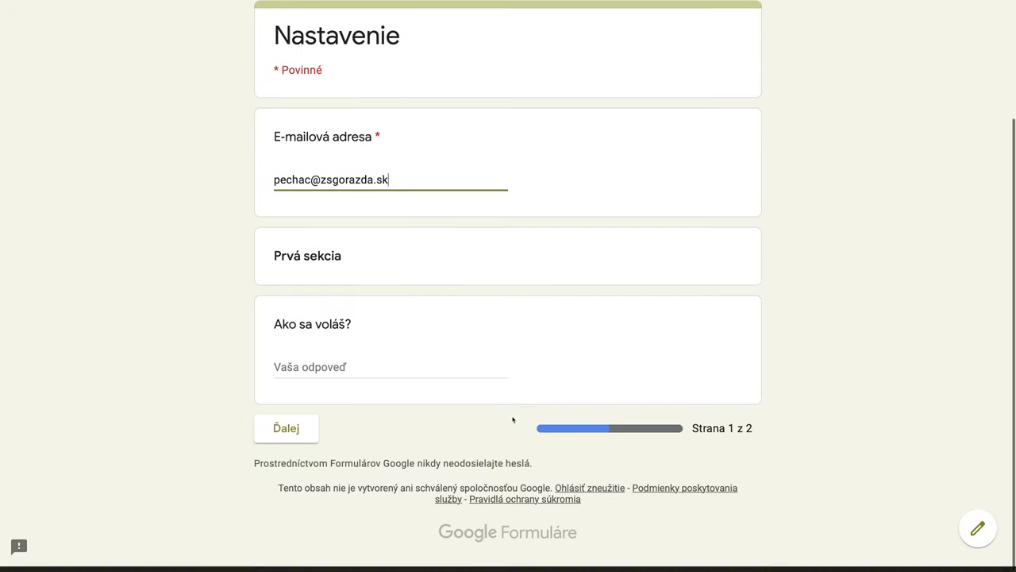
{"action": "left_click", "coordinate": [283, 369]}
{"action": "type", "text": "Juraj Druhý"}
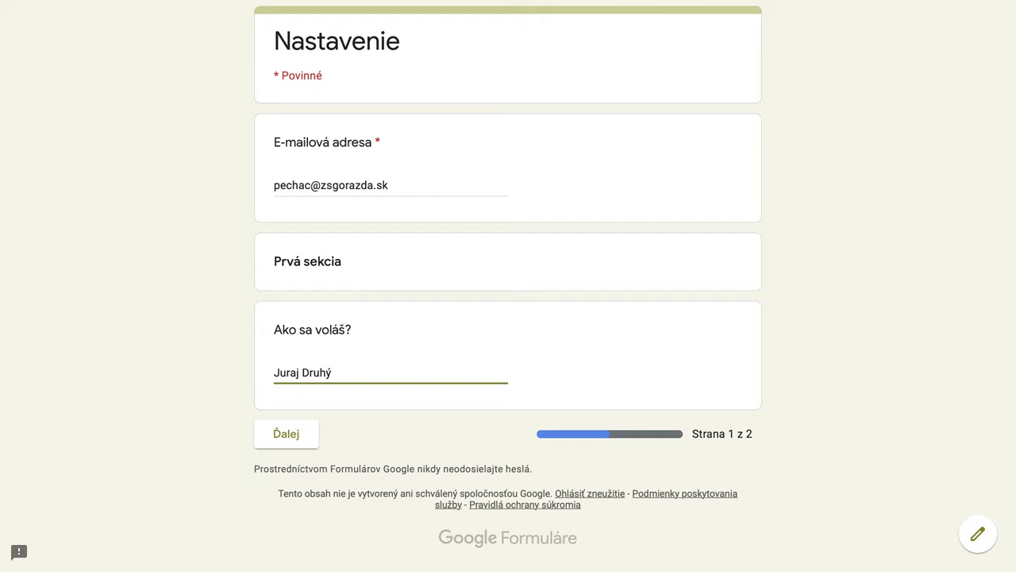
{"action": "left_click", "coordinate": [301, 443]}
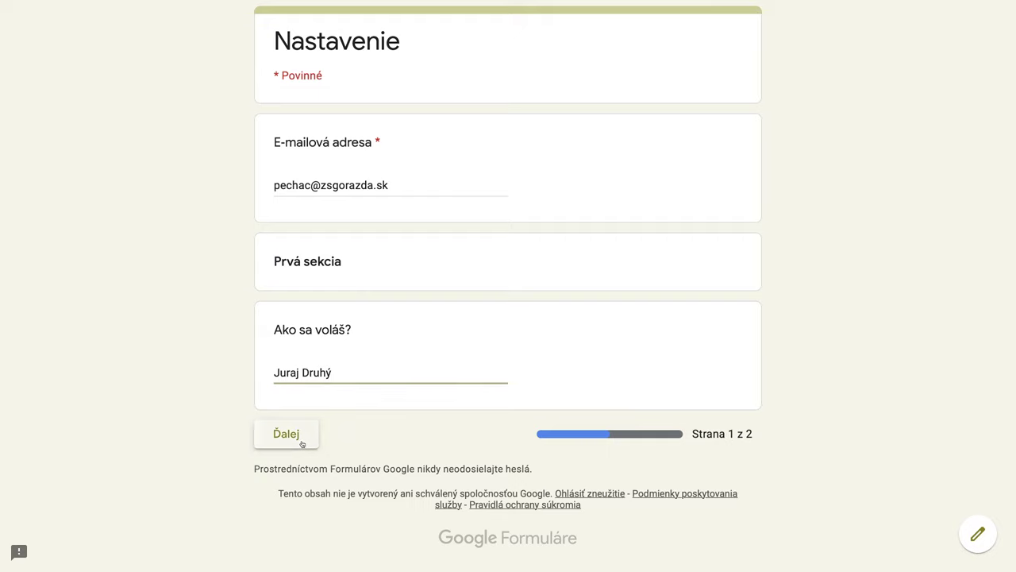
{"action": "left_click", "coordinate": [308, 339]}
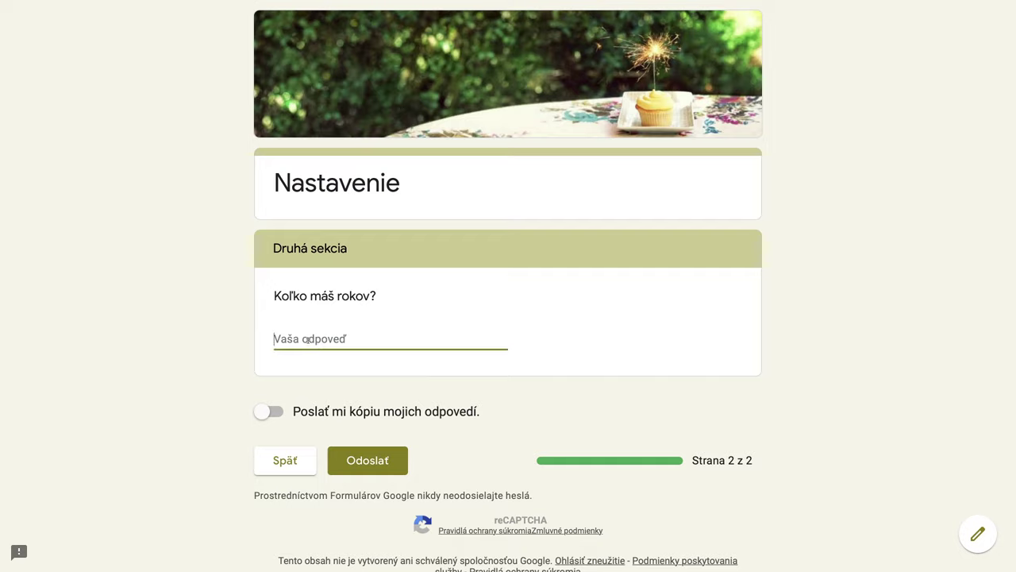
{"action": "type", "text": "44"}
{"action": "left_click", "coordinate": [378, 461]}
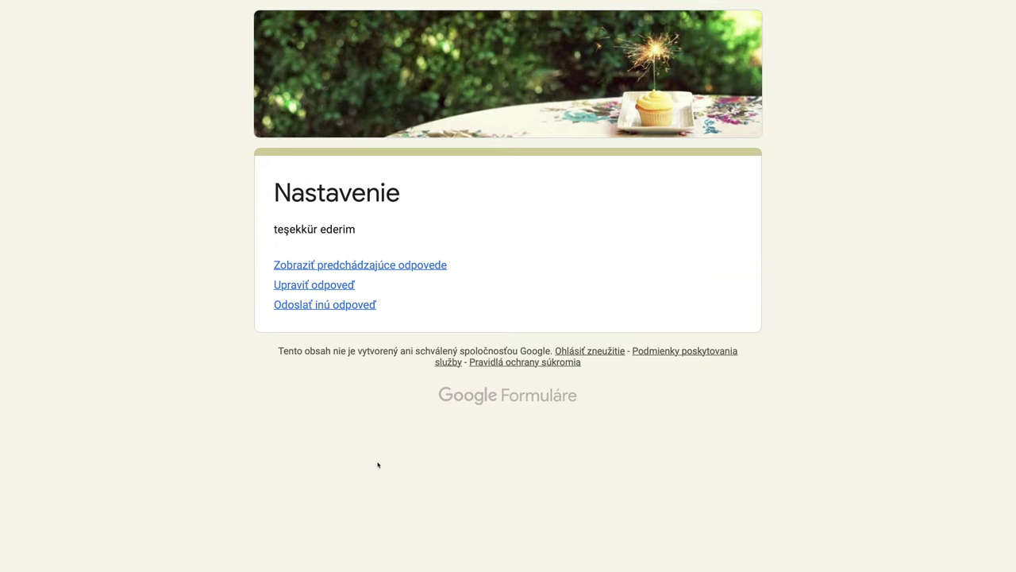
Step: Open the summary of previous responses and scroll through the response charts
{"action": "left_click_drag", "start_coordinate": [273, 228], "coordinate": [360, 228]}
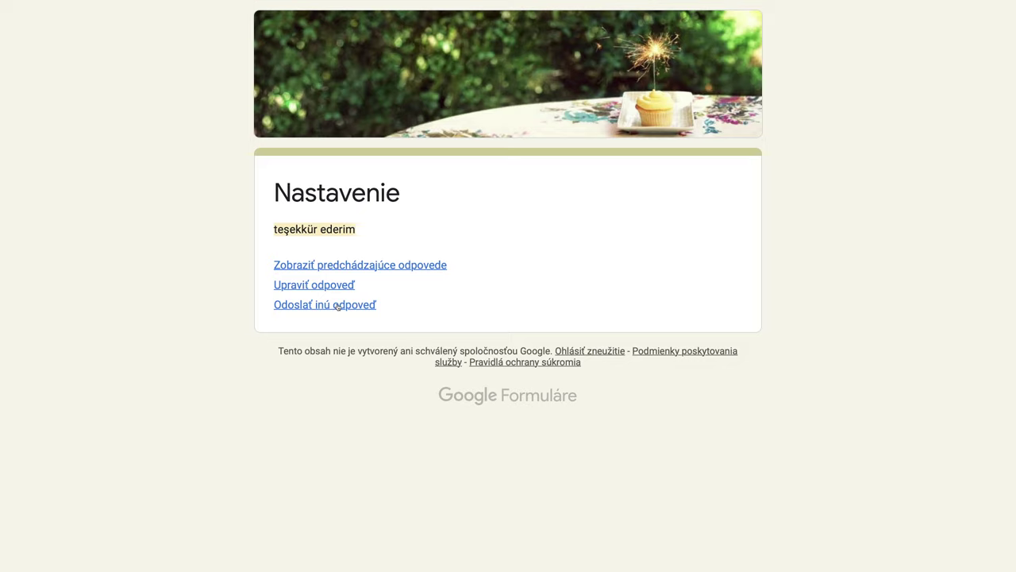
{"action": "left_click", "coordinate": [373, 267]}
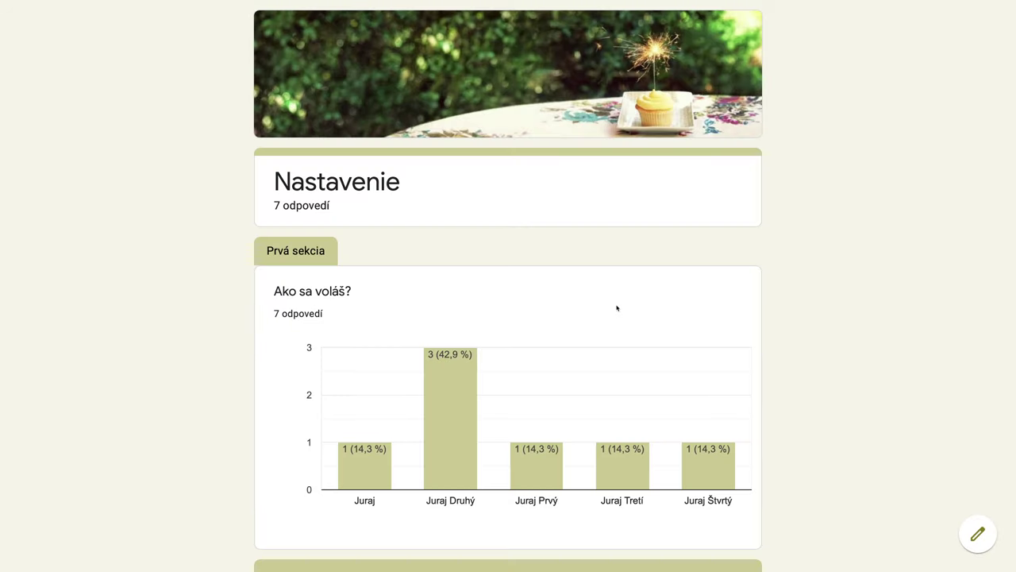
{"action": "scroll", "coordinate": [616, 308], "scroll_direction": "down", "scroll_amount": 1}
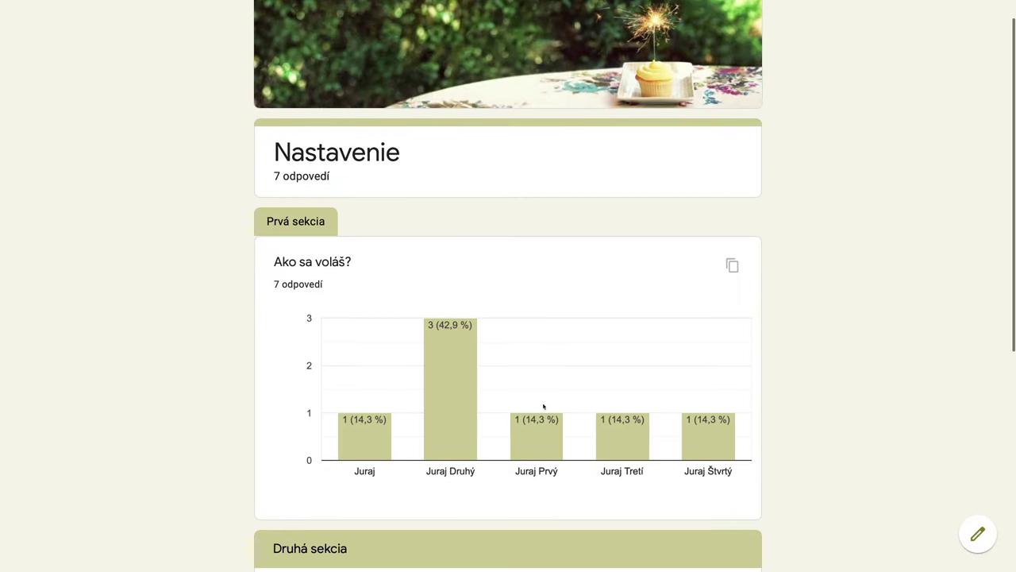
{"action": "scroll", "coordinate": [655, 375], "scroll_direction": "down", "scroll_amount": 4}
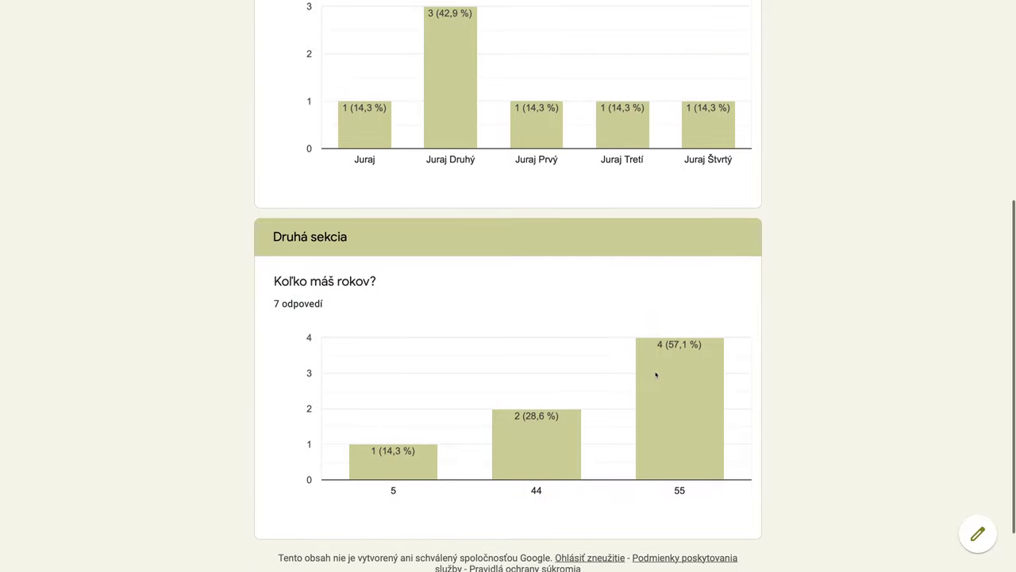
{"action": "scroll", "coordinate": [655, 374], "scroll_direction": "down", "scroll_amount": 1}
{"action": "mouse_move", "coordinate": [710, 374]}
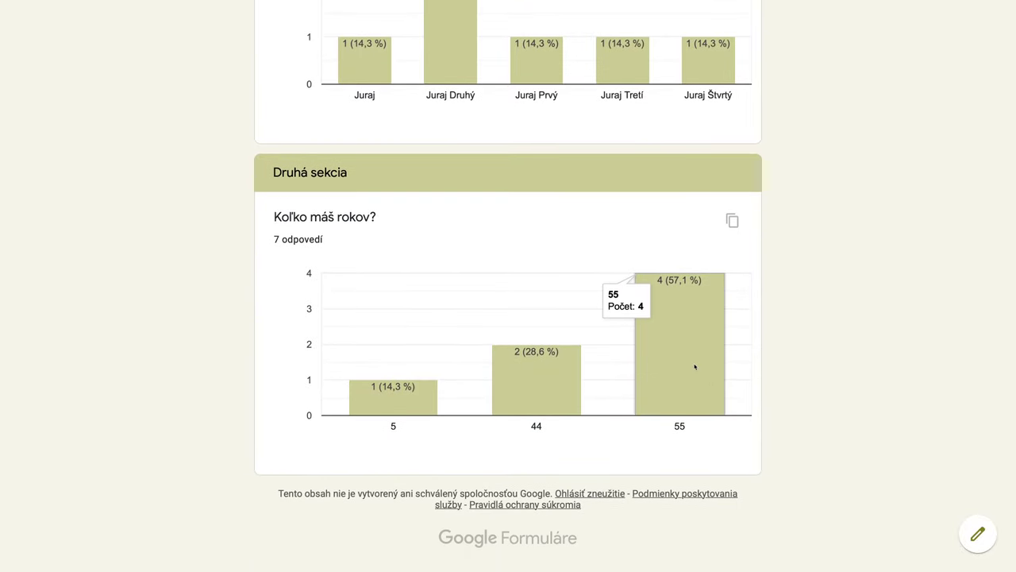
{"action": "scroll", "coordinate": [695, 366], "scroll_direction": "up", "scroll_amount": 10}
Step: Close the summary and form tabs to reveal the Nastavenie (odpovede) responses sheet
{"action": "mouse_move", "coordinate": [816, 4]}
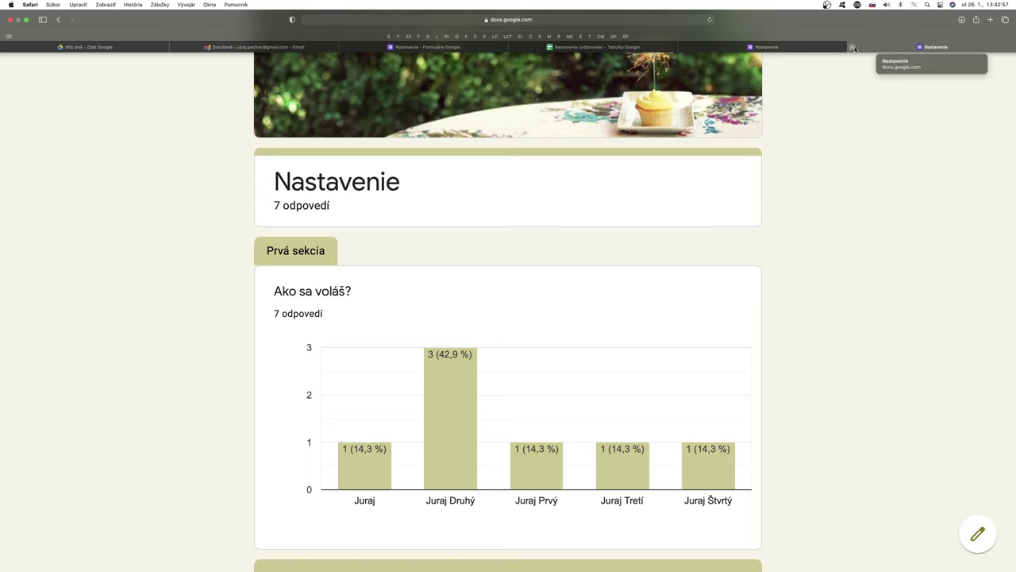
{"action": "left_click", "coordinate": [855, 48]}
{"action": "left_click", "coordinate": [819, 48]}
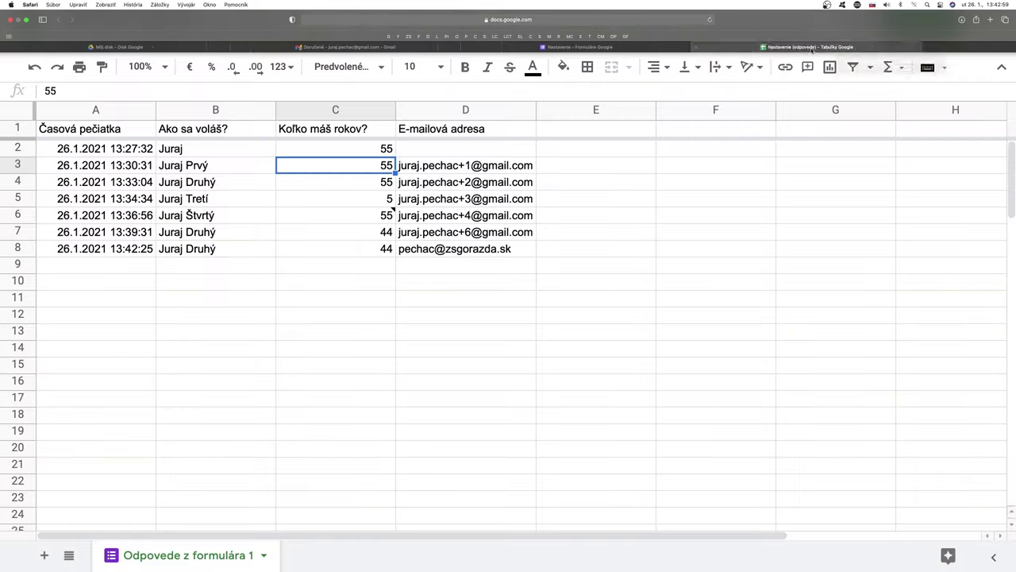